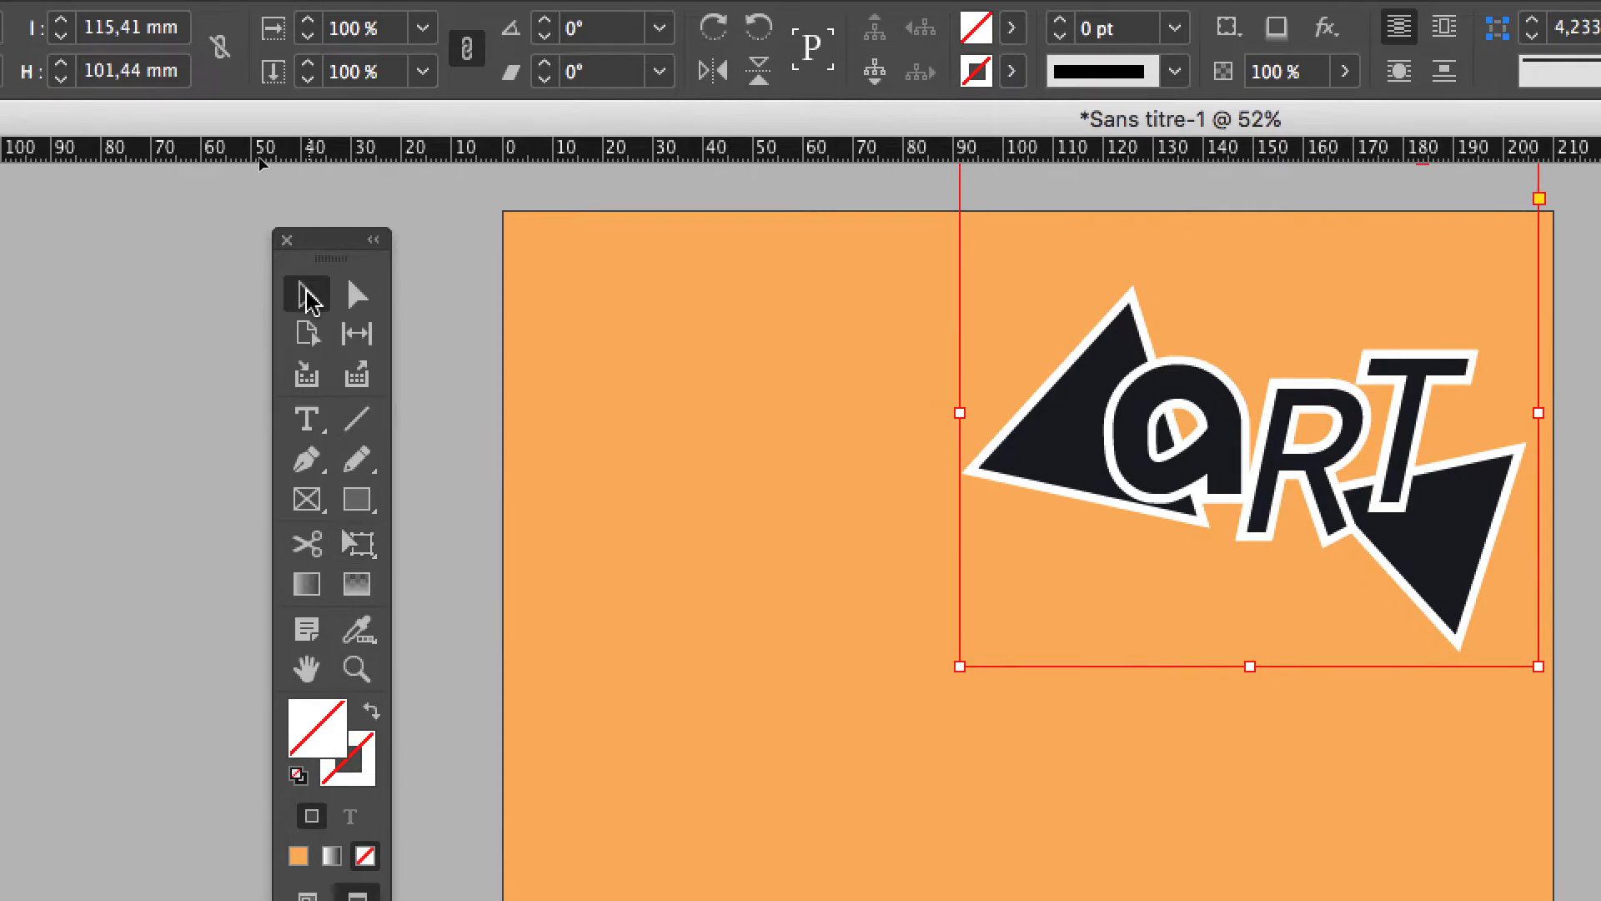
# Switch to Illustrator and show the transparency grid behind the ART logo in EXO-04.ai.
pyautogui.click(138, 242)
pyautogui.moveTo(311, 256); pyautogui.dragTo(355, 274)
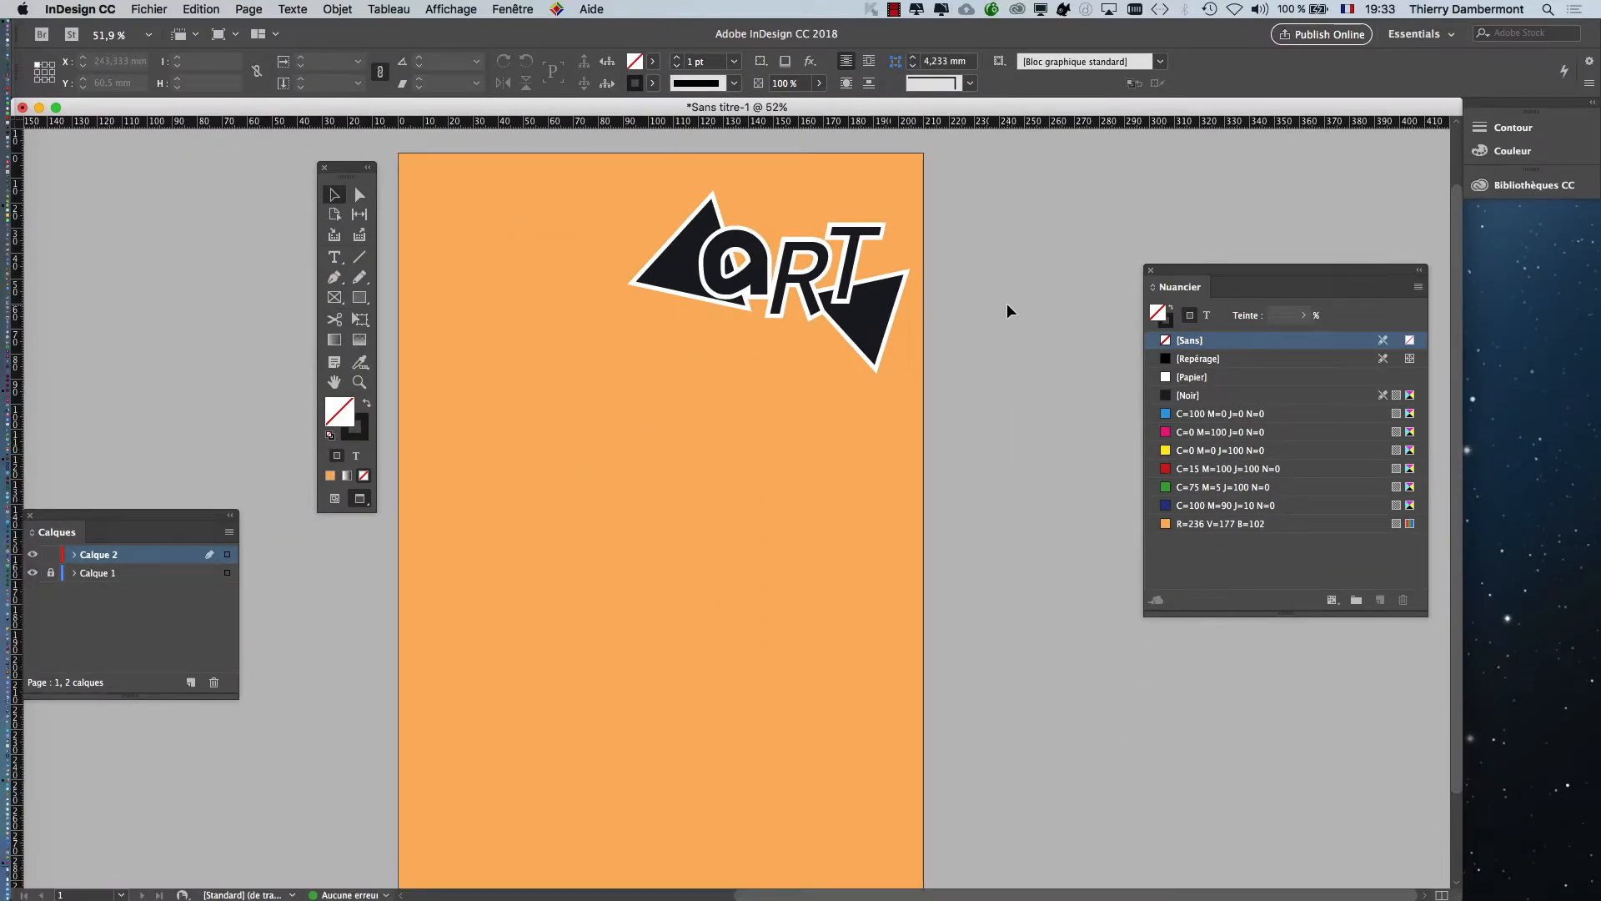
pyautogui.press('super+Tab')
pyautogui.press('super+Tab')
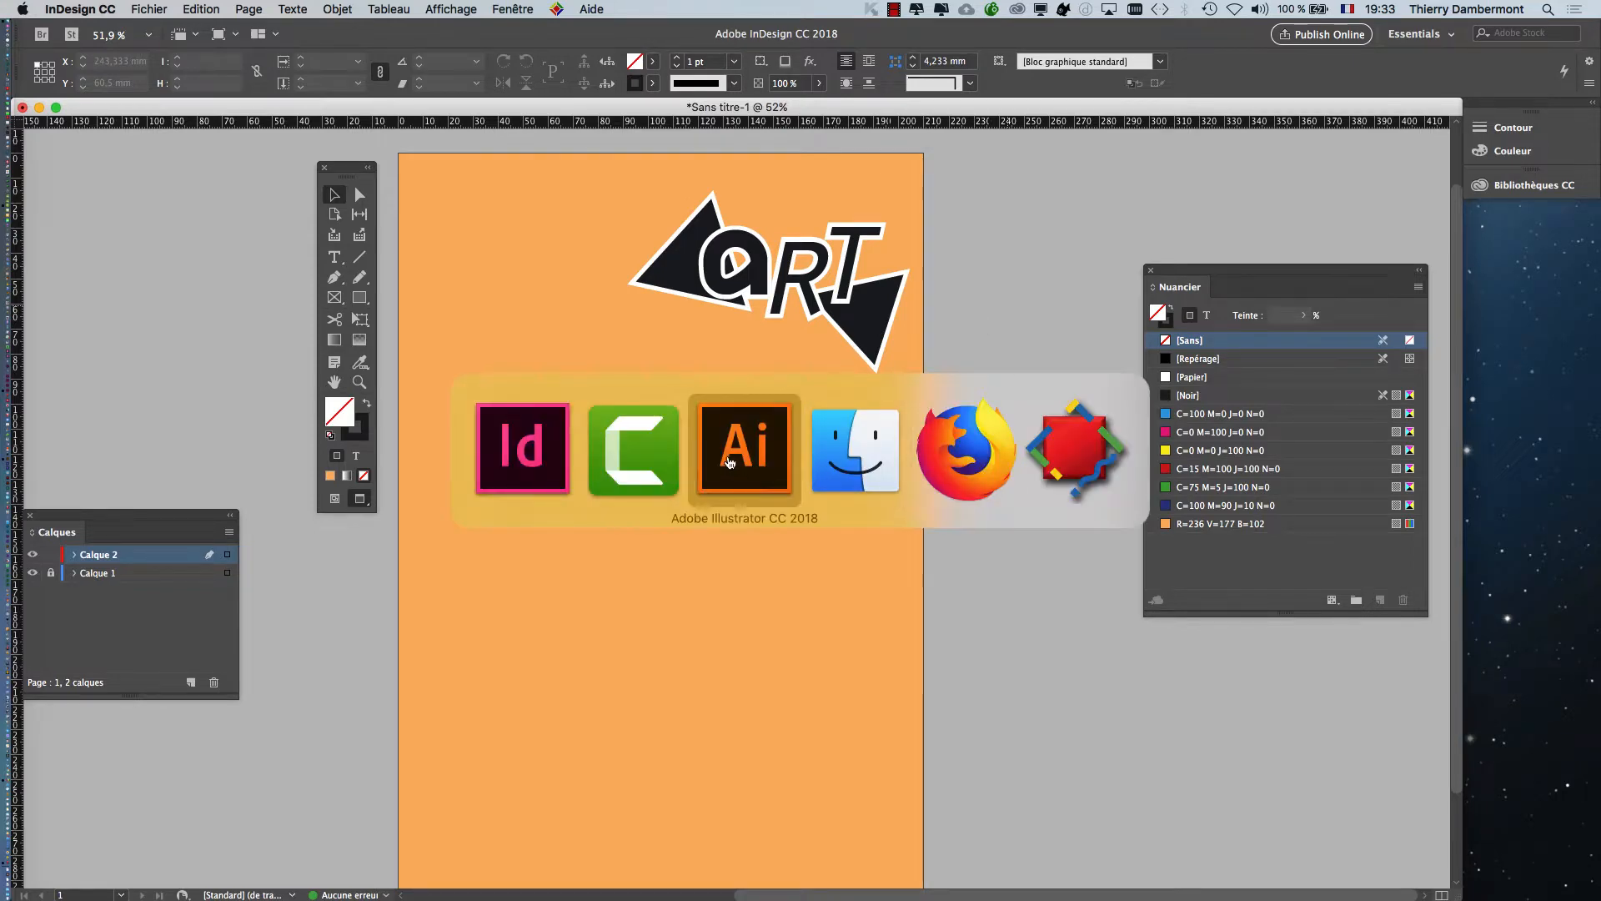
pyautogui.moveTo(352, 457); pyautogui.dragTo(386, 504)
pyautogui.moveTo(1025, 230); pyautogui.dragTo(904, 736)
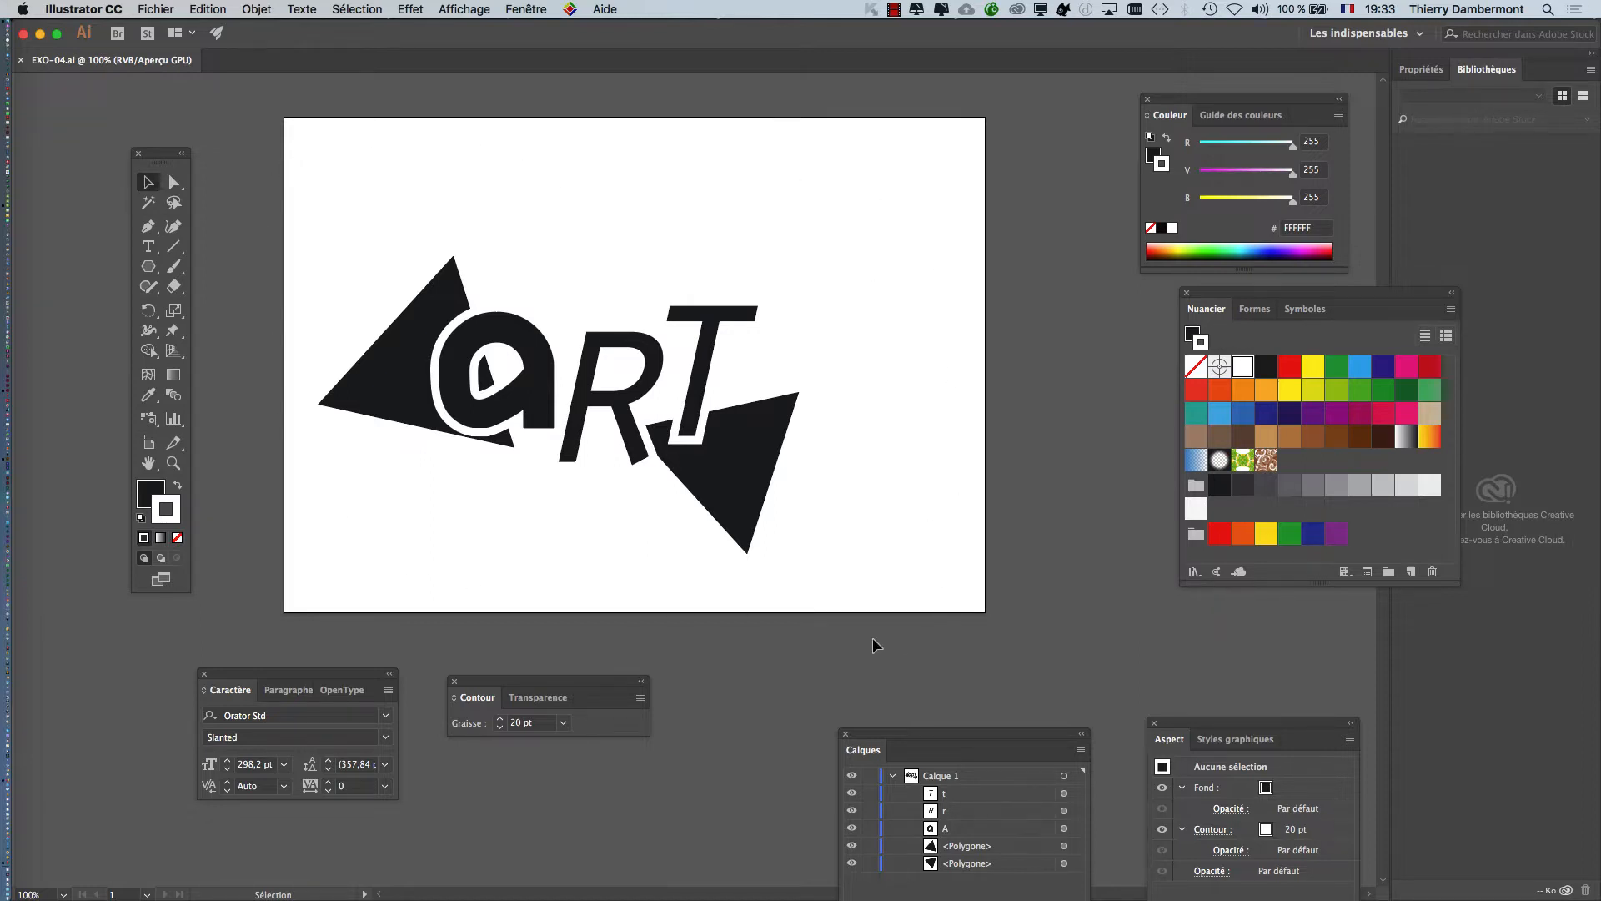
pyautogui.click(478, 9)
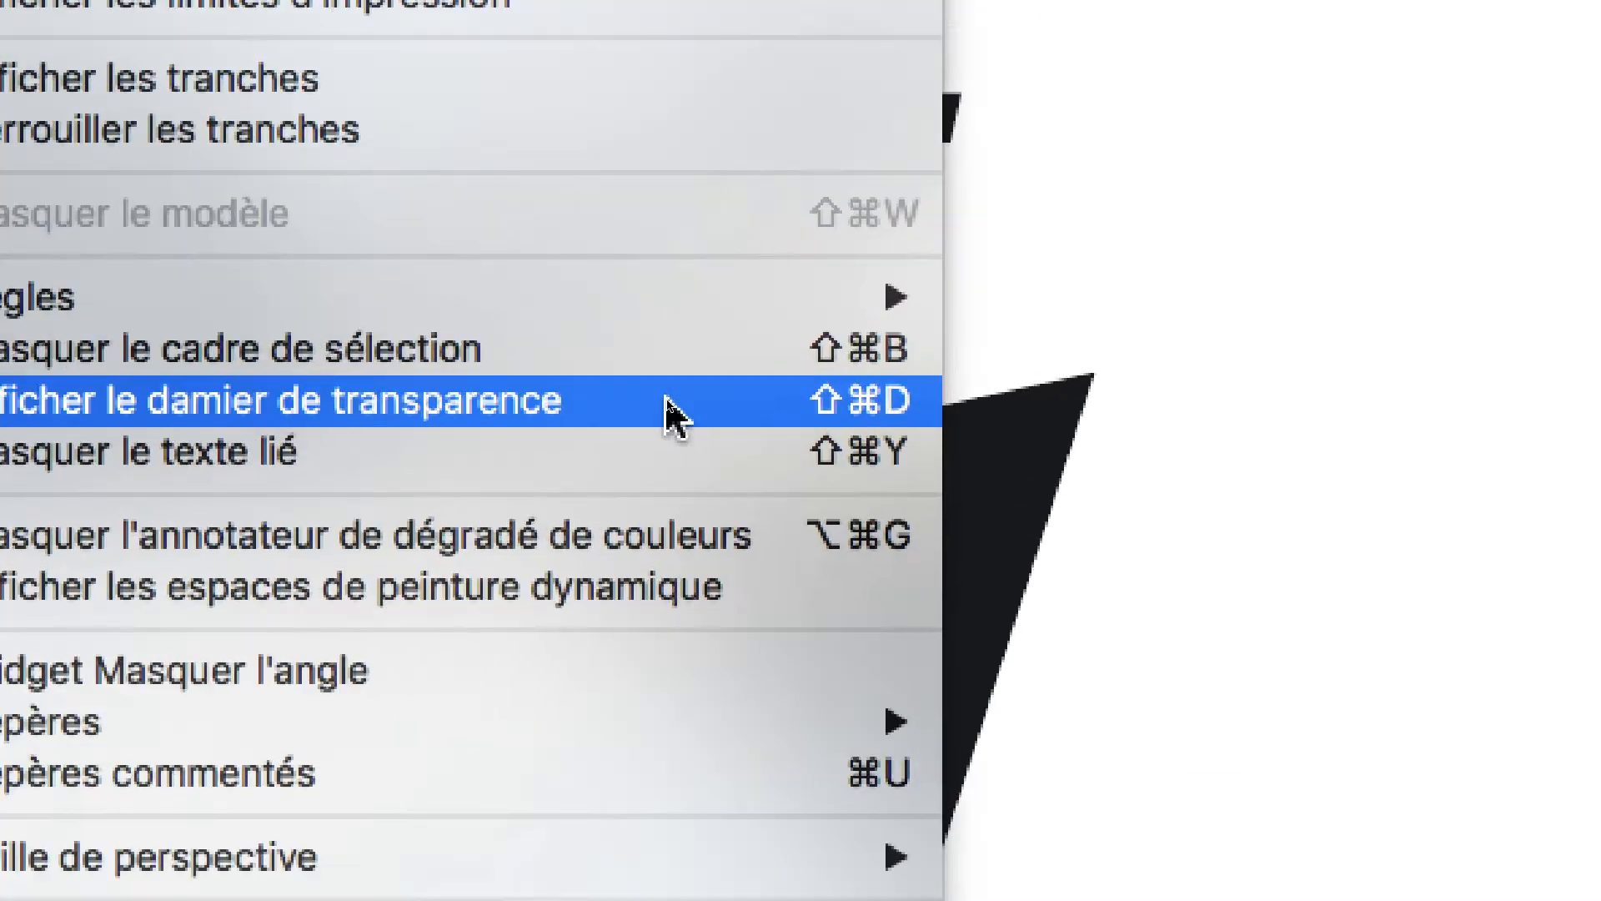
pyautogui.click(674, 415)
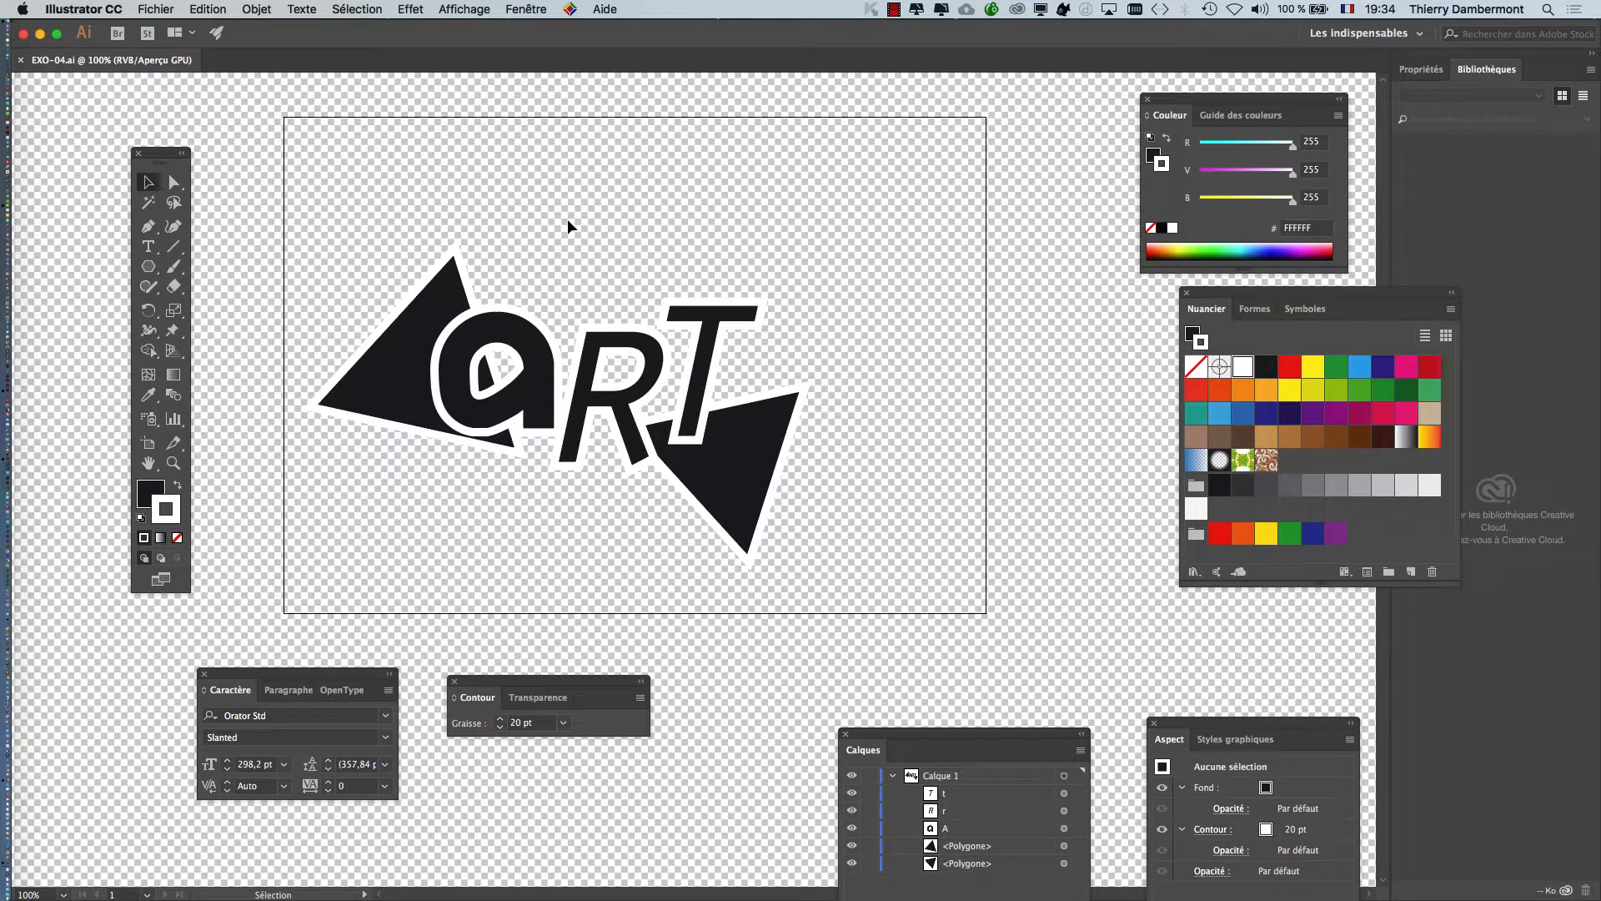
# In the document setup, set the transparency grid size to Grande and its colour to Moyenne.
pyautogui.click(156, 9)
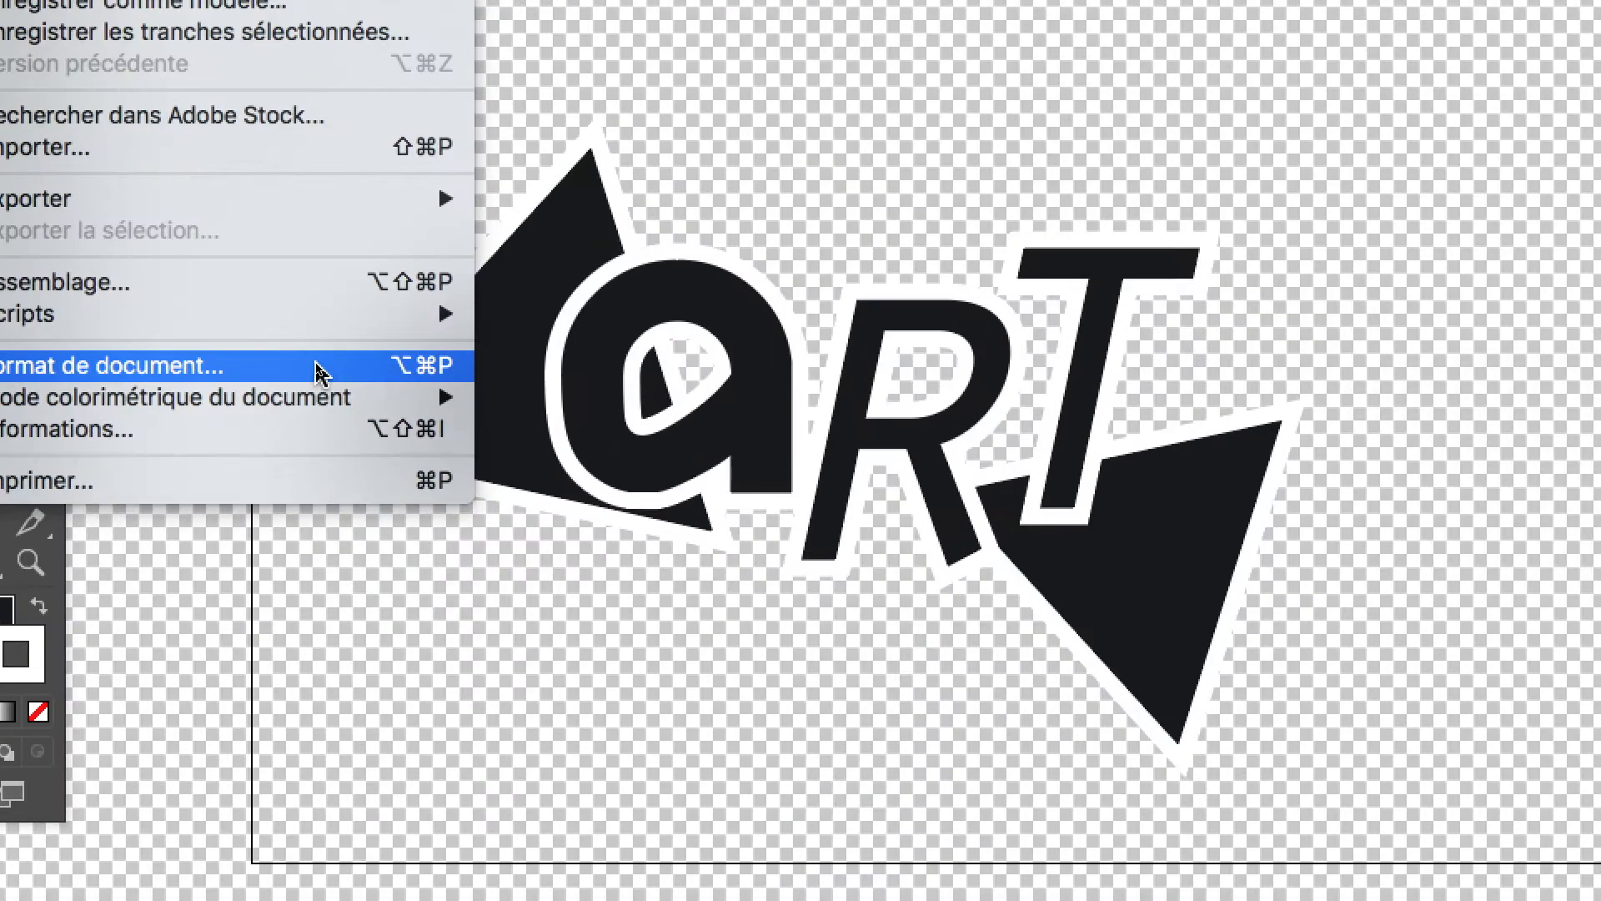
pyautogui.click(319, 371)
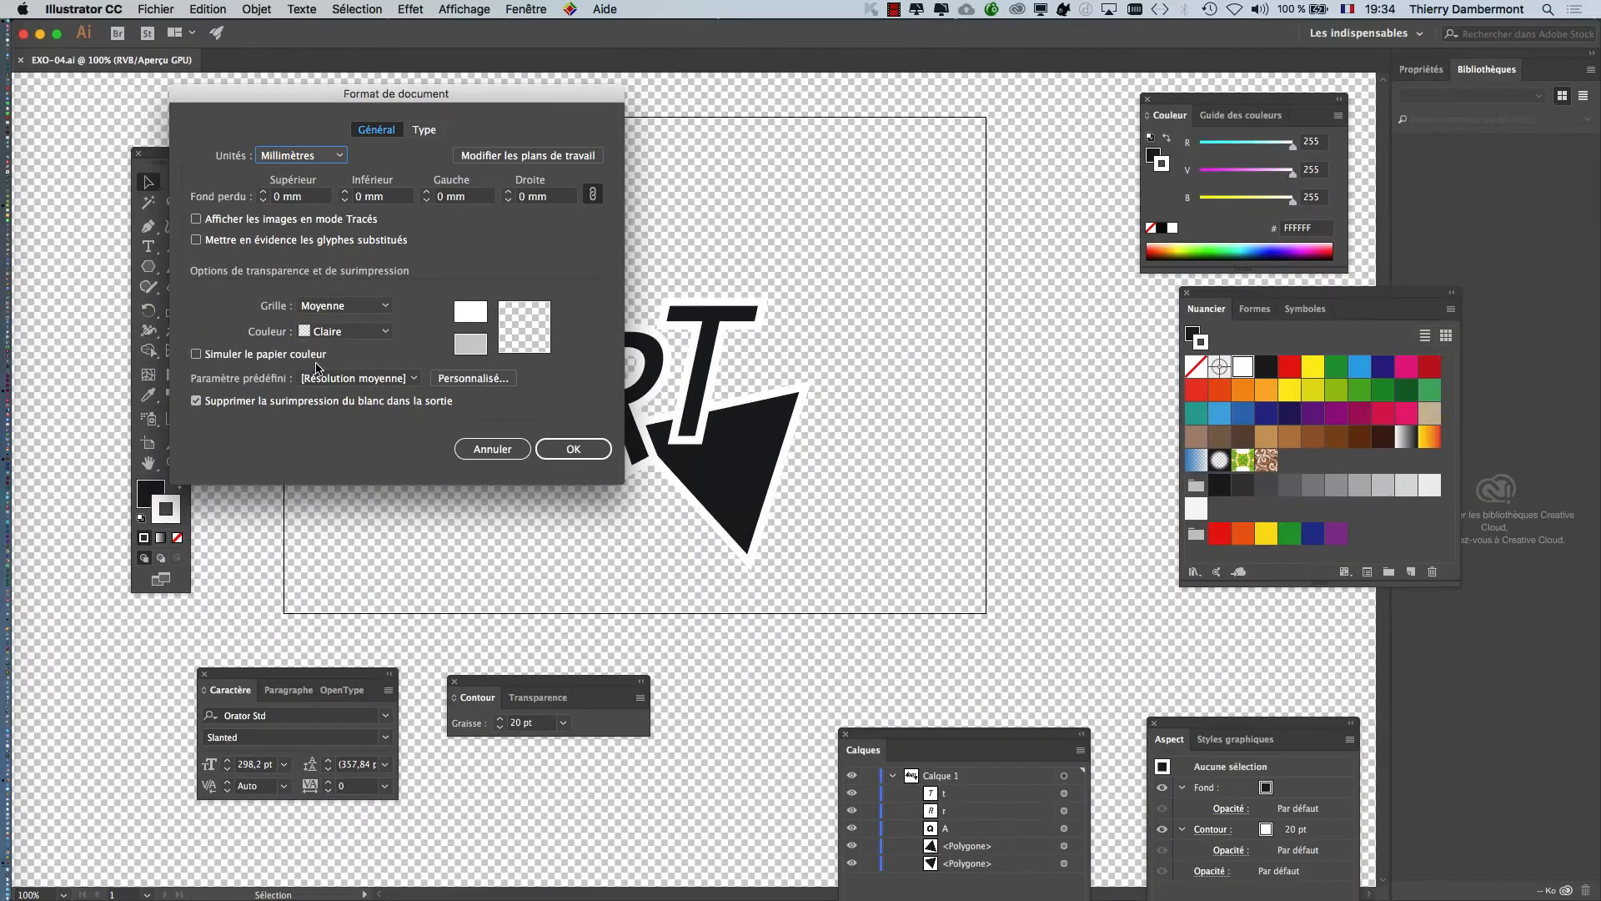
pyautogui.moveTo(403, 94); pyautogui.dragTo(780, 88)
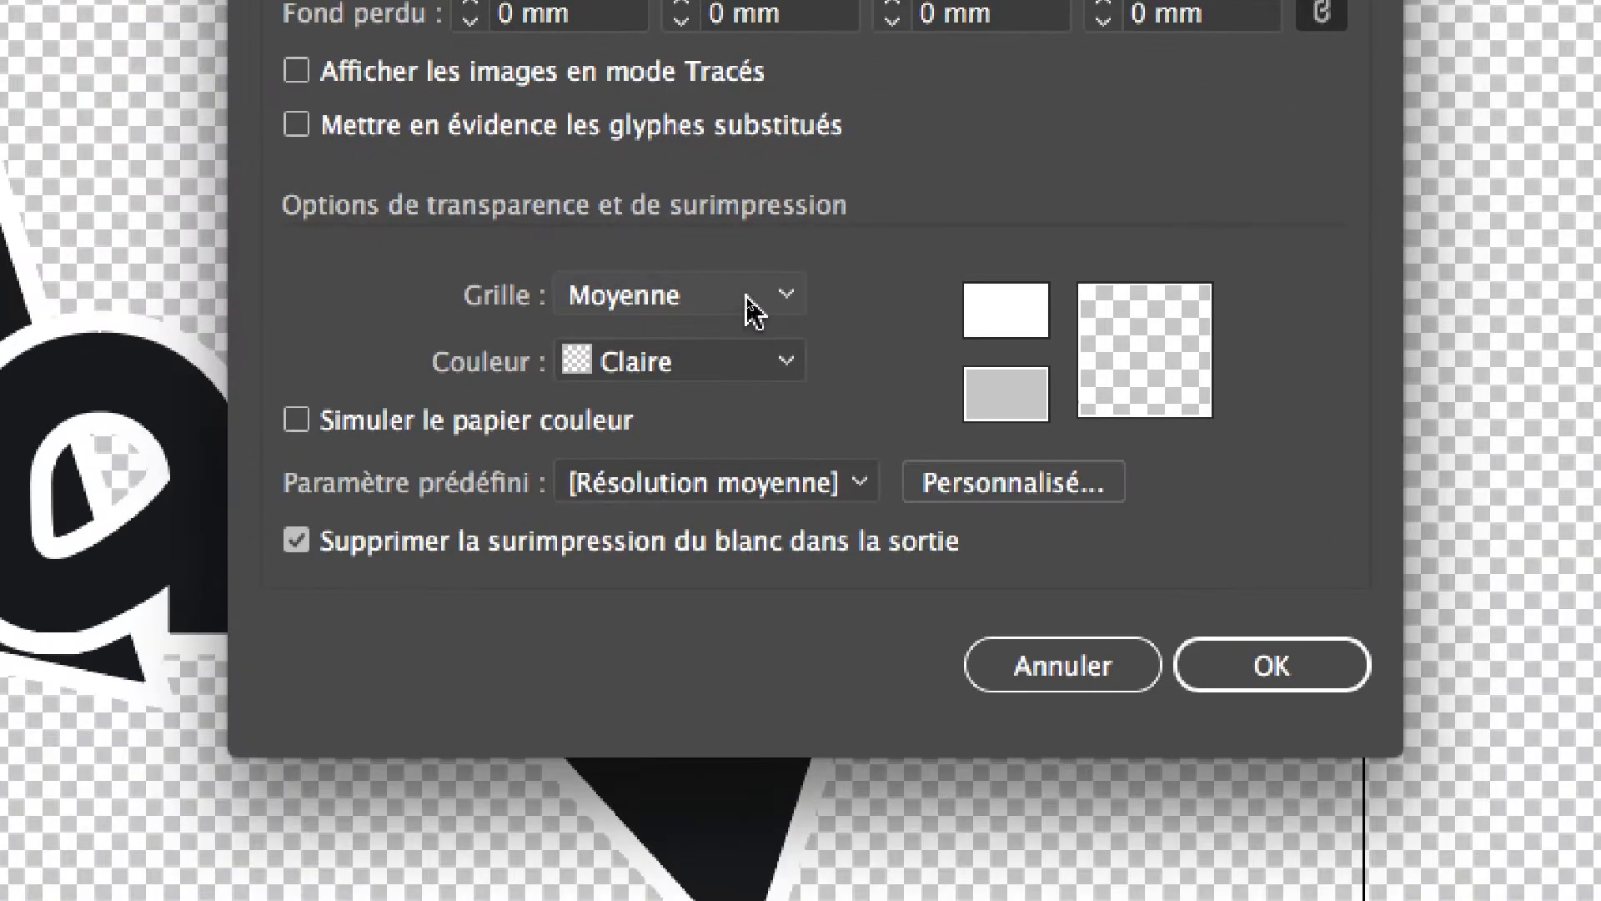
pyautogui.click(754, 313)
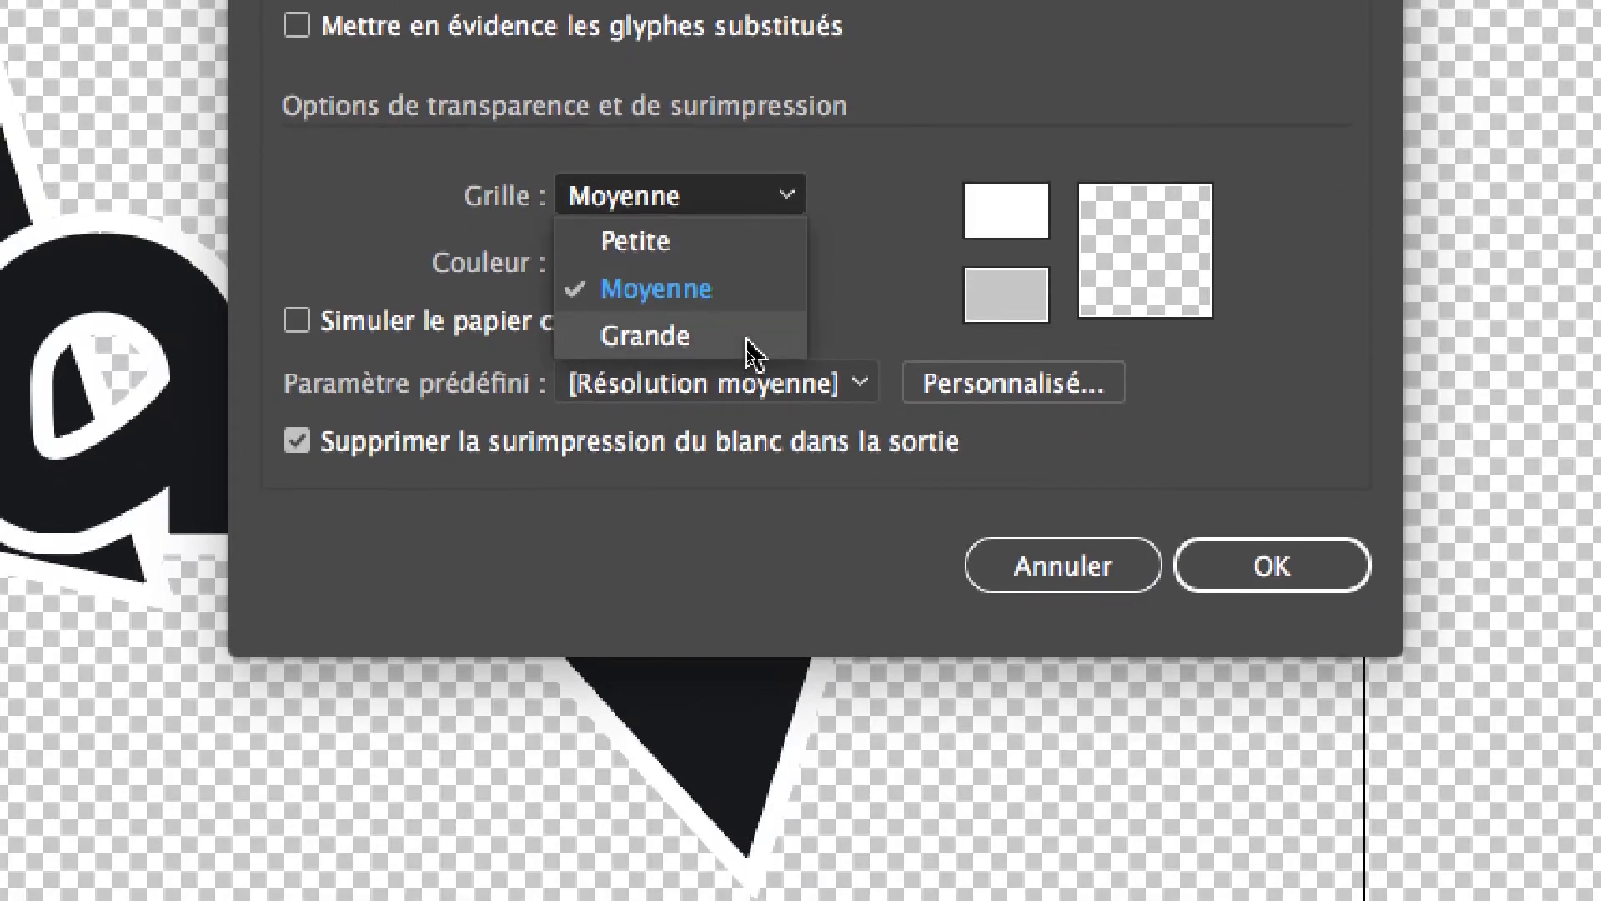
pyautogui.click(755, 350)
pyautogui.click(721, 268)
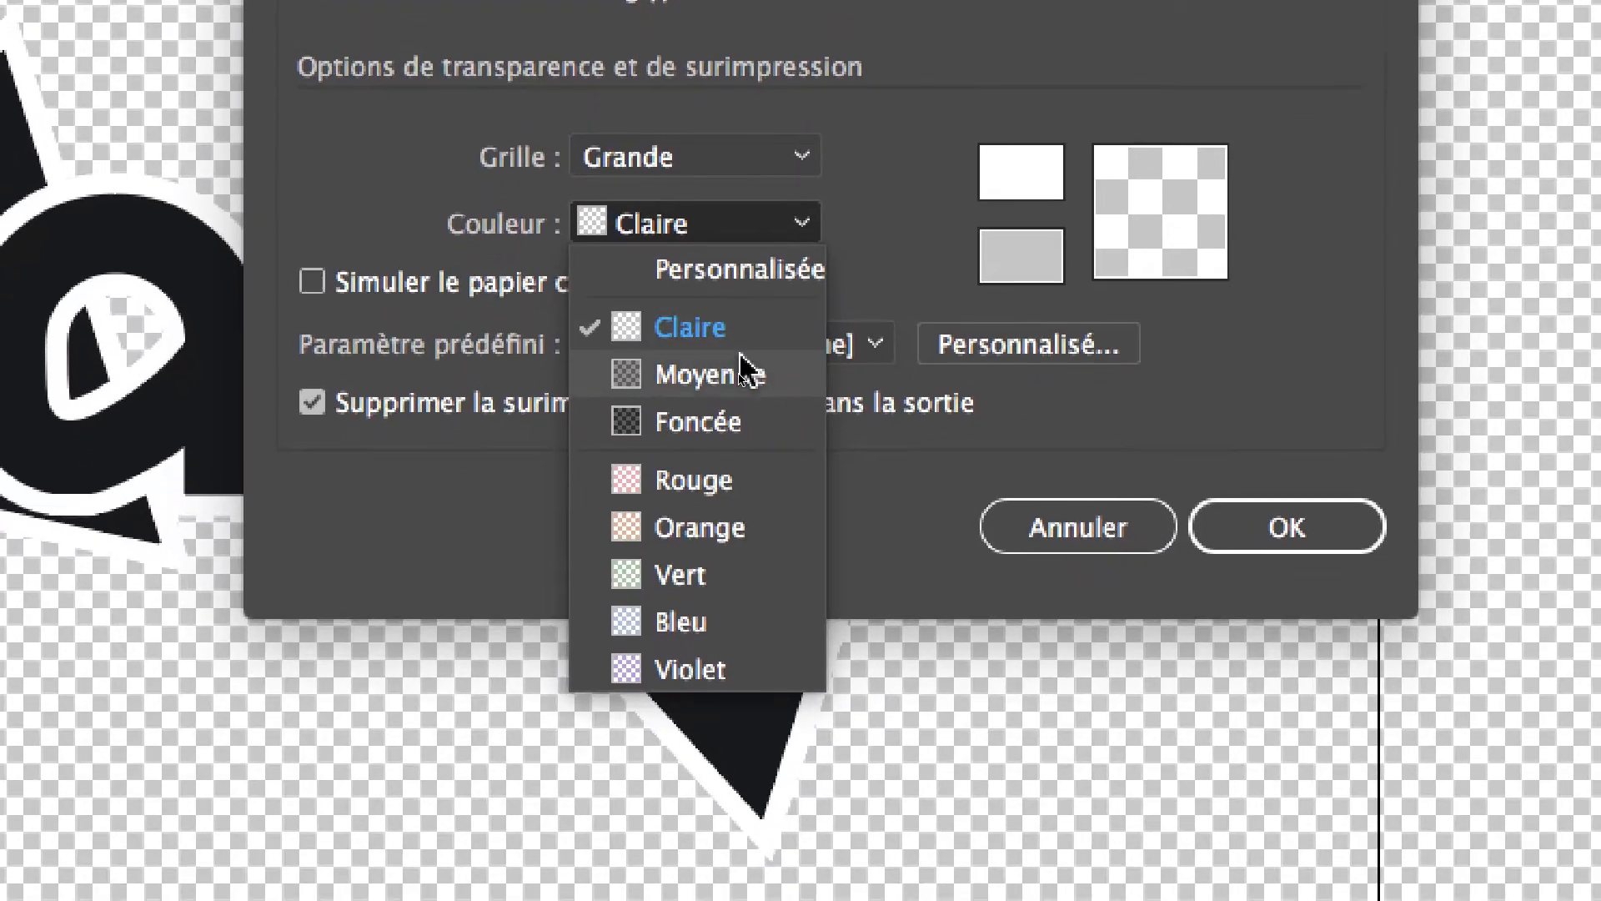
pyautogui.click(745, 369)
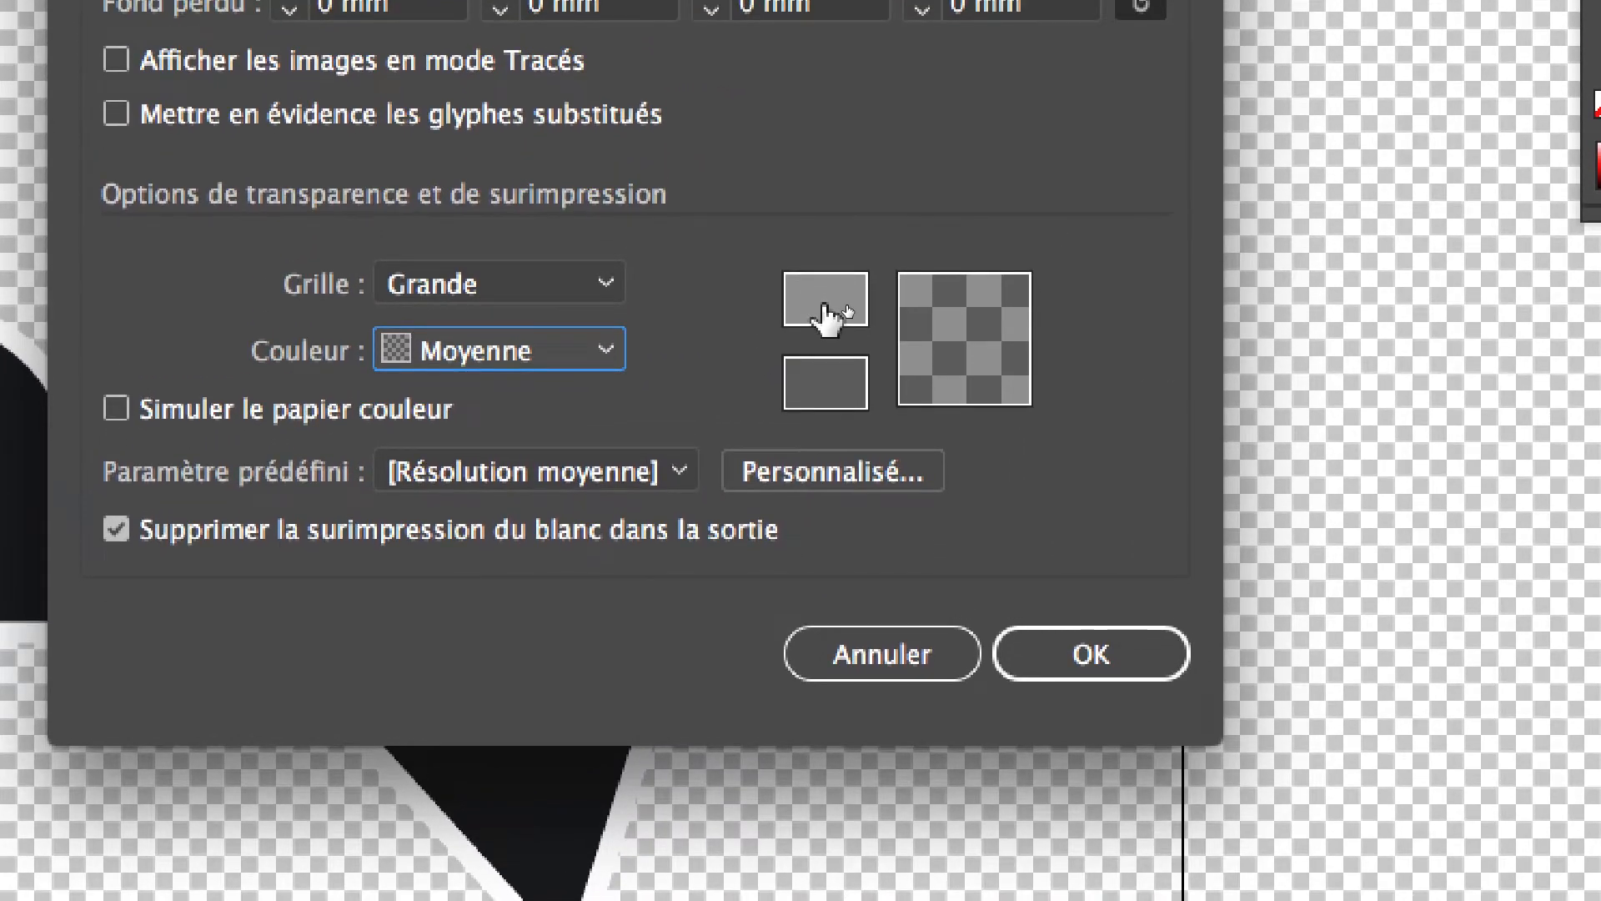
# Darken the lighter transparency grid colour to a custom grey and apply the document setup.
pyautogui.click(826, 307)
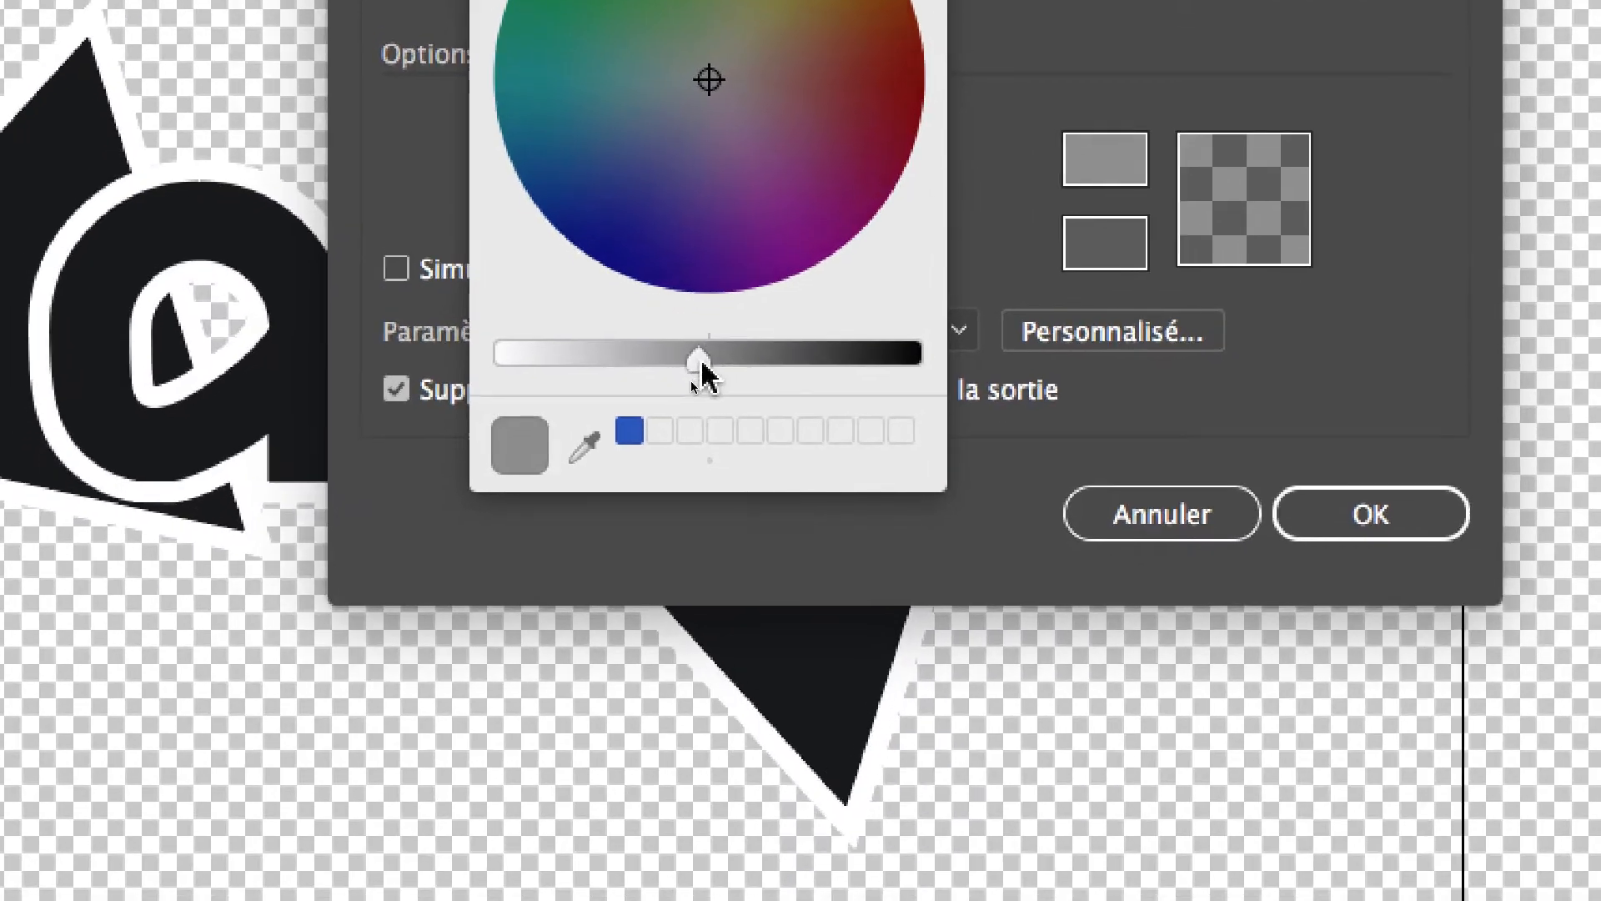
pyautogui.moveTo(704, 359); pyautogui.dragTo(717, 360)
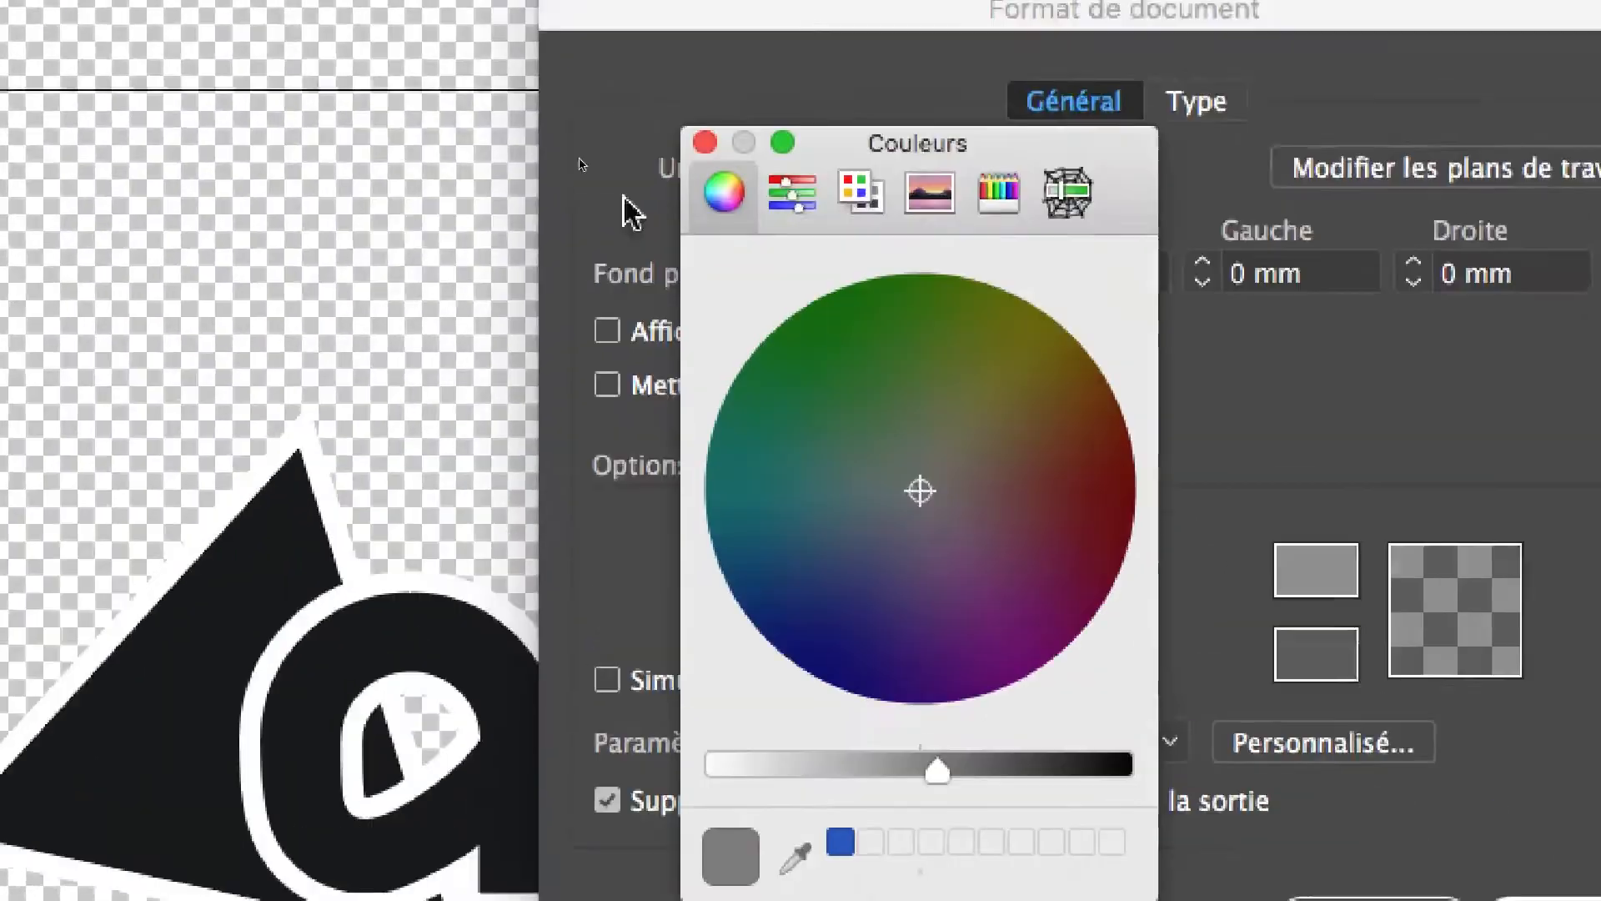
pyautogui.click(704, 141)
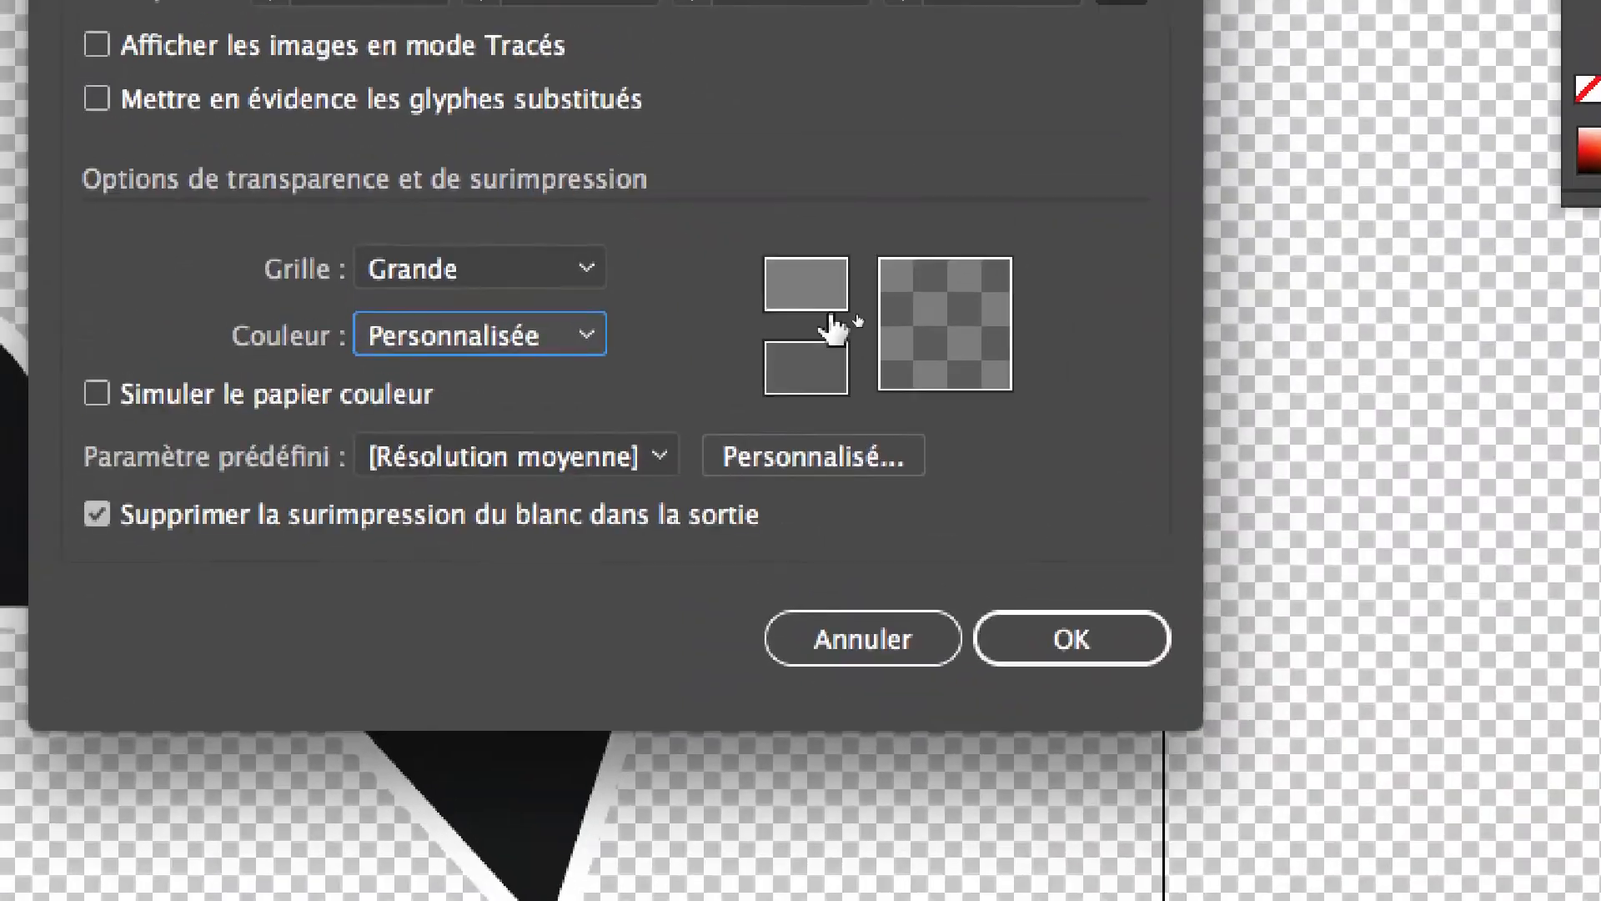
pyautogui.click(831, 314)
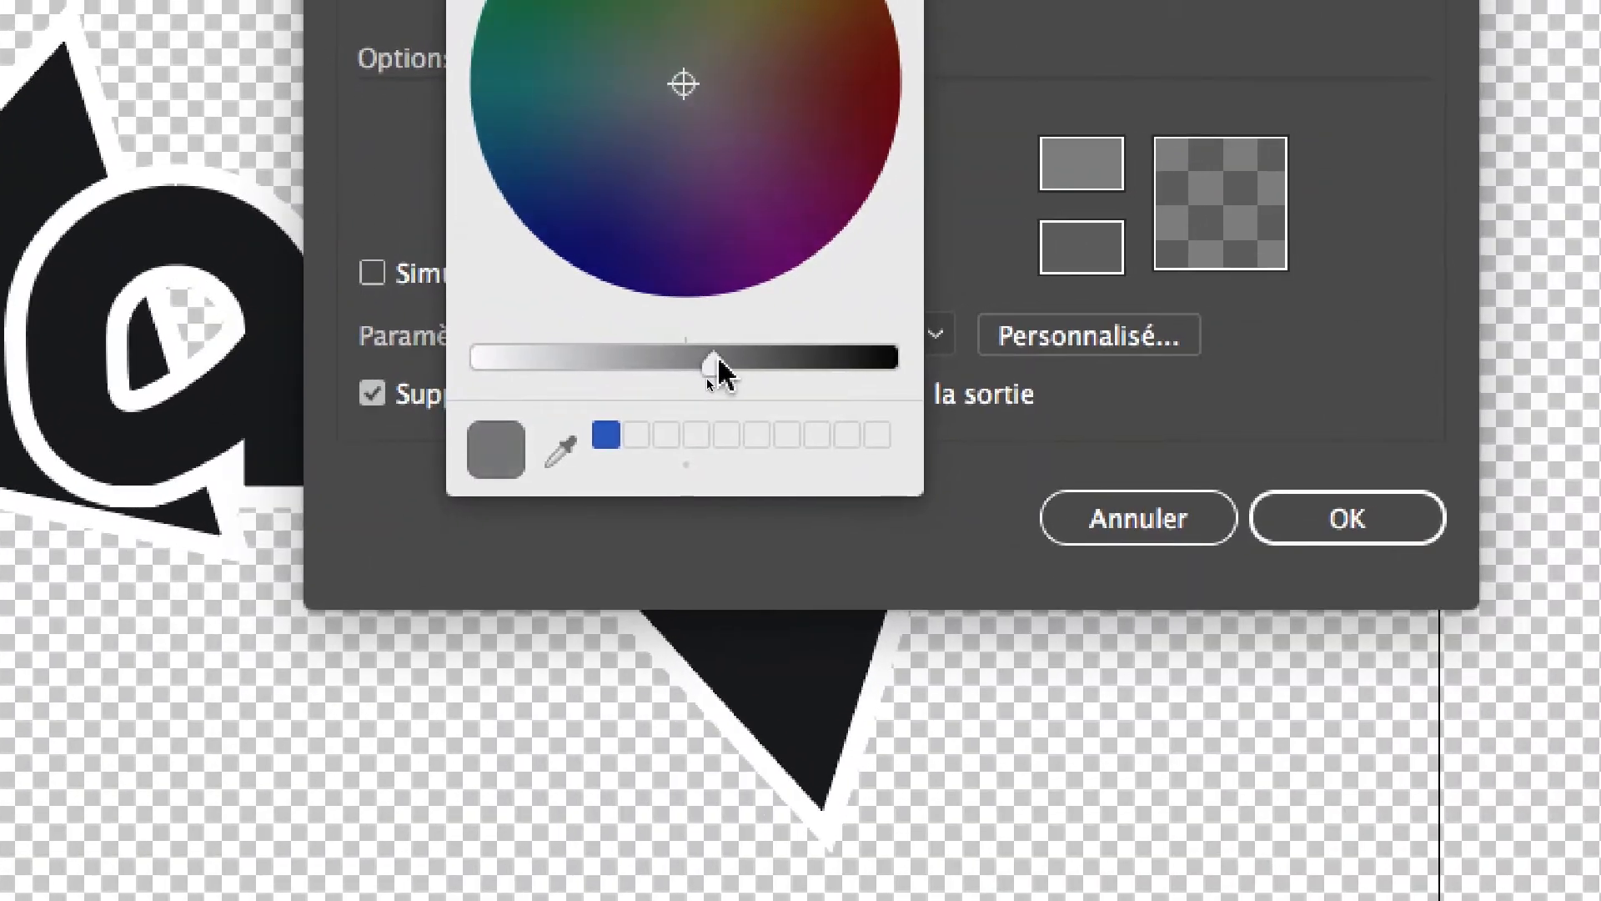
pyautogui.moveTo(718, 360); pyautogui.dragTo(724, 361)
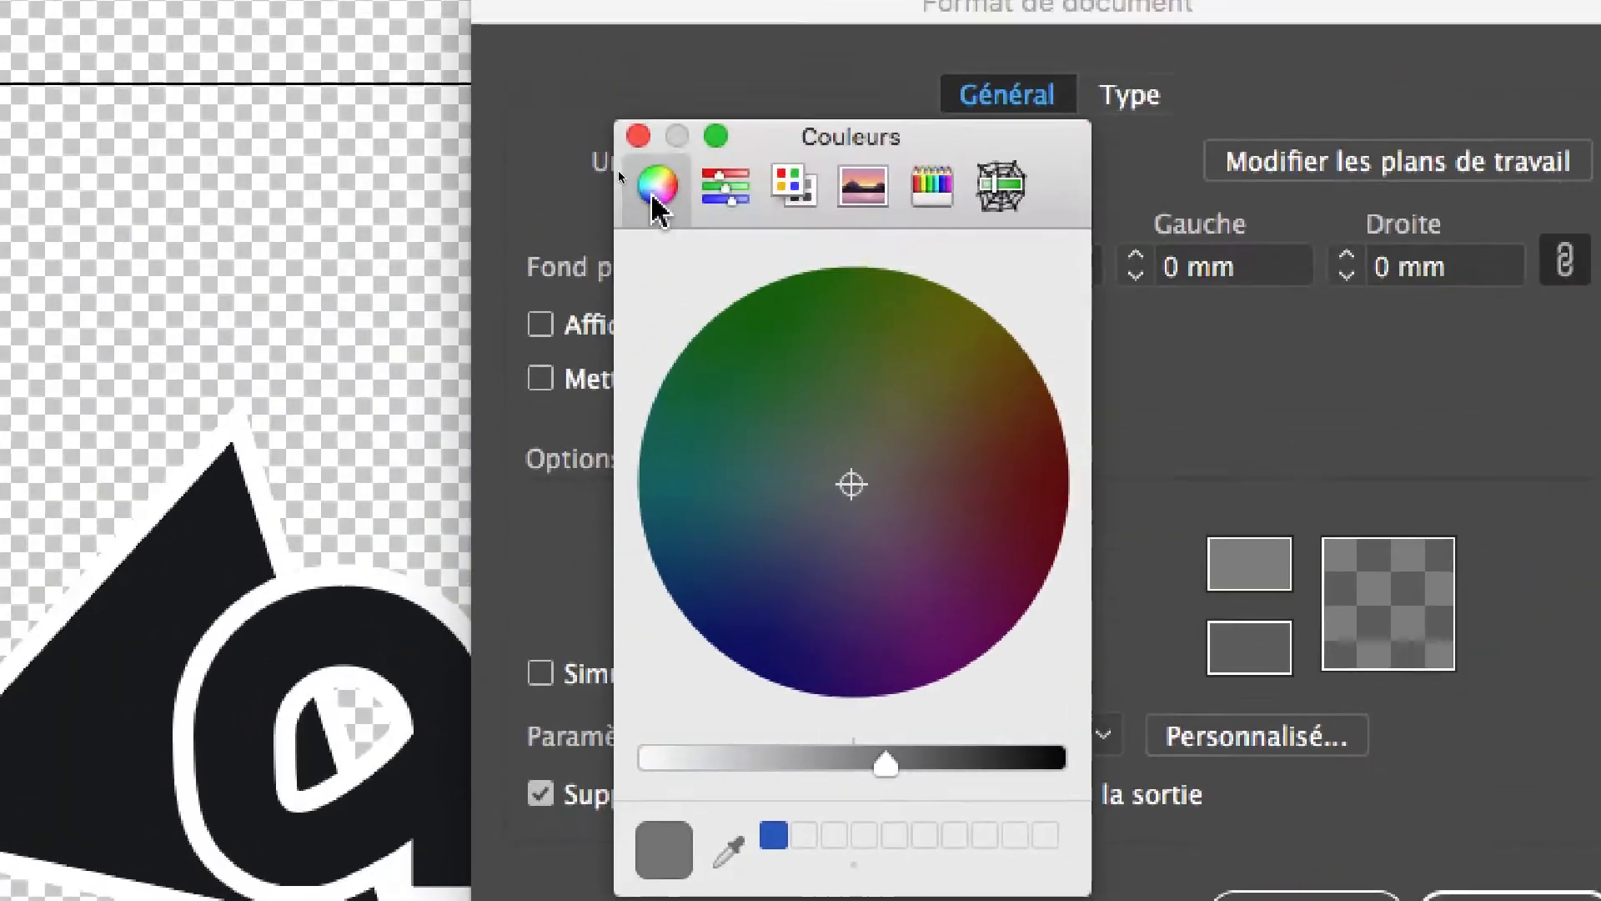
pyautogui.click(643, 138)
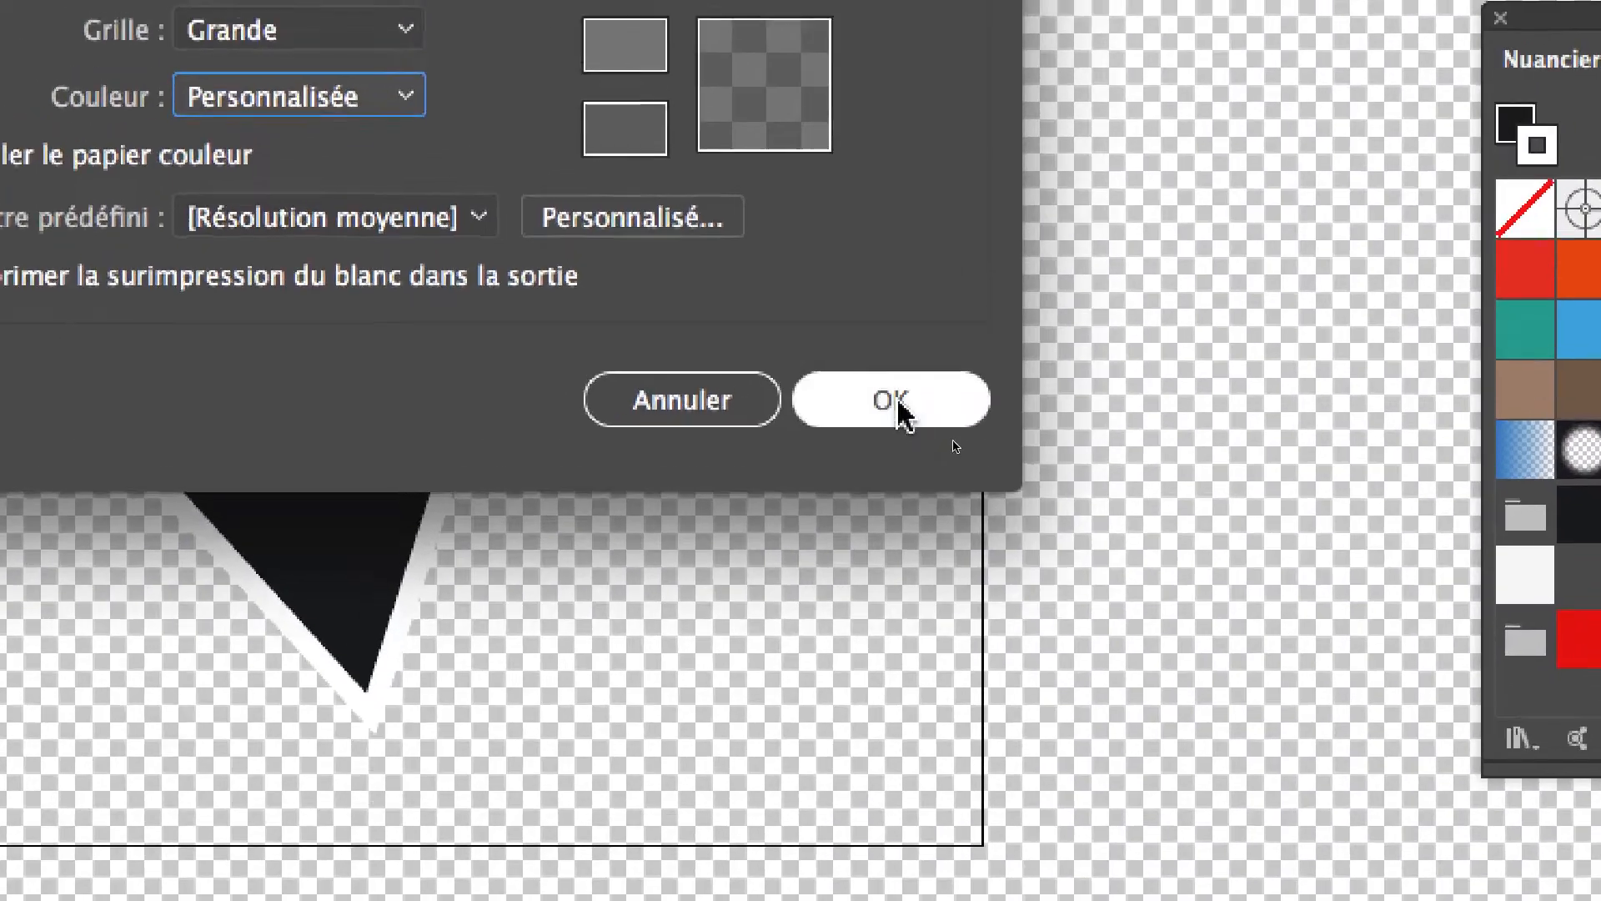
pyautogui.click(900, 411)
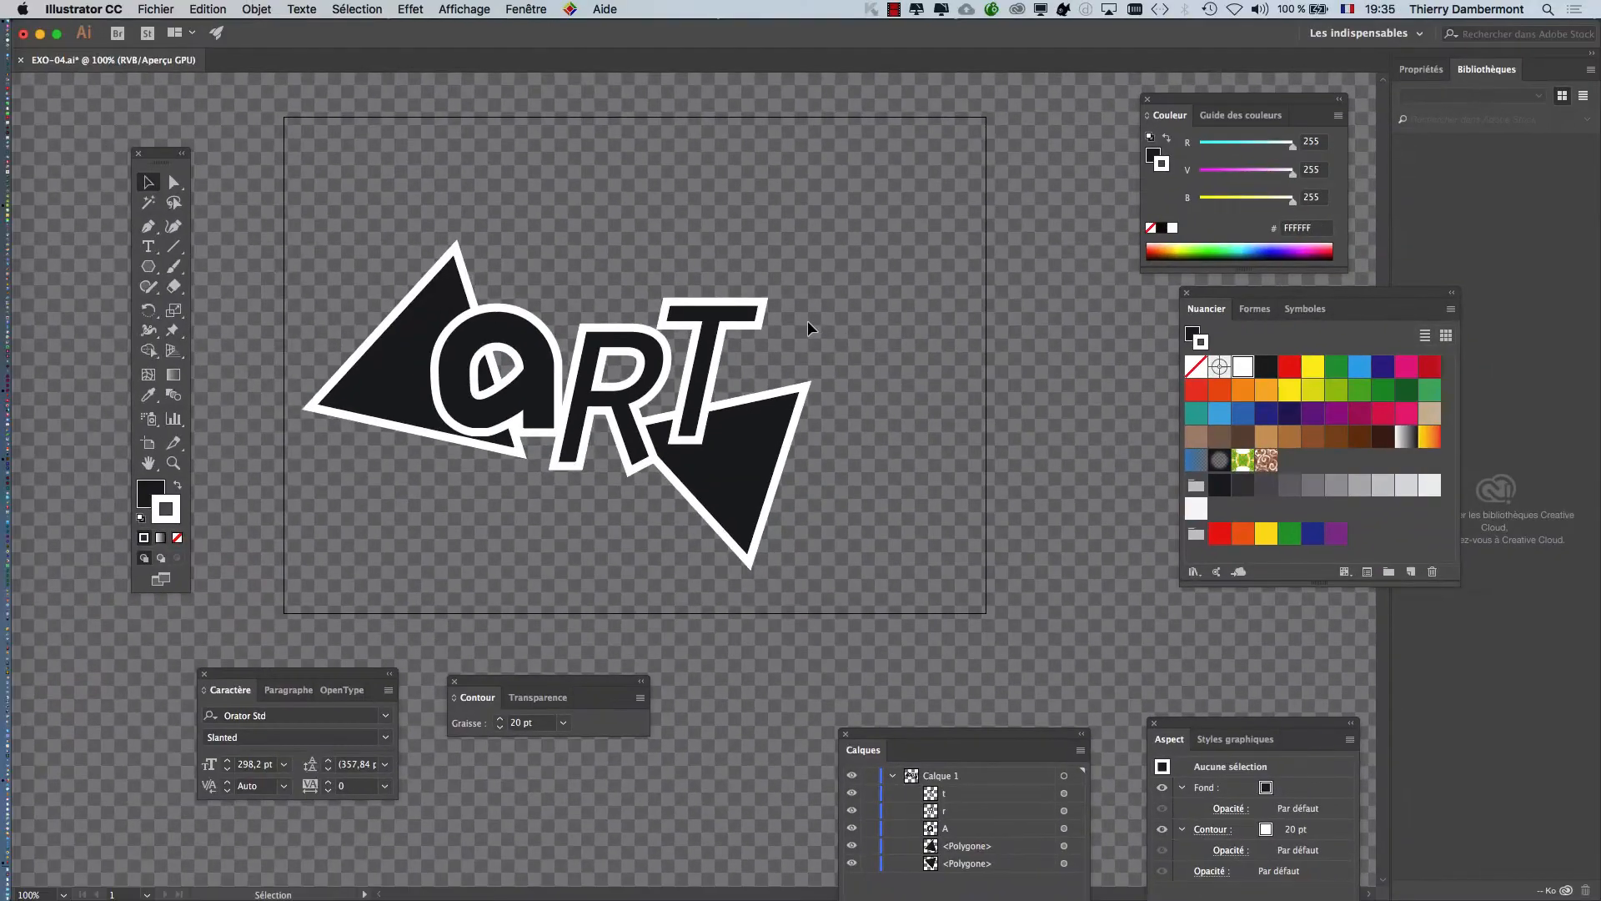
# Reopen the document setup, adjust the lighter grid grey slightly and apply the settings.
pyautogui.click(162, 8)
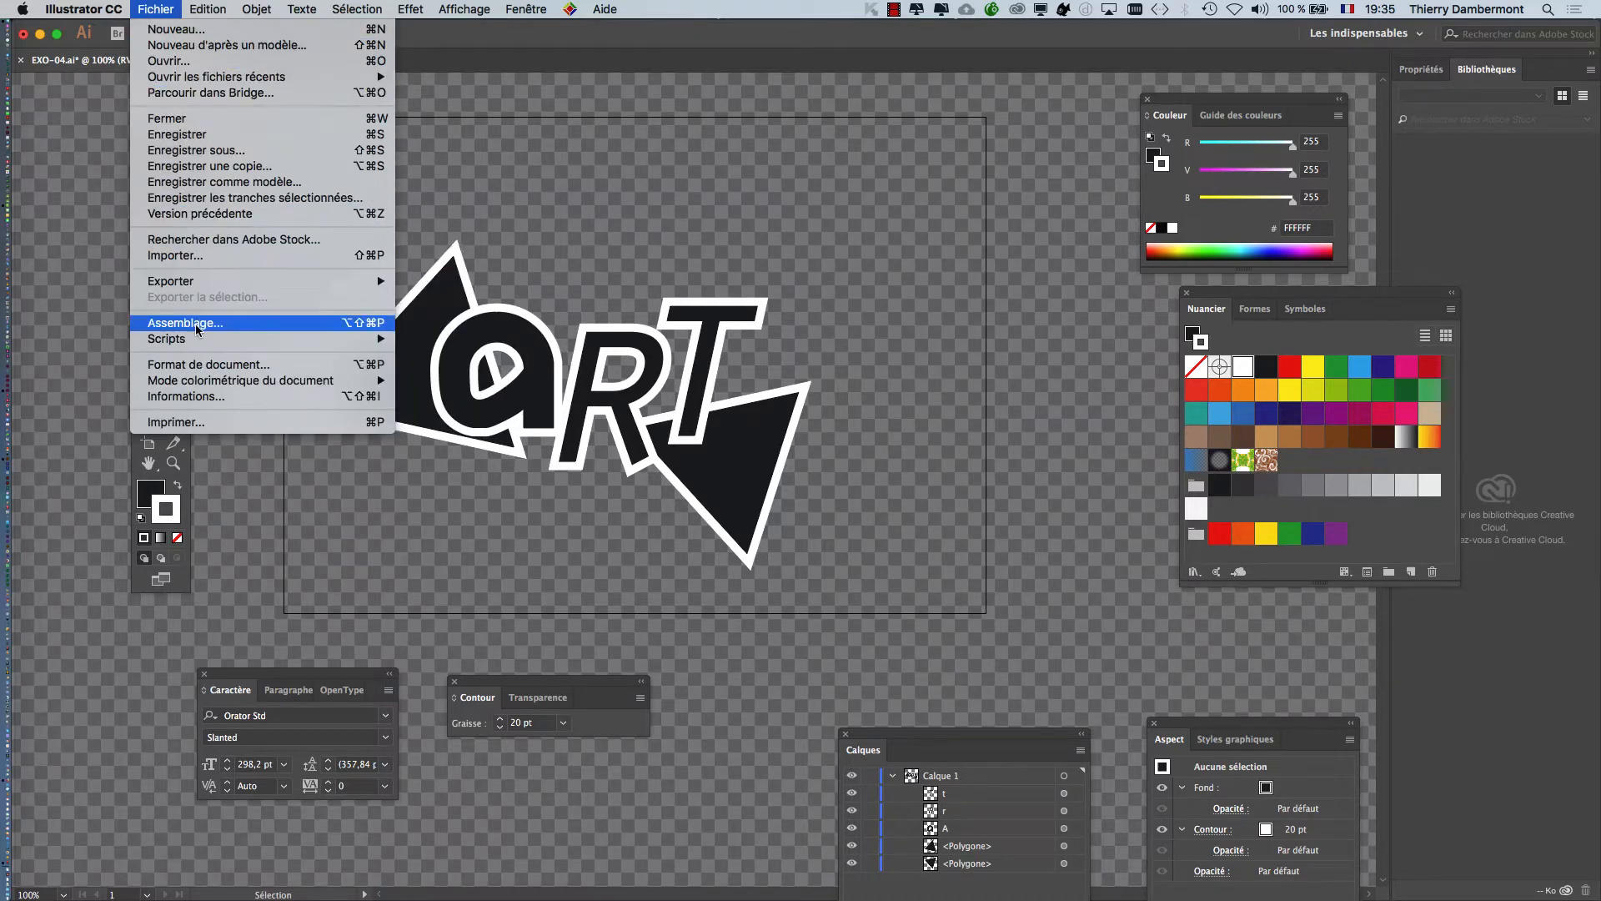
pyautogui.click(211, 365)
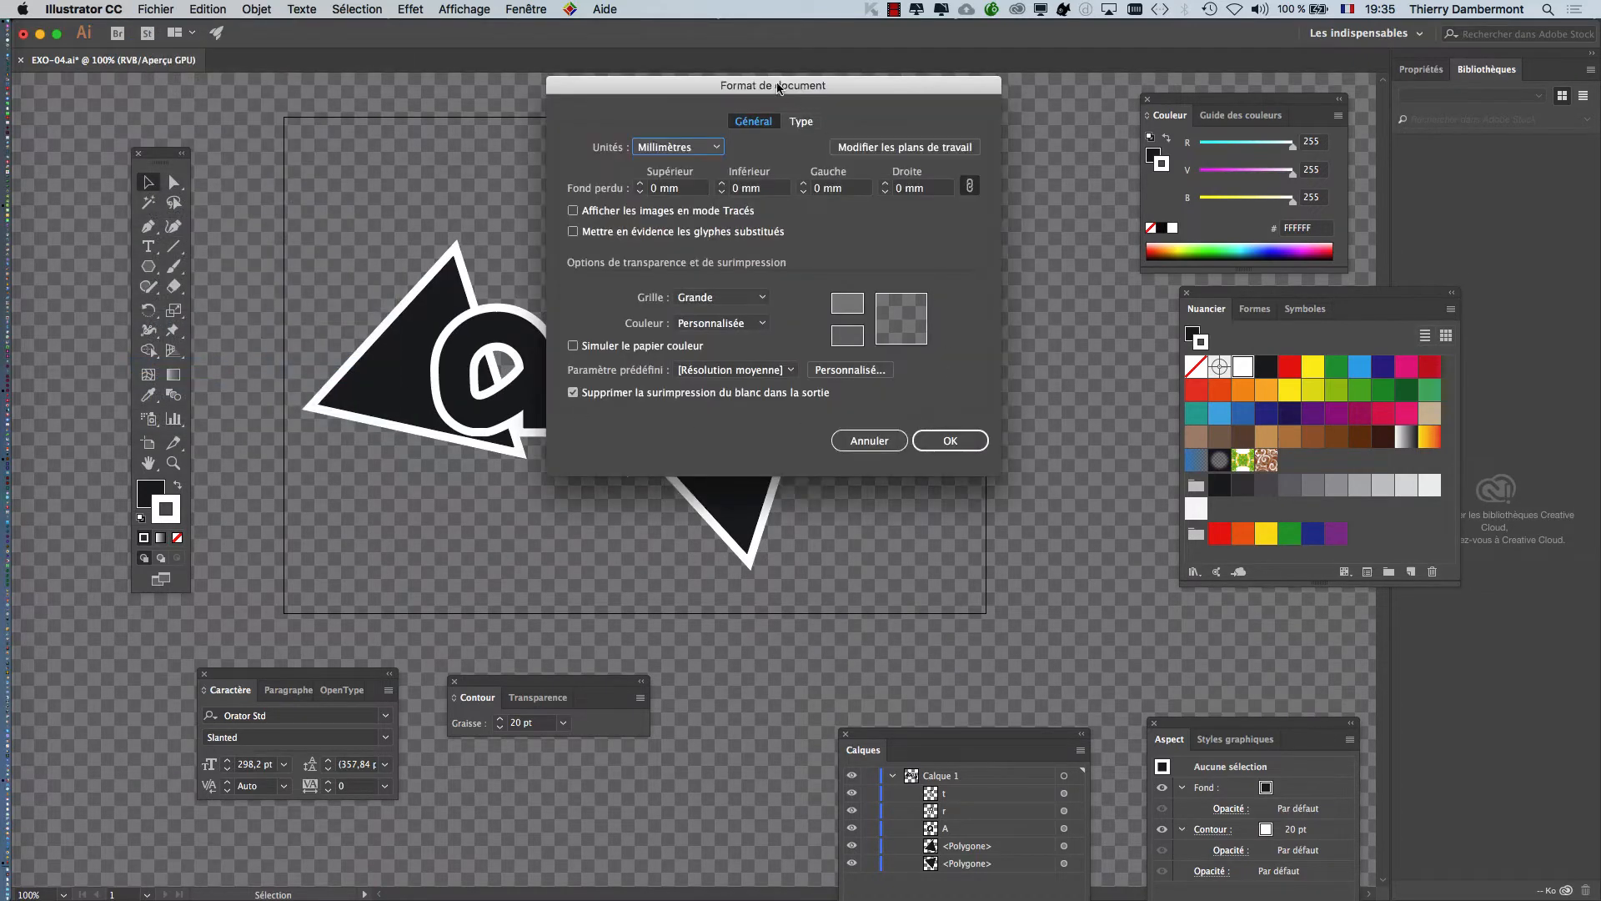
pyautogui.moveTo(778, 87); pyautogui.dragTo(1007, 148)
pyautogui.click(1074, 365)
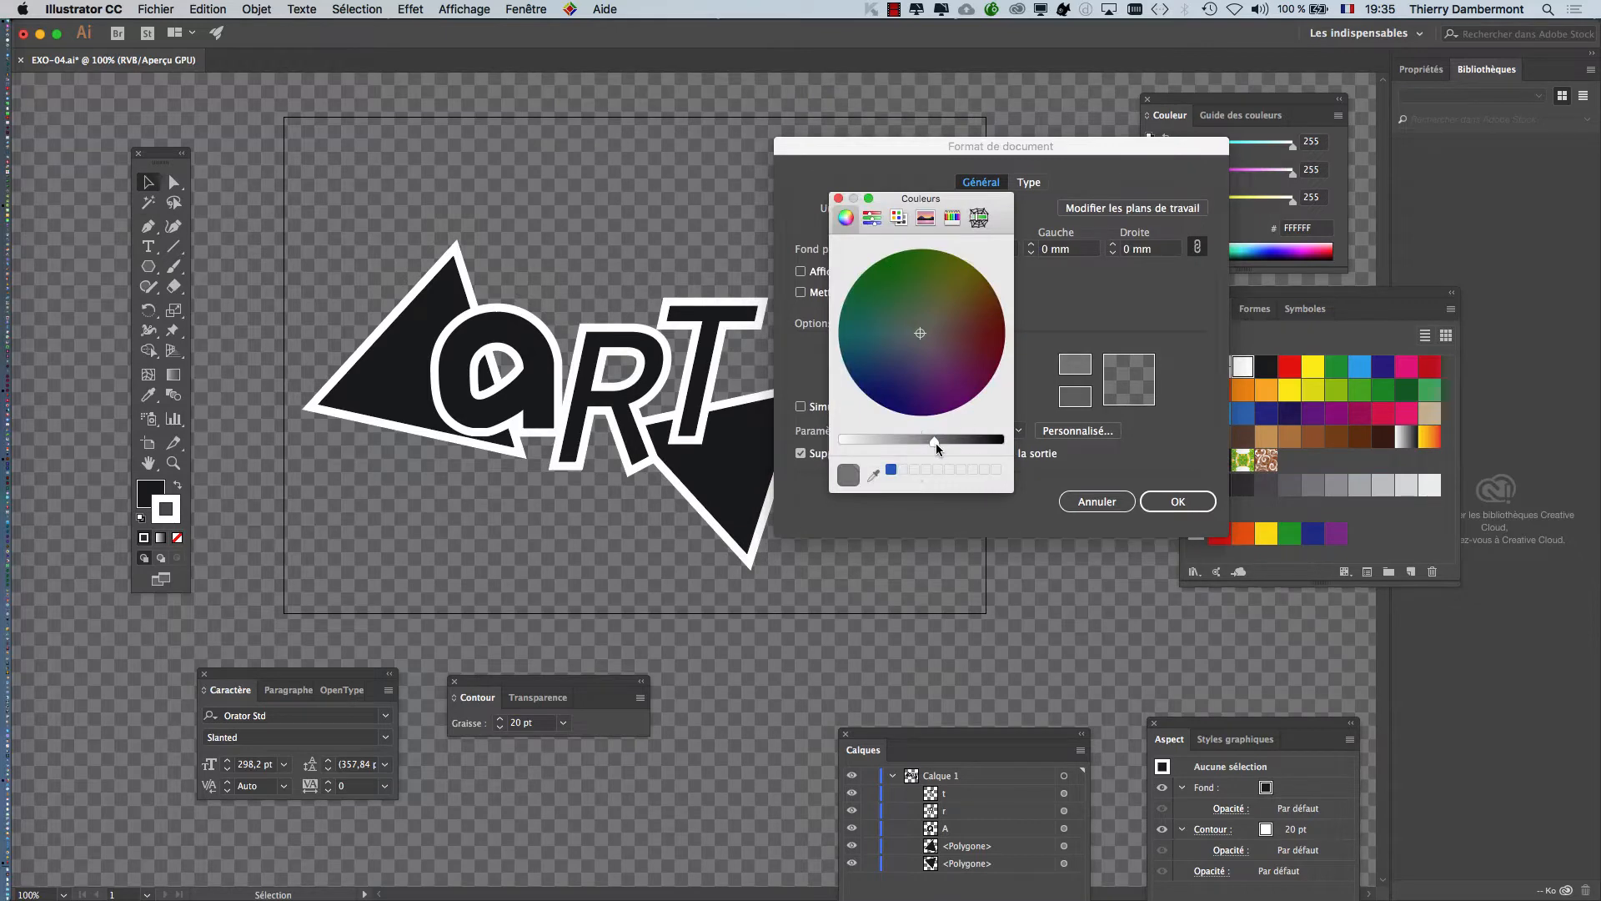
pyautogui.click(839, 199)
pyautogui.click(1176, 501)
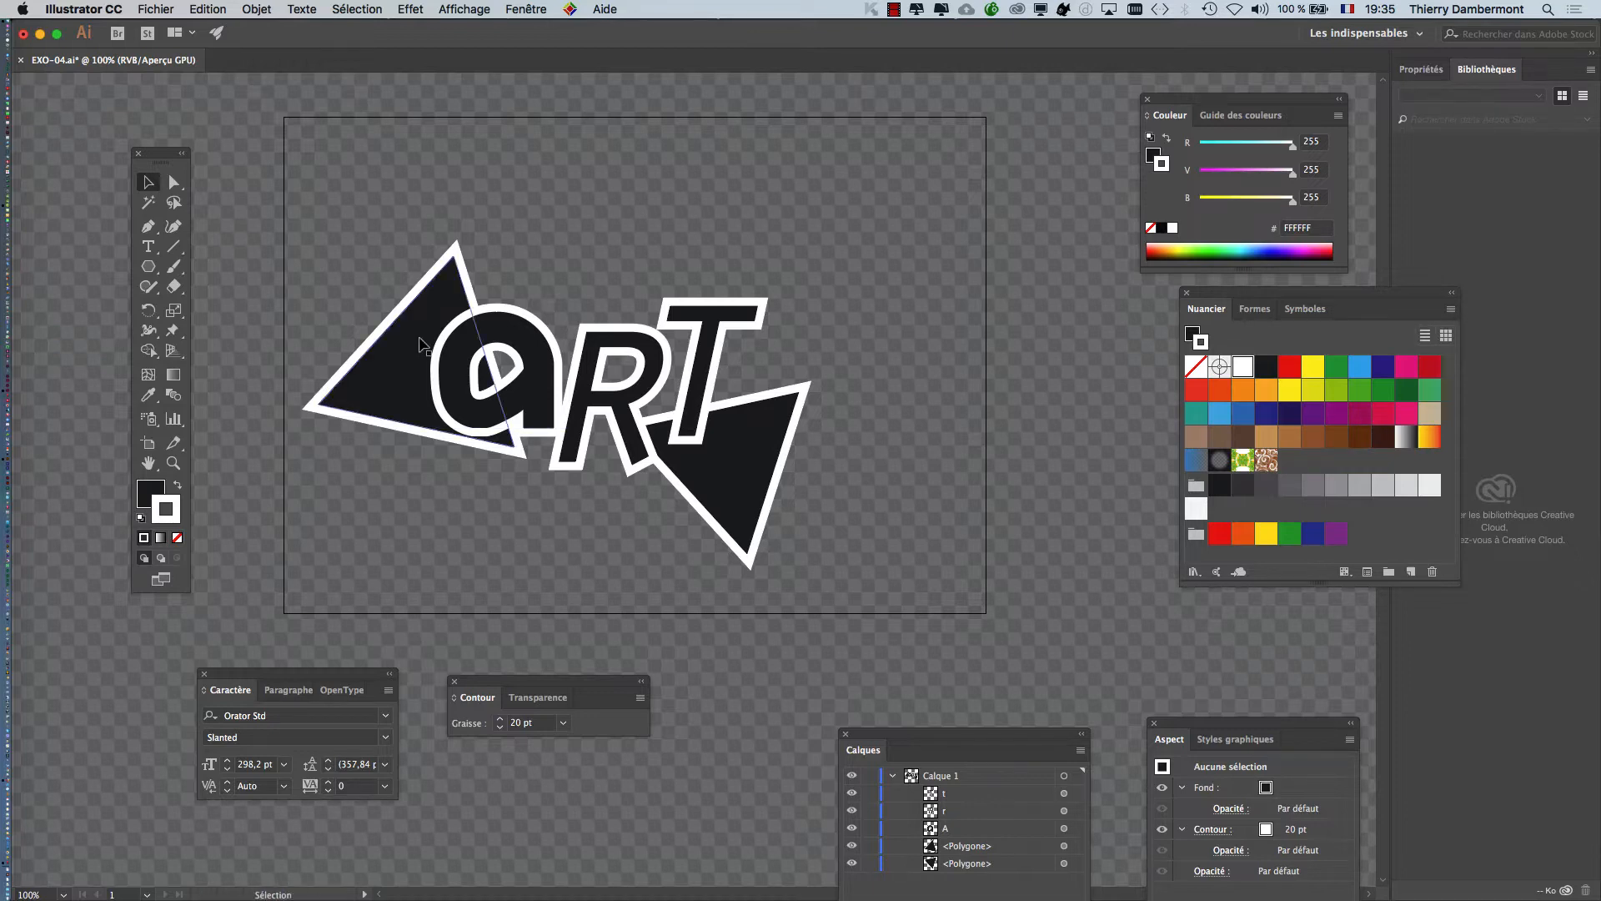
# Select all of the logo artwork and open the Pixelliser settings for it.
pyautogui.scroll(-2, 419, 344)
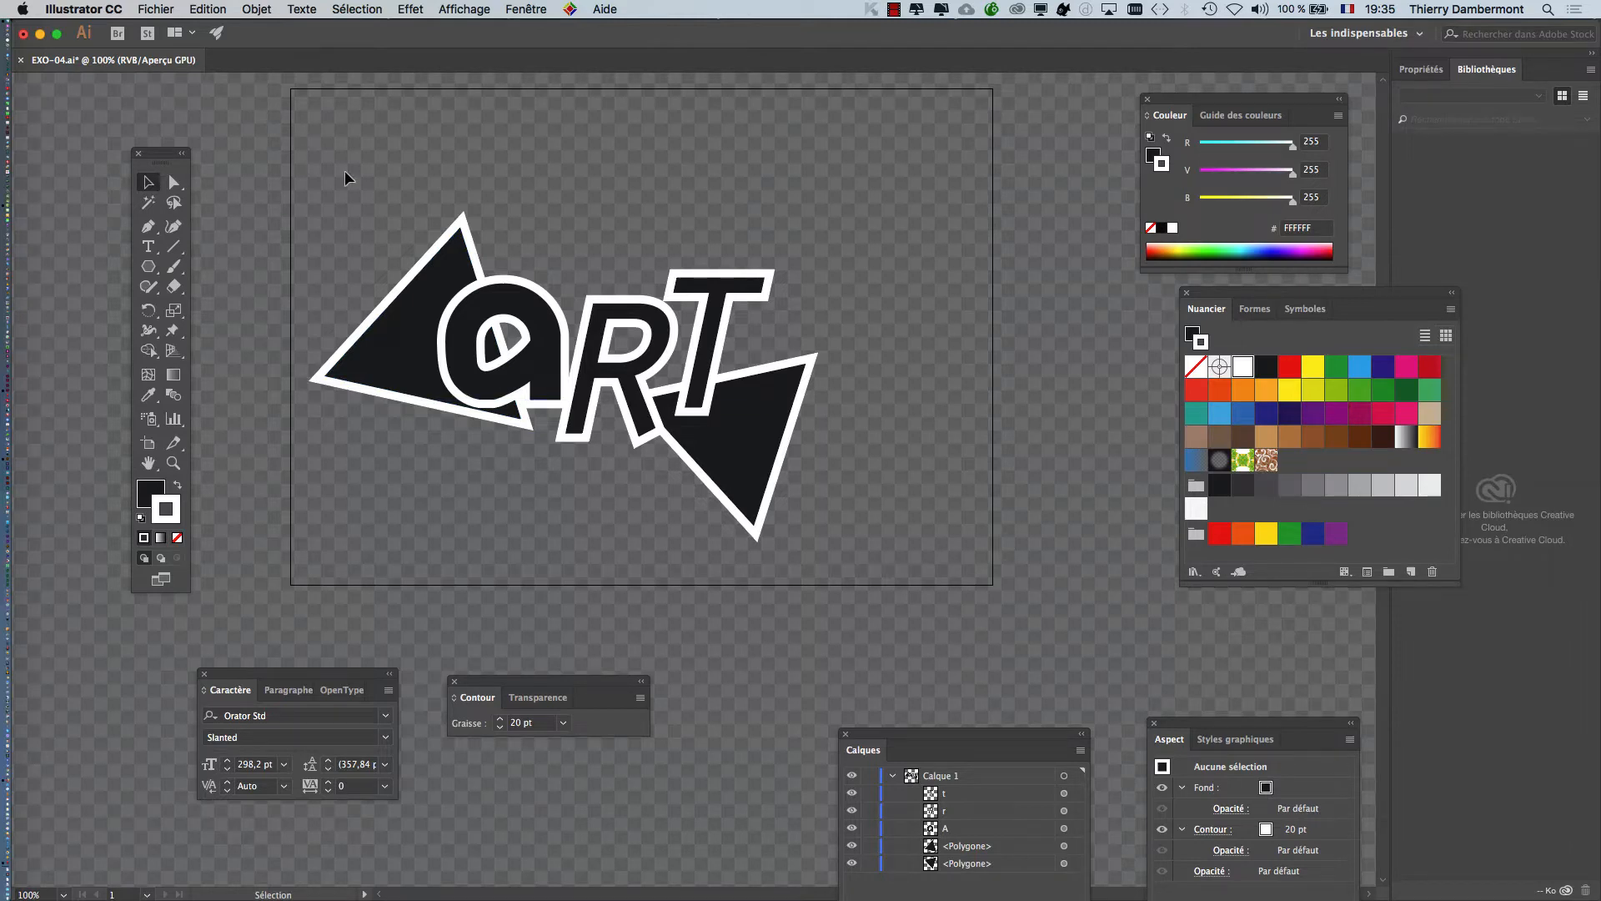
pyautogui.press('super+a')
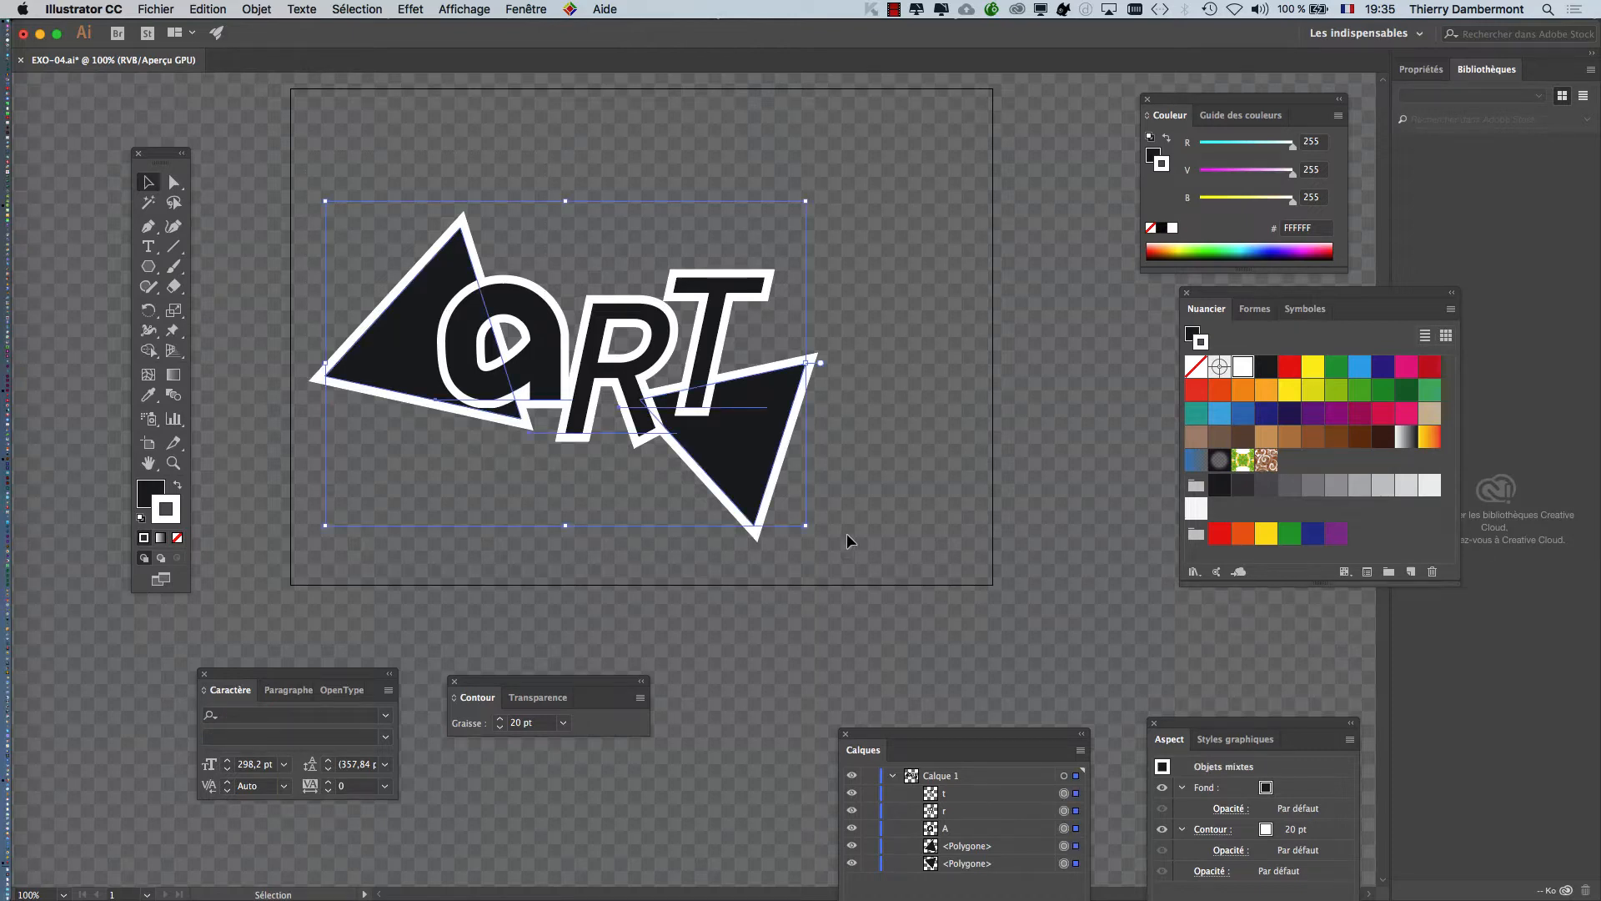
pyautogui.press('a')
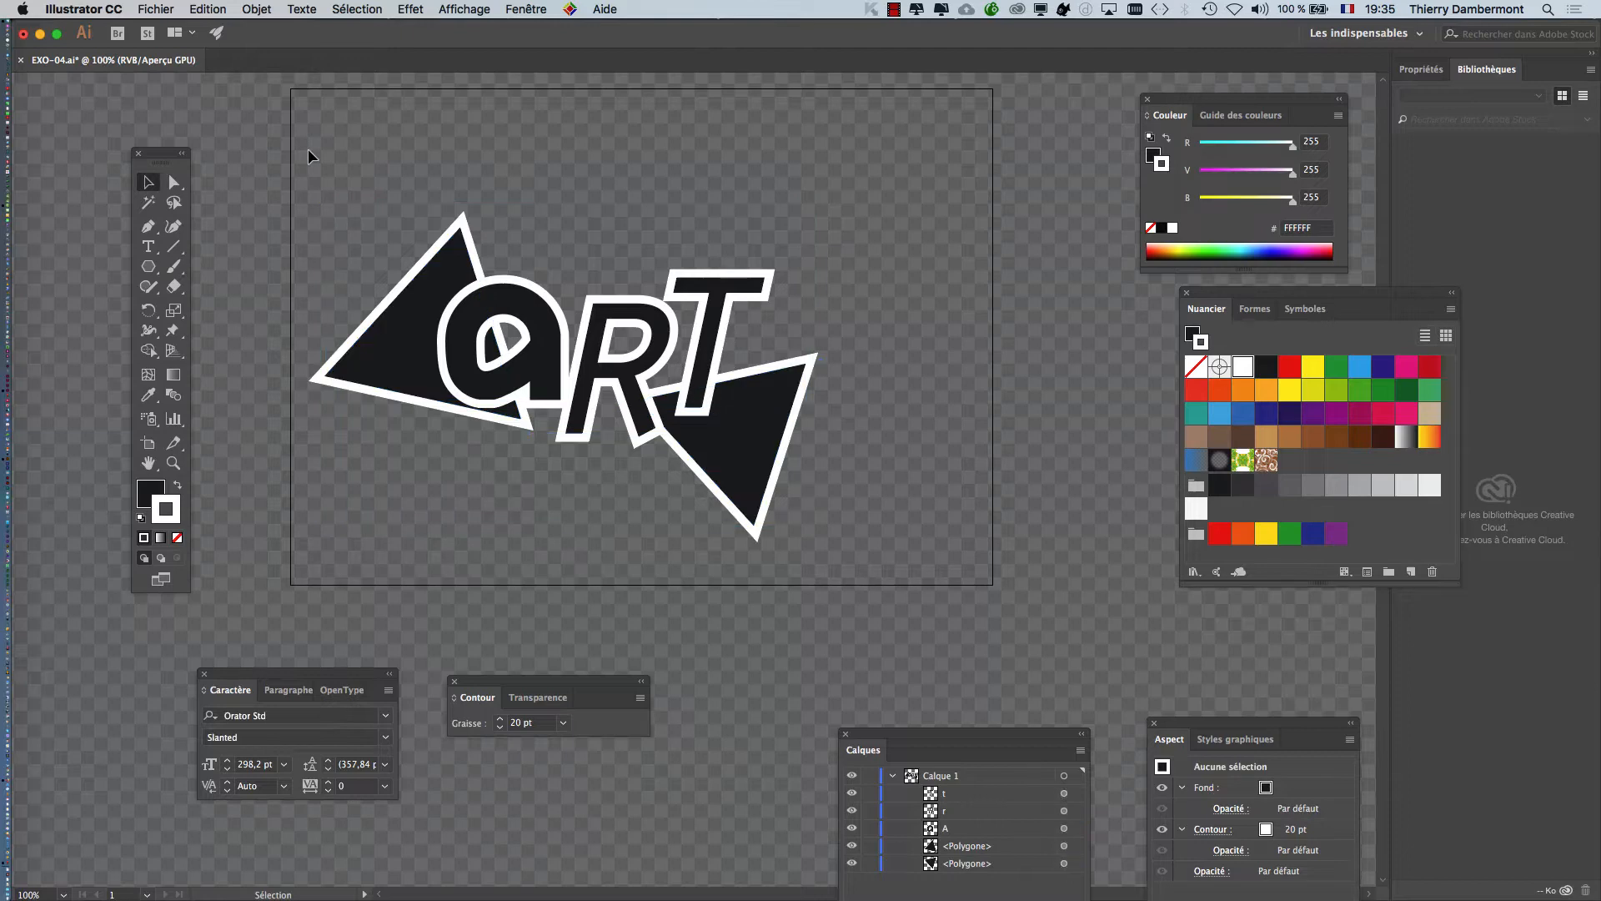
pyautogui.press('v')
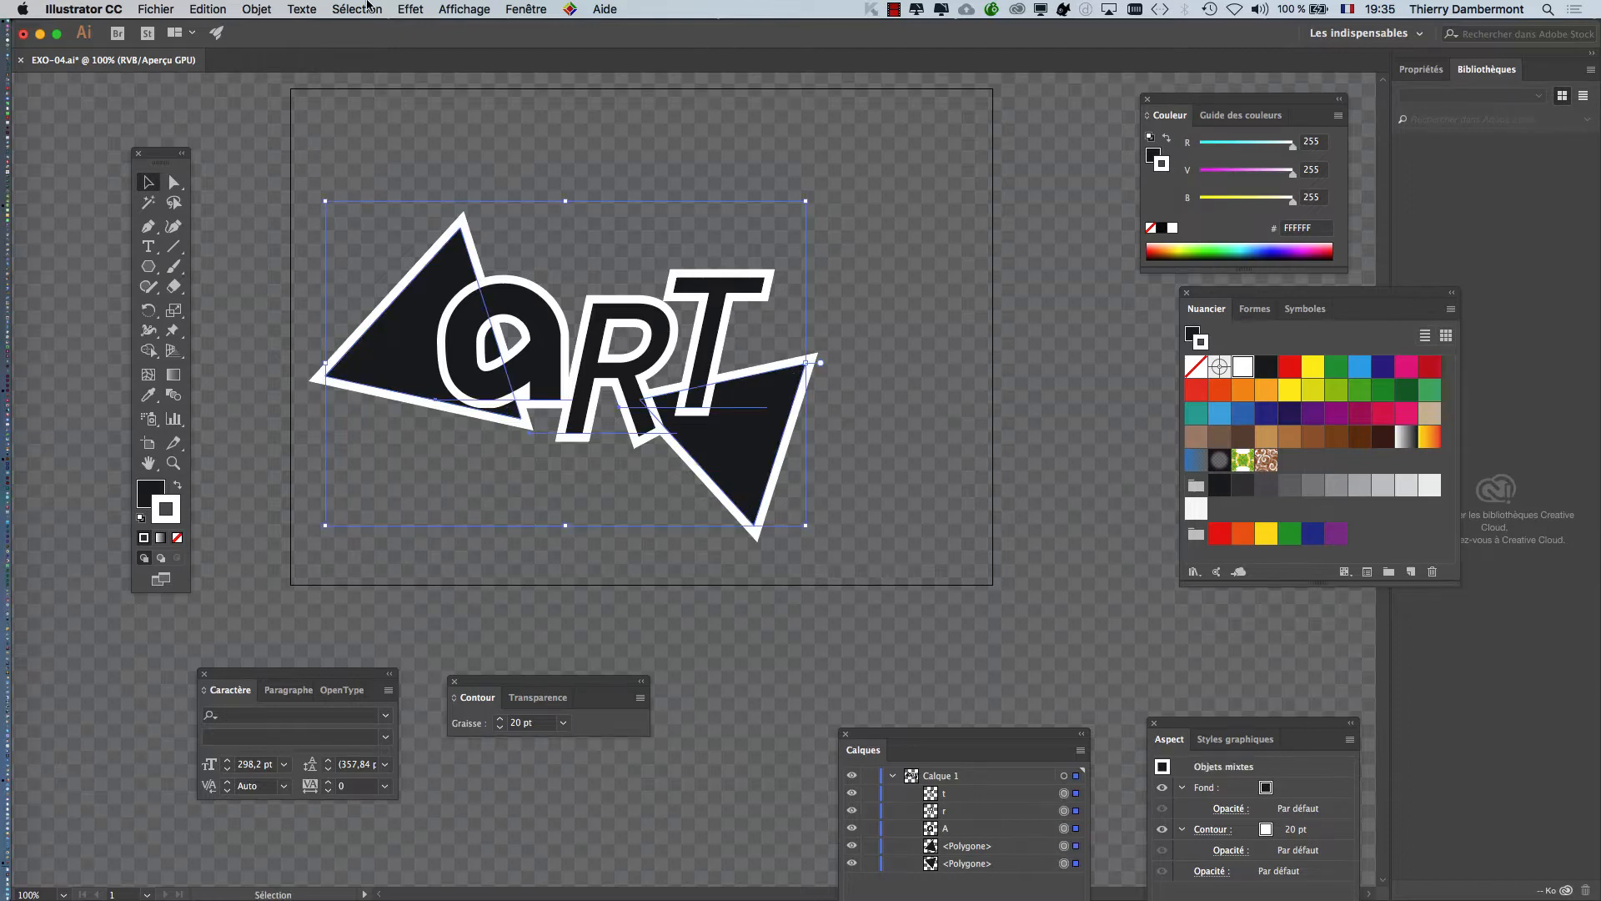
pyautogui.click(257, 9)
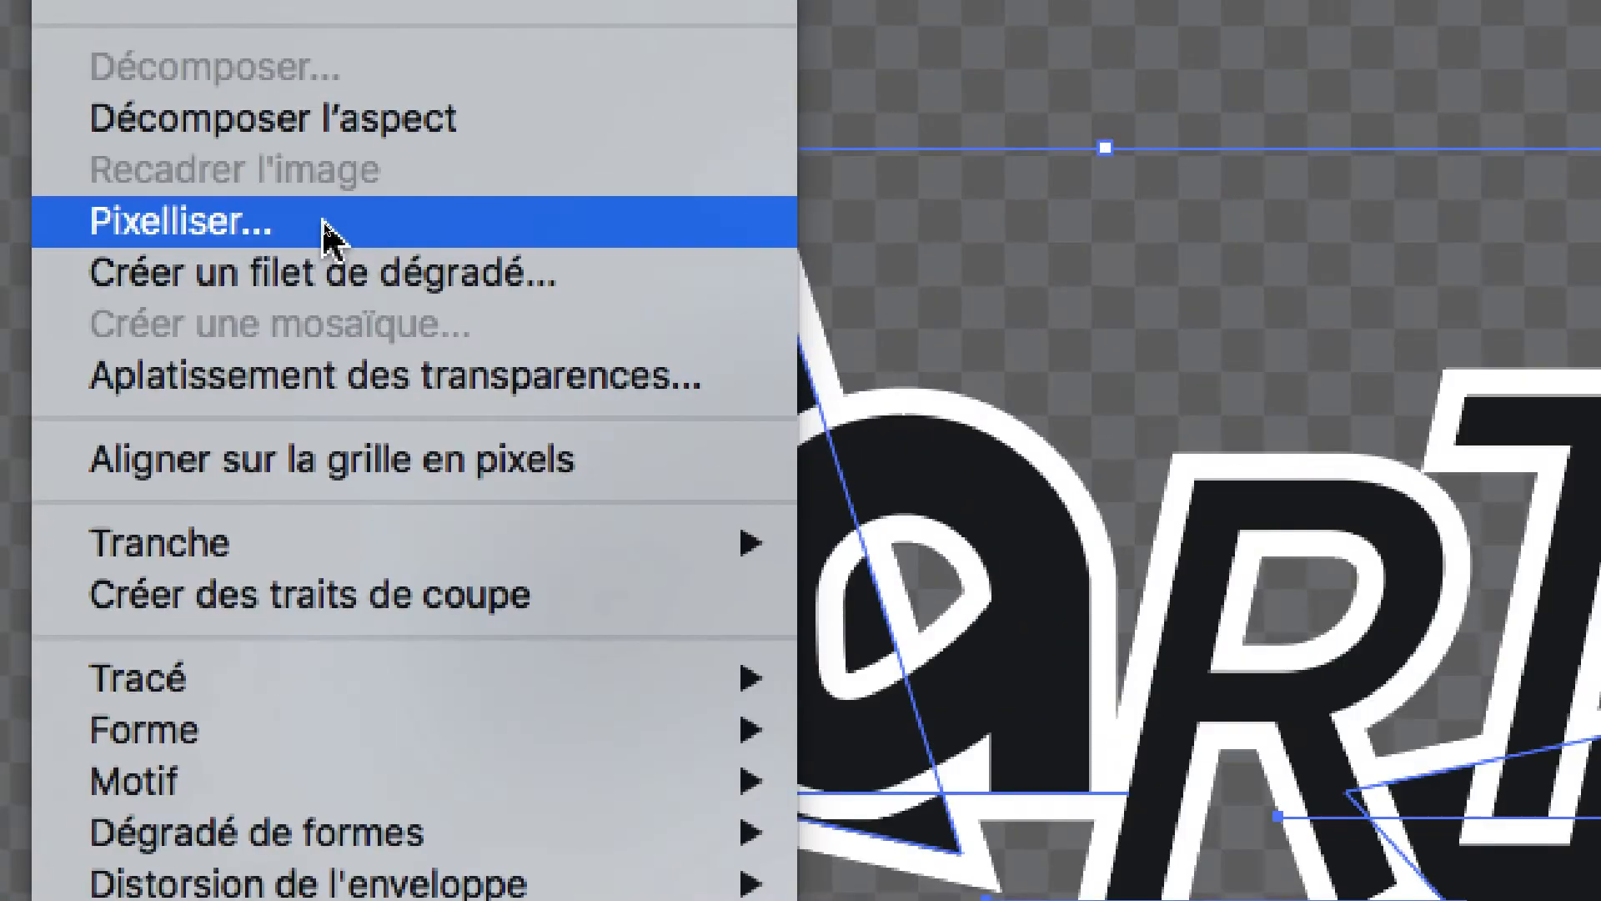
pyautogui.click(323, 224)
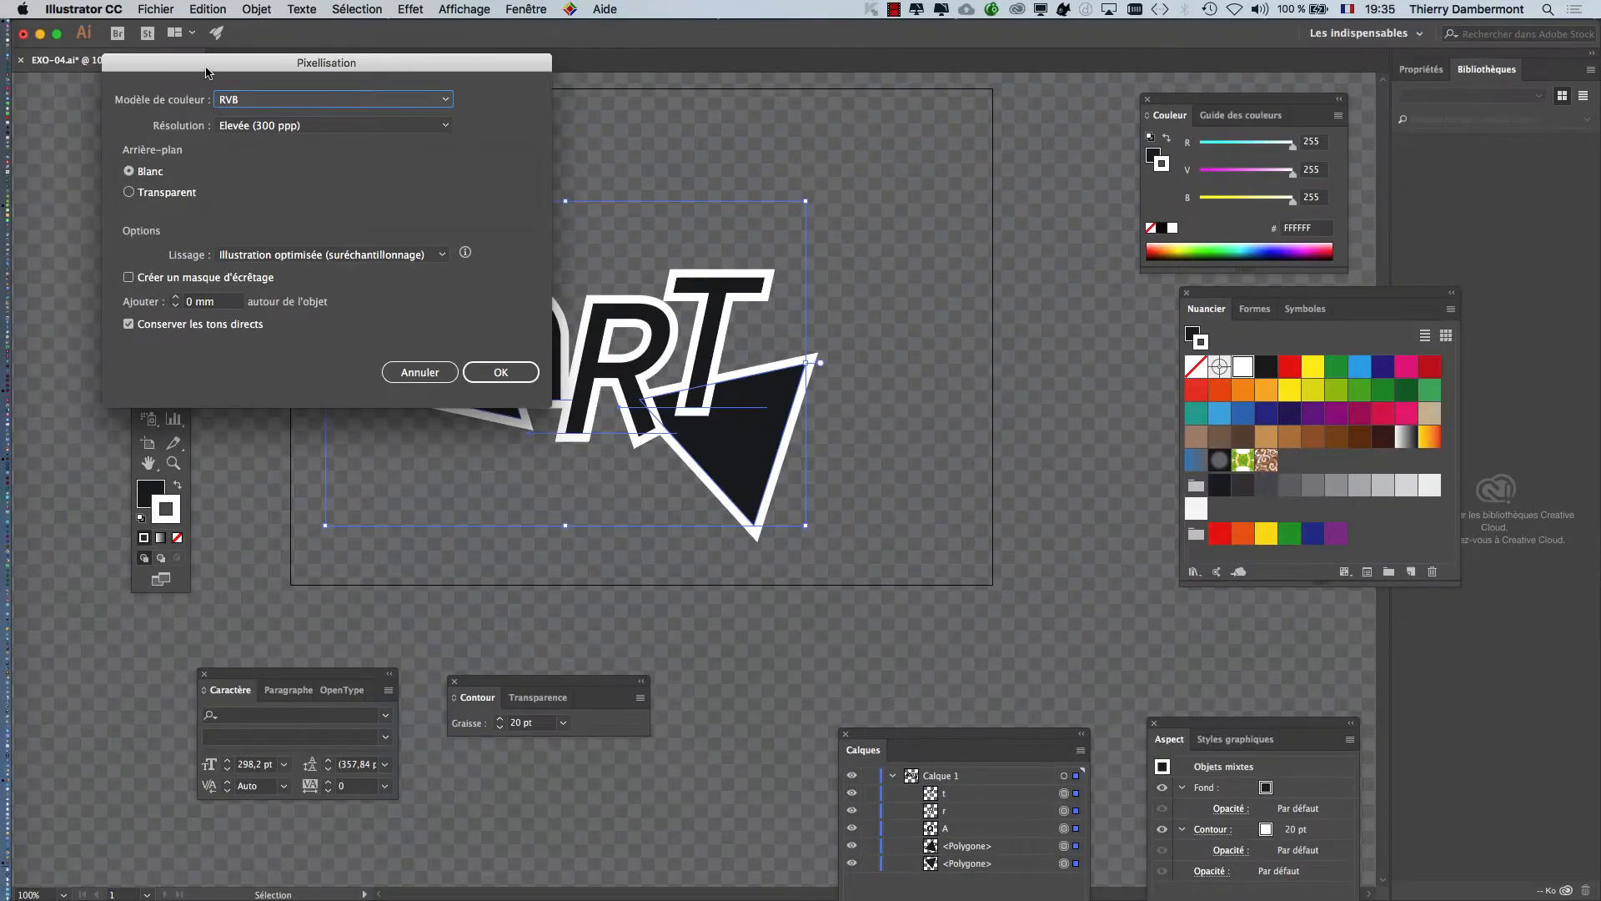
pyautogui.moveTo(207, 72); pyautogui.dragTo(906, 149)
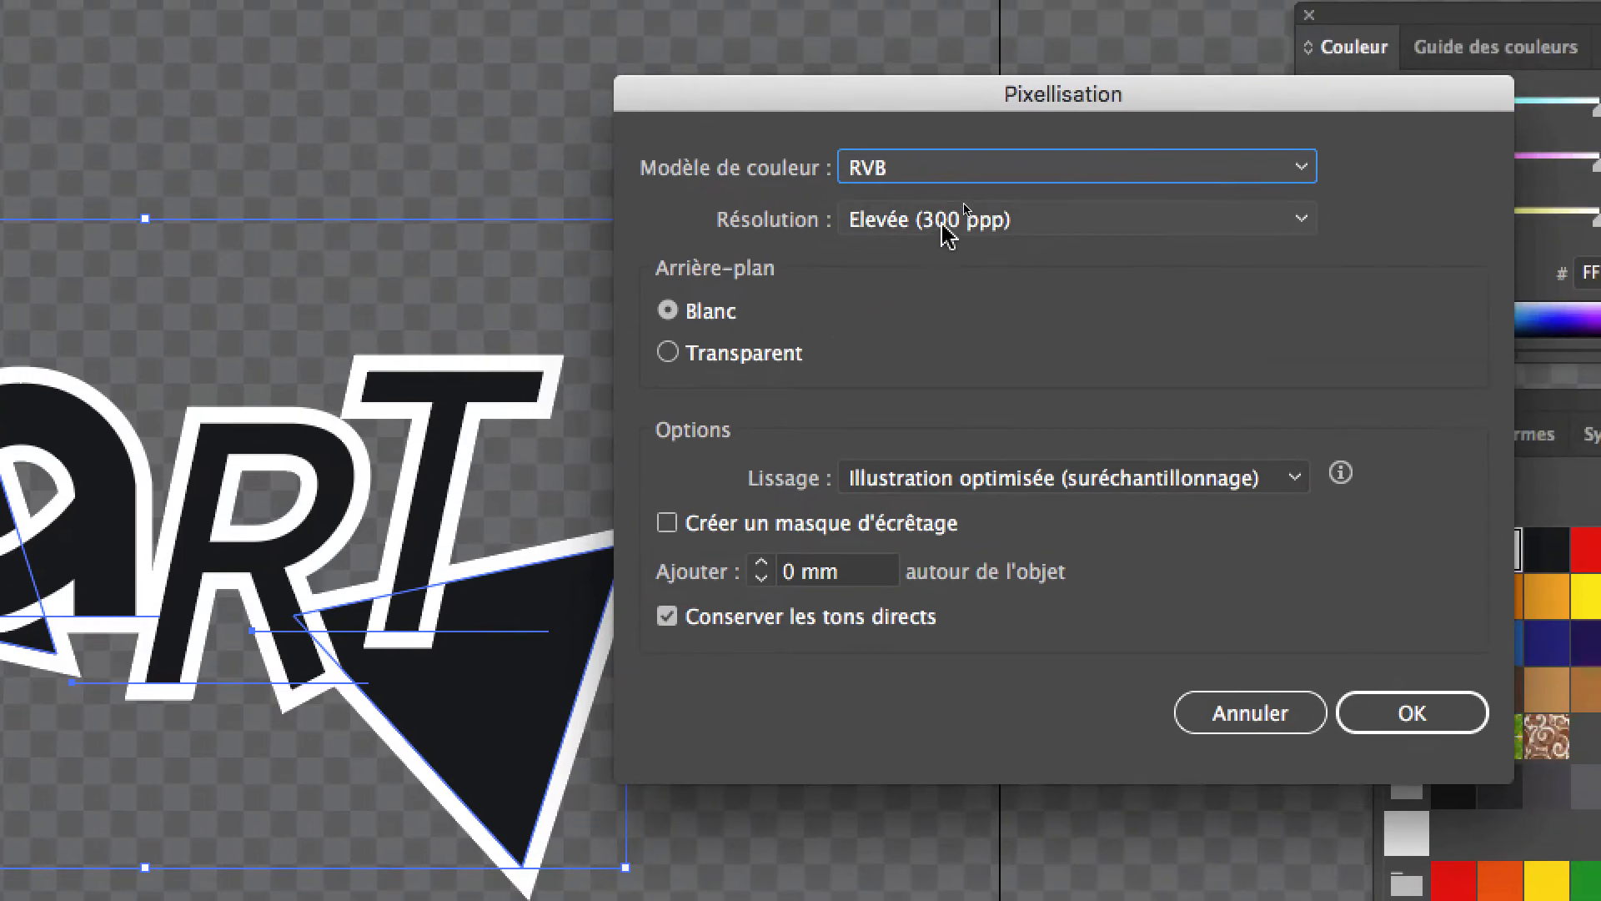
# Set the rasterization resolution to Autre with a value of 600 ppp.
pyautogui.click(1090, 155)
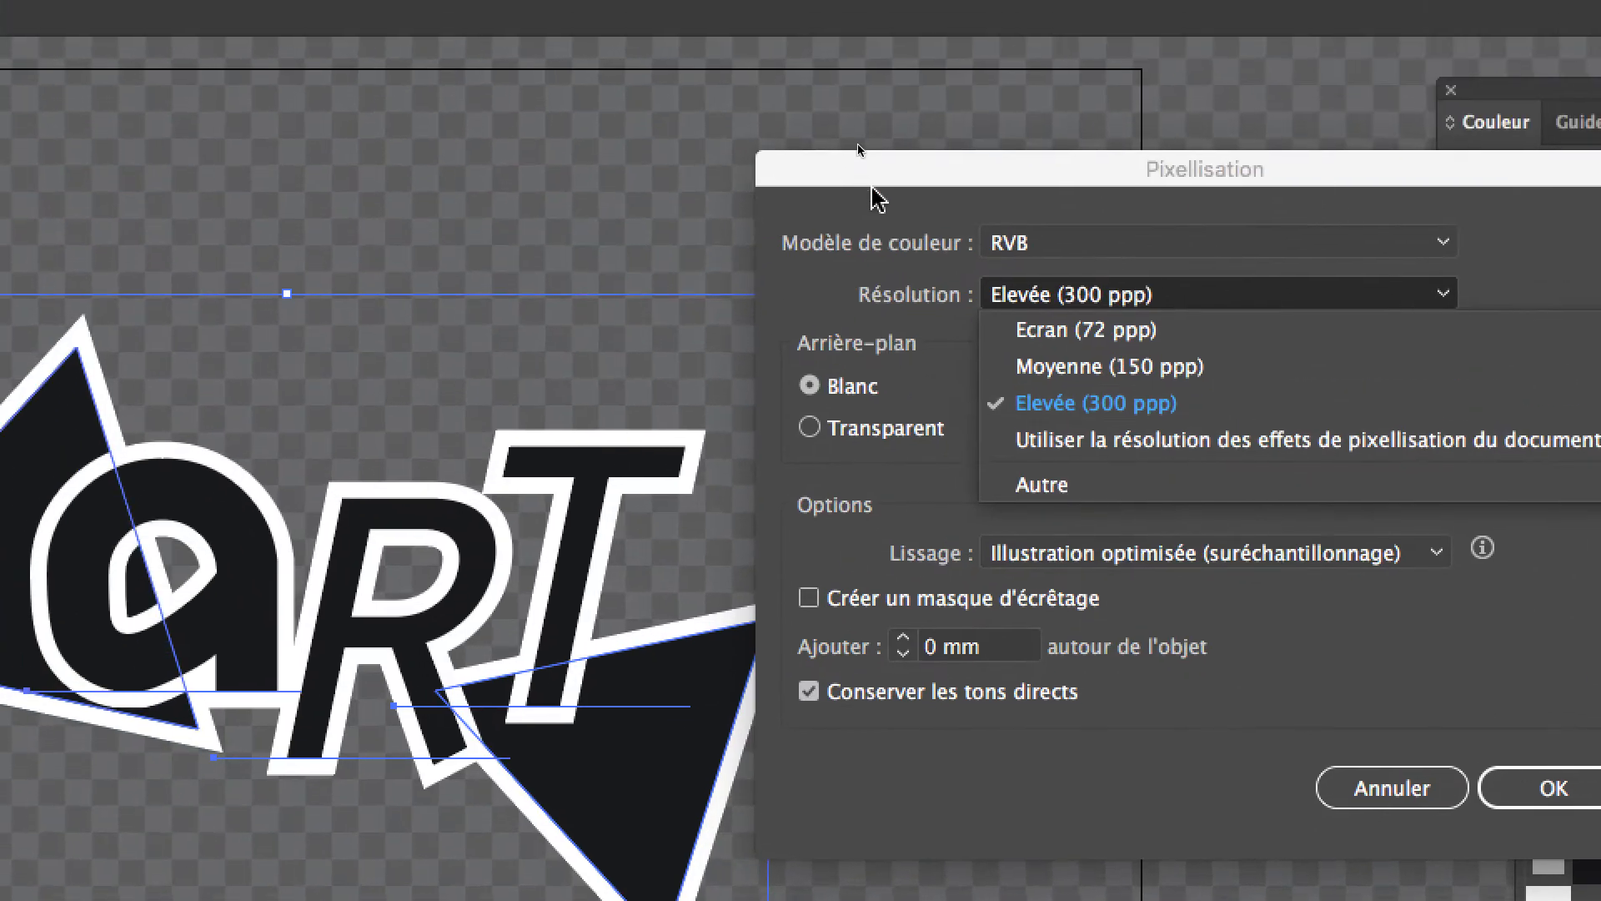
pyautogui.click(693, 6)
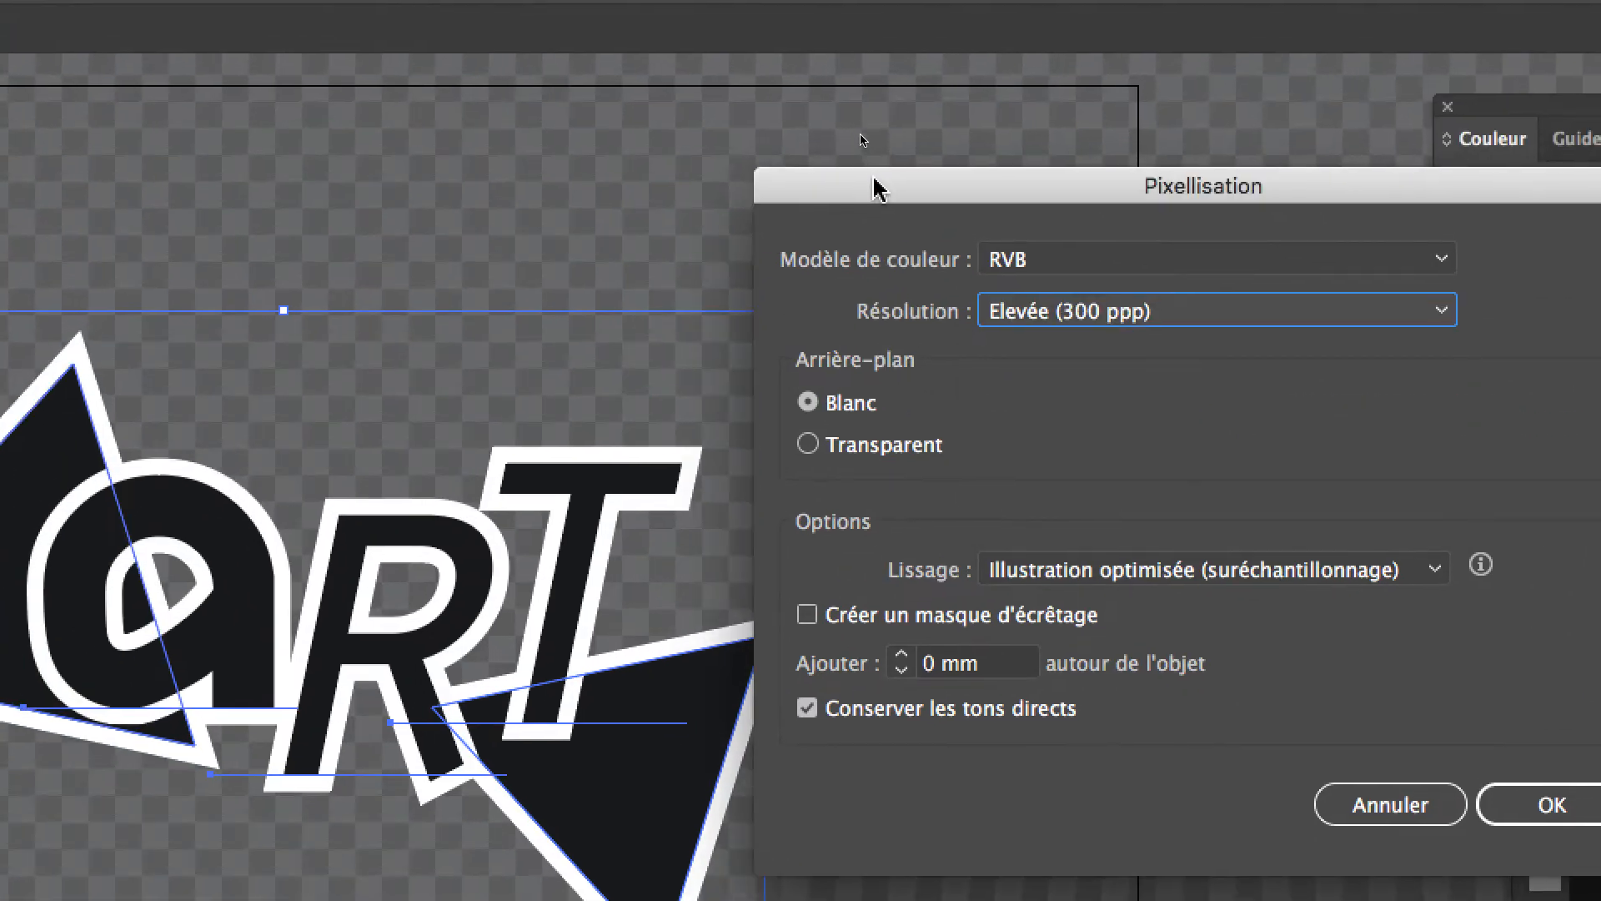
pyautogui.moveTo(875, 179); pyautogui.dragTo(754, 119)
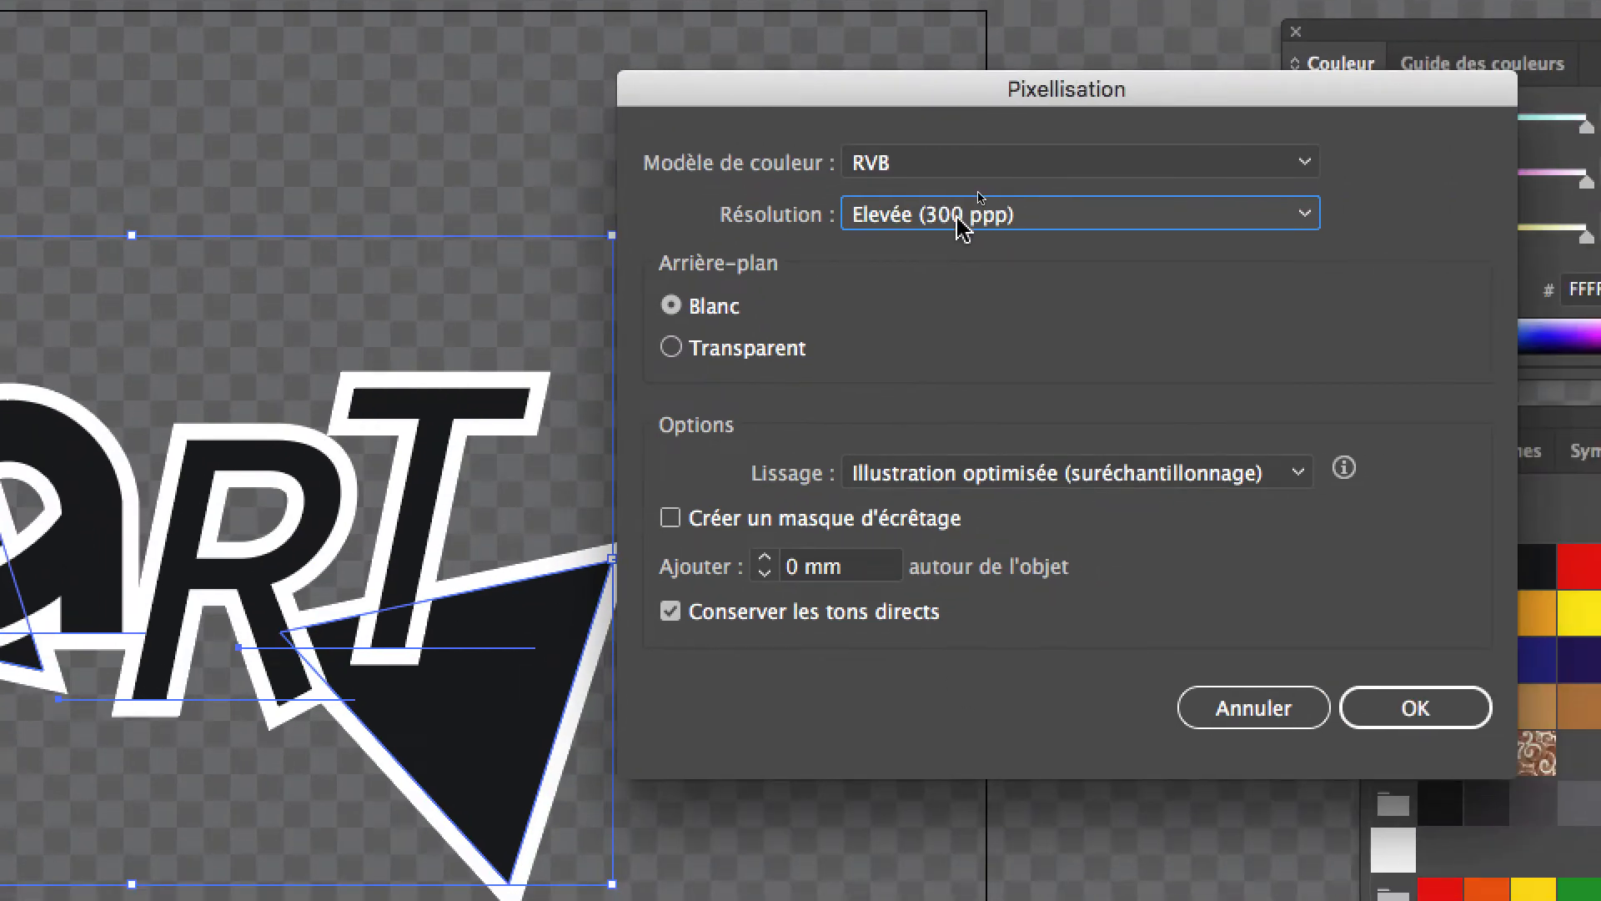
pyautogui.click(963, 225)
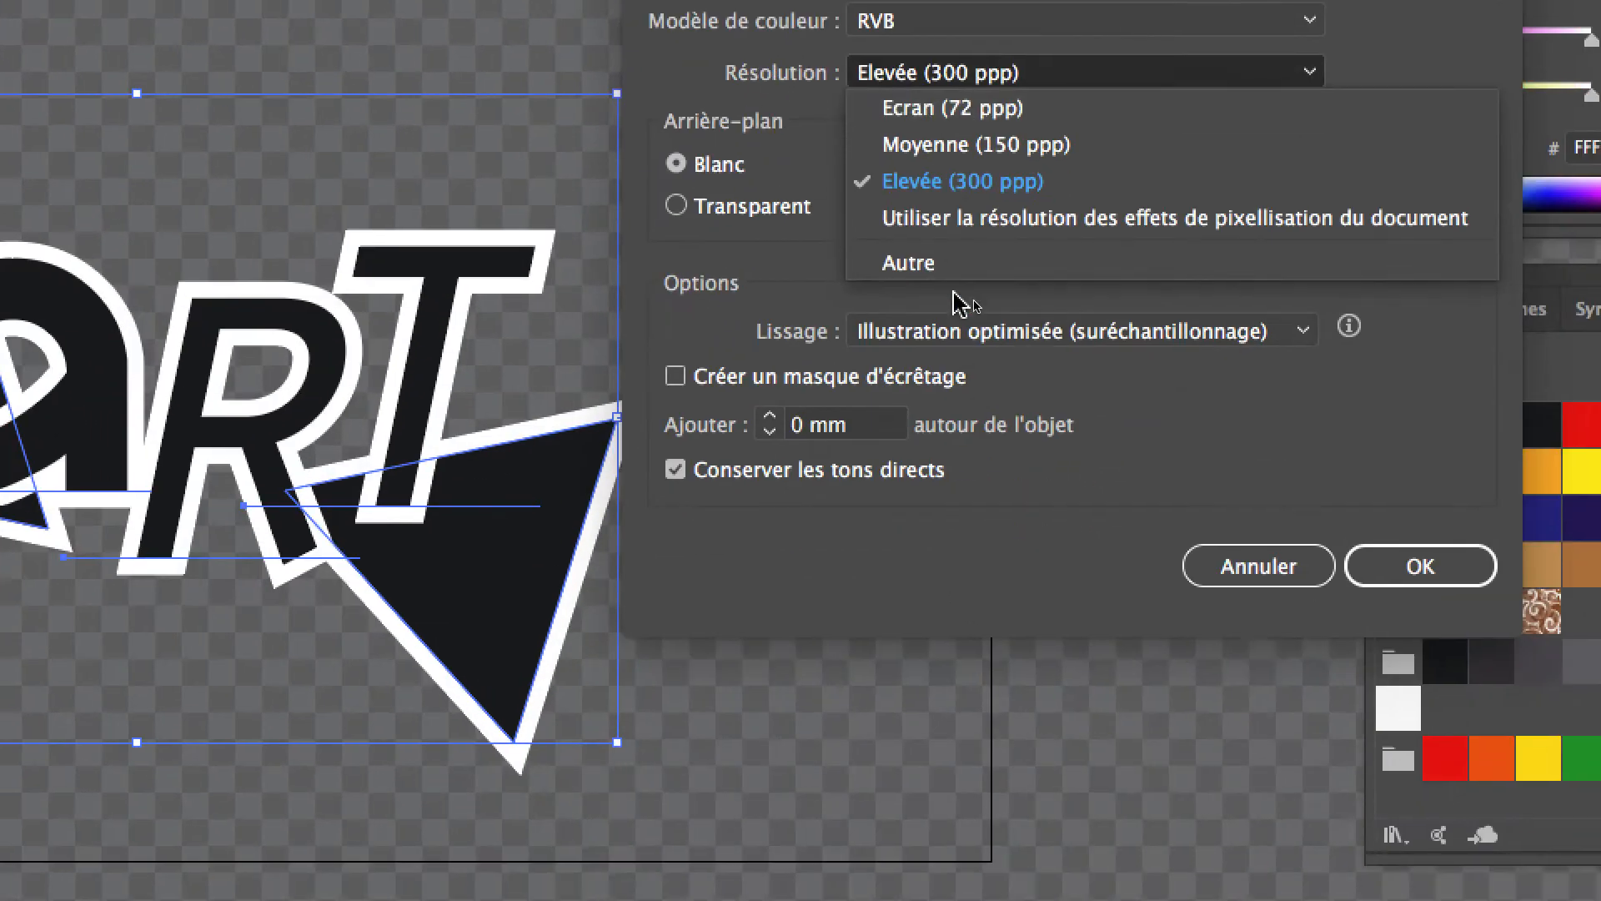
pyautogui.click(959, 413)
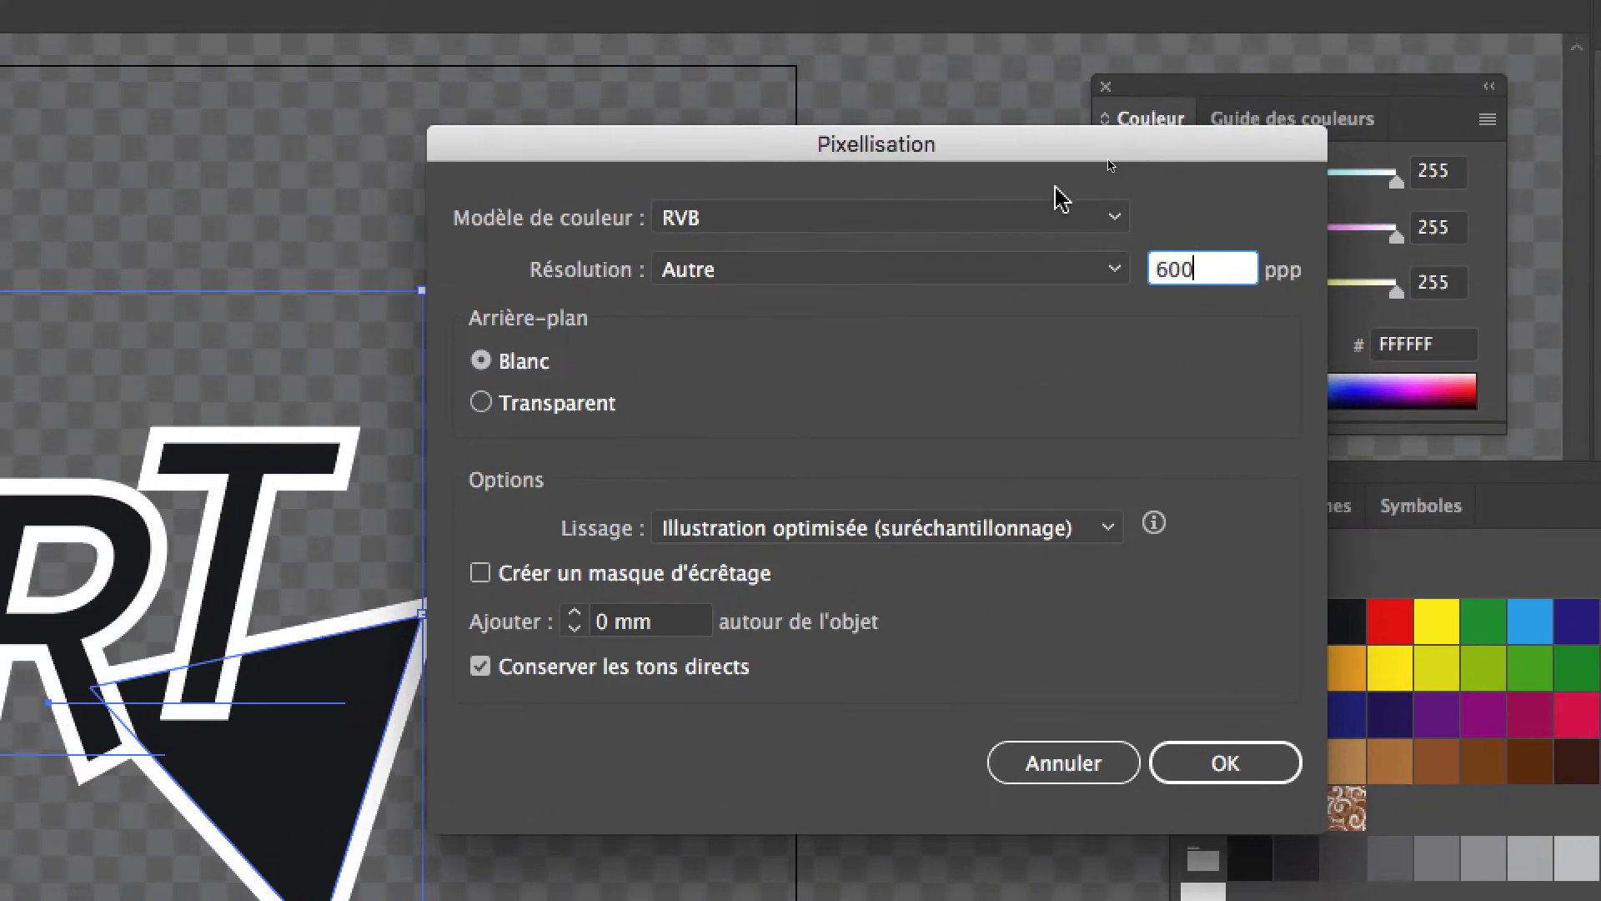
# Set the rasterization resolution to Elevée (300 ppp) and rasterize the logo on a white background.
pyautogui.click(845, 211)
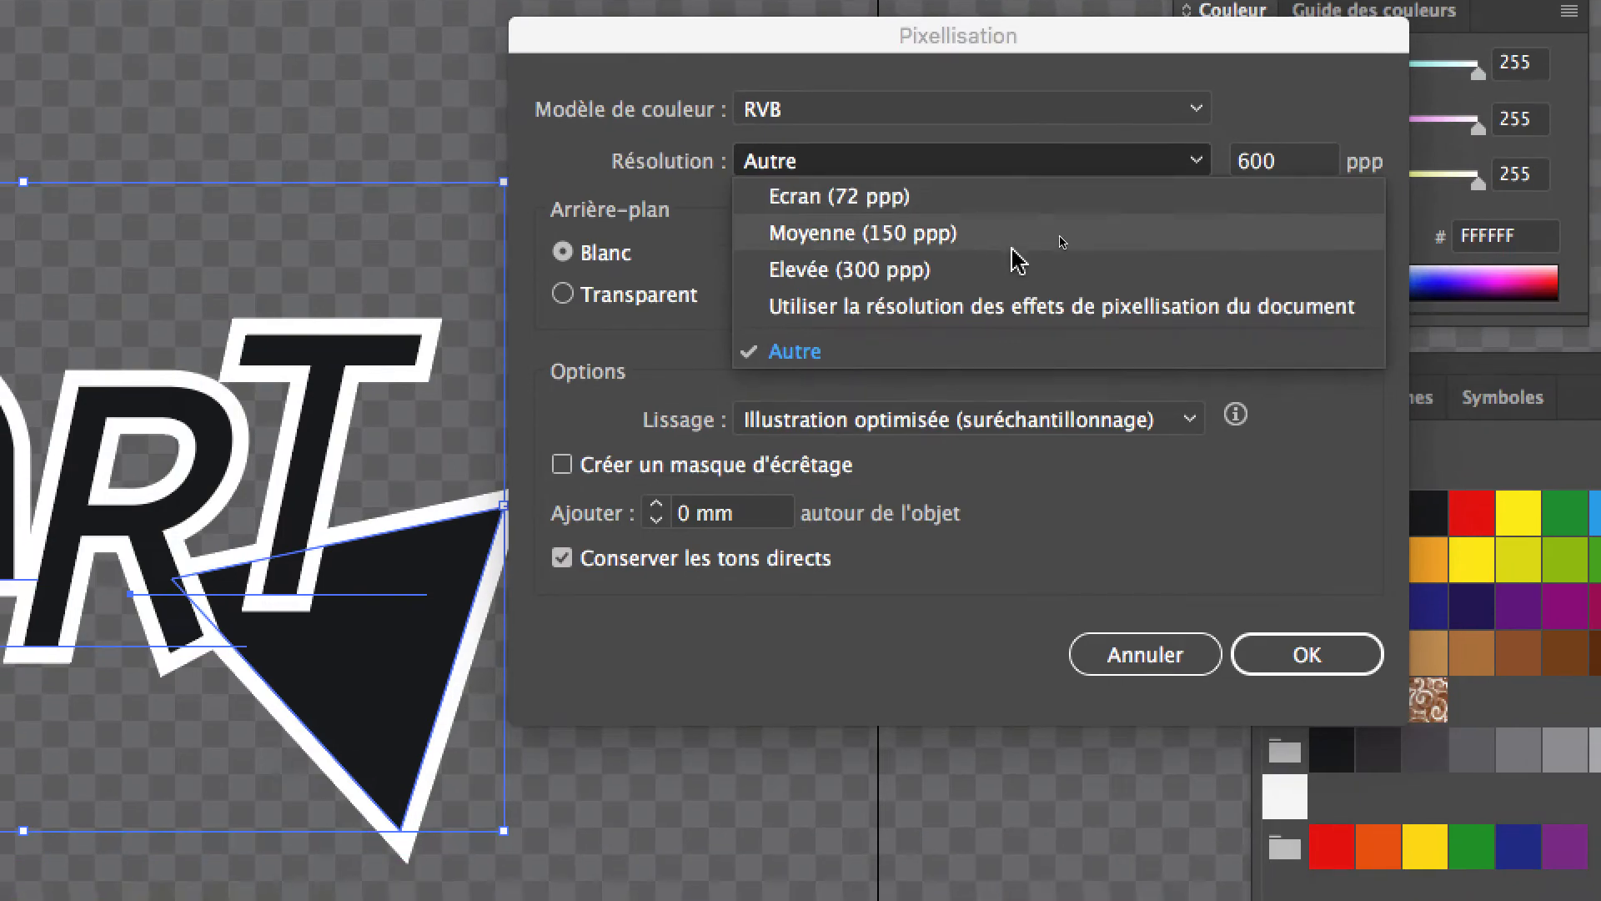
pyautogui.click(1014, 265)
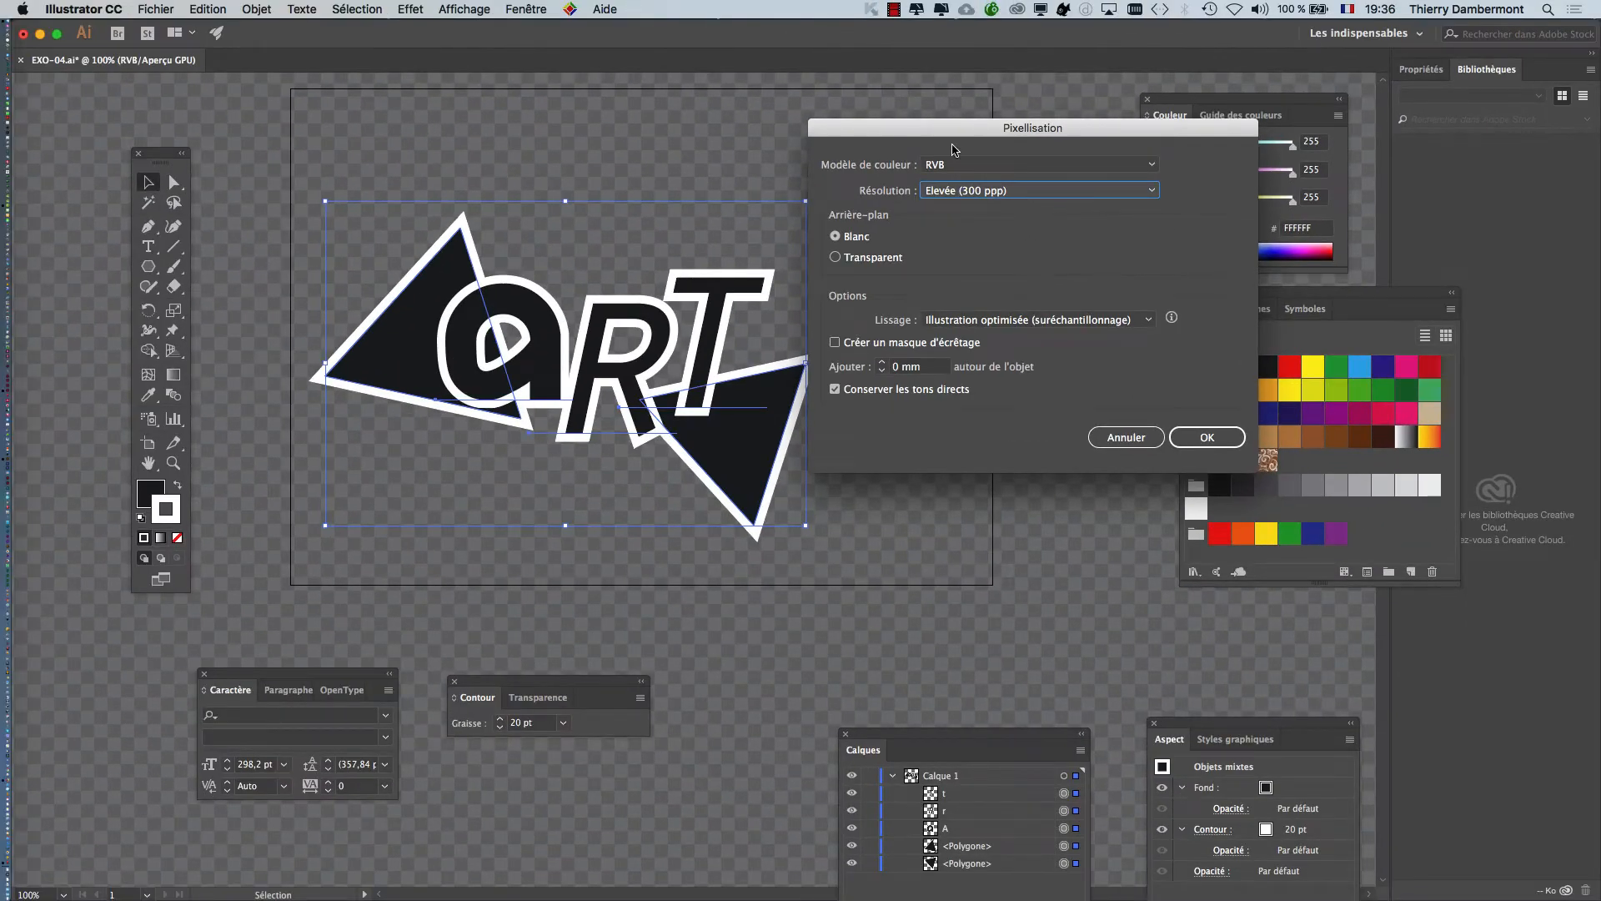
pyautogui.moveTo(953, 146); pyautogui.dragTo(997, 141)
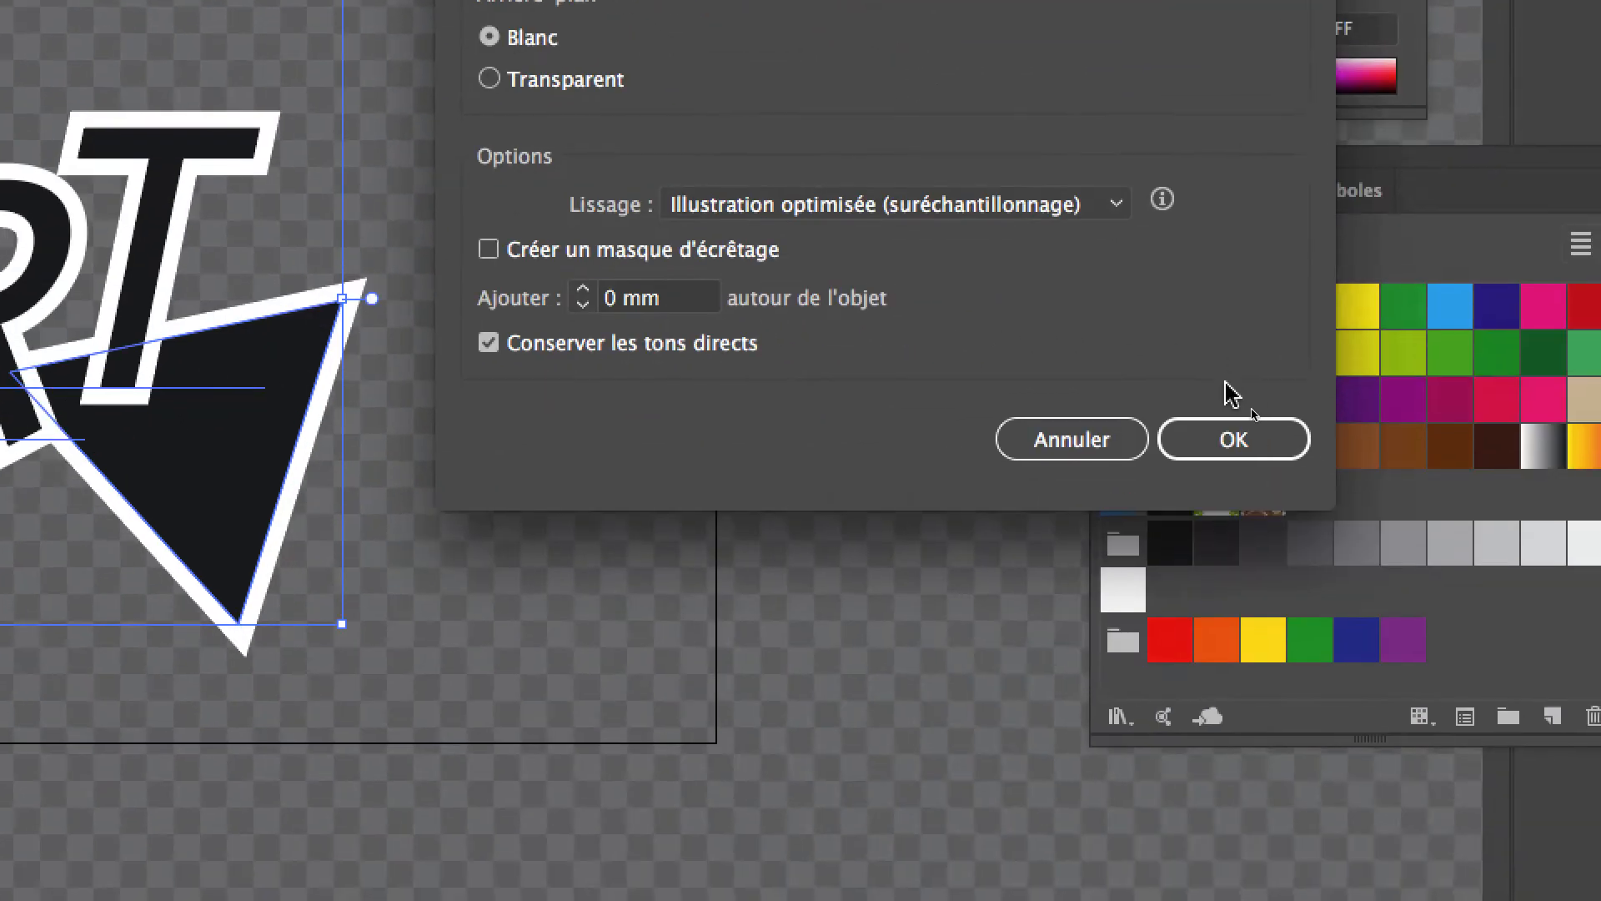
pyautogui.click(1234, 439)
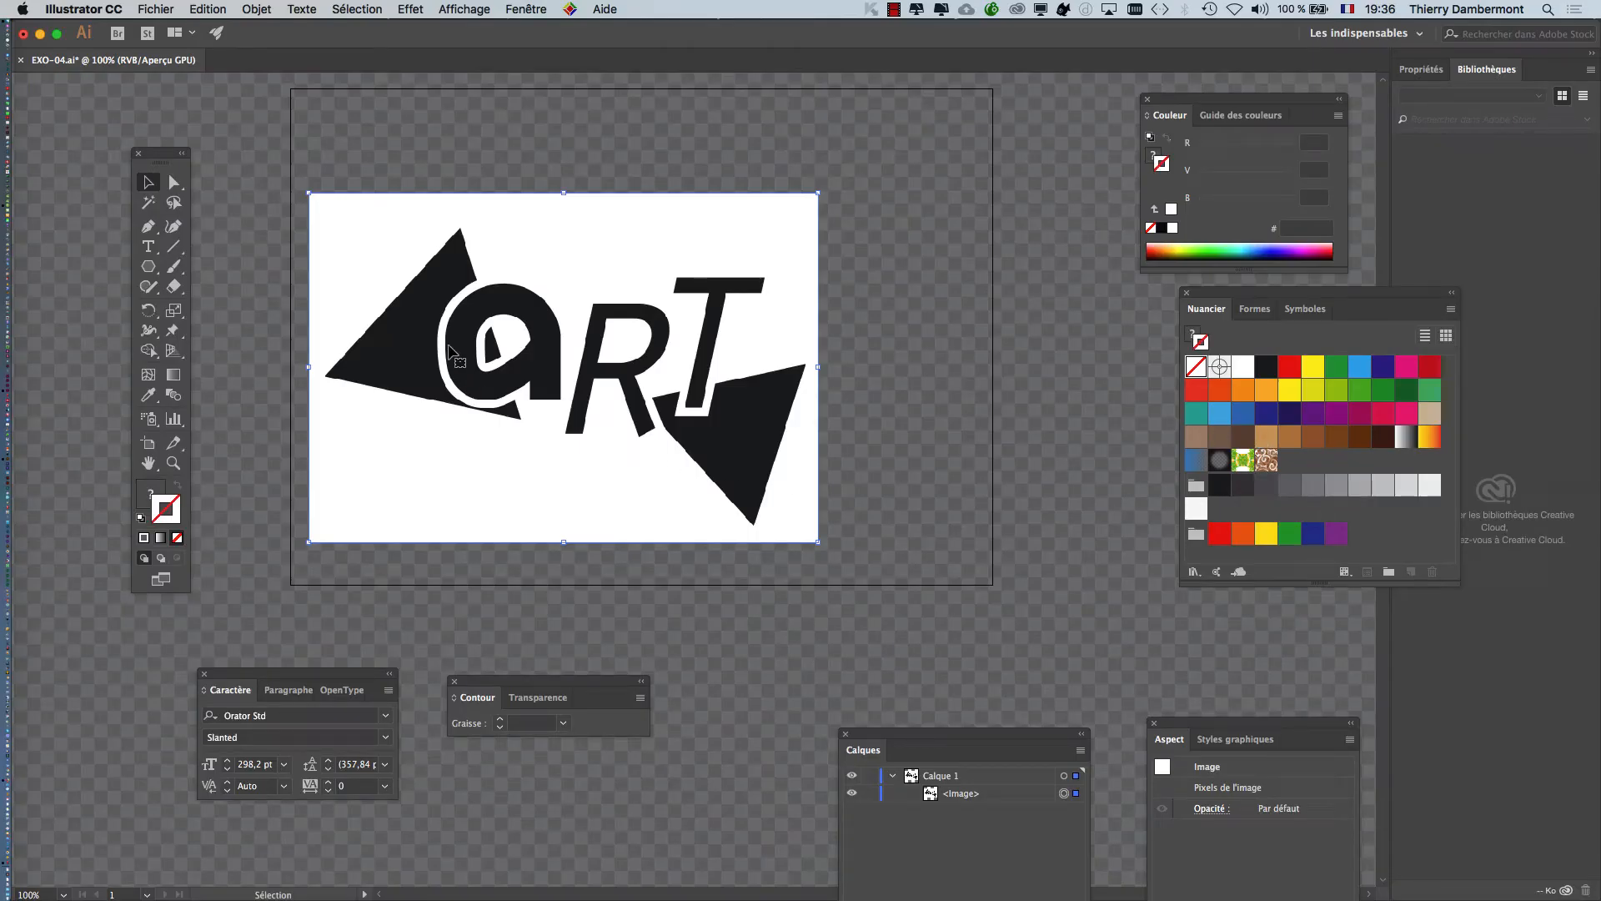
# Examine the pixelated edges of the rasterized letters at high magnification, including the outlines of the A and R.
pyautogui.scroll(15, 451, 351)
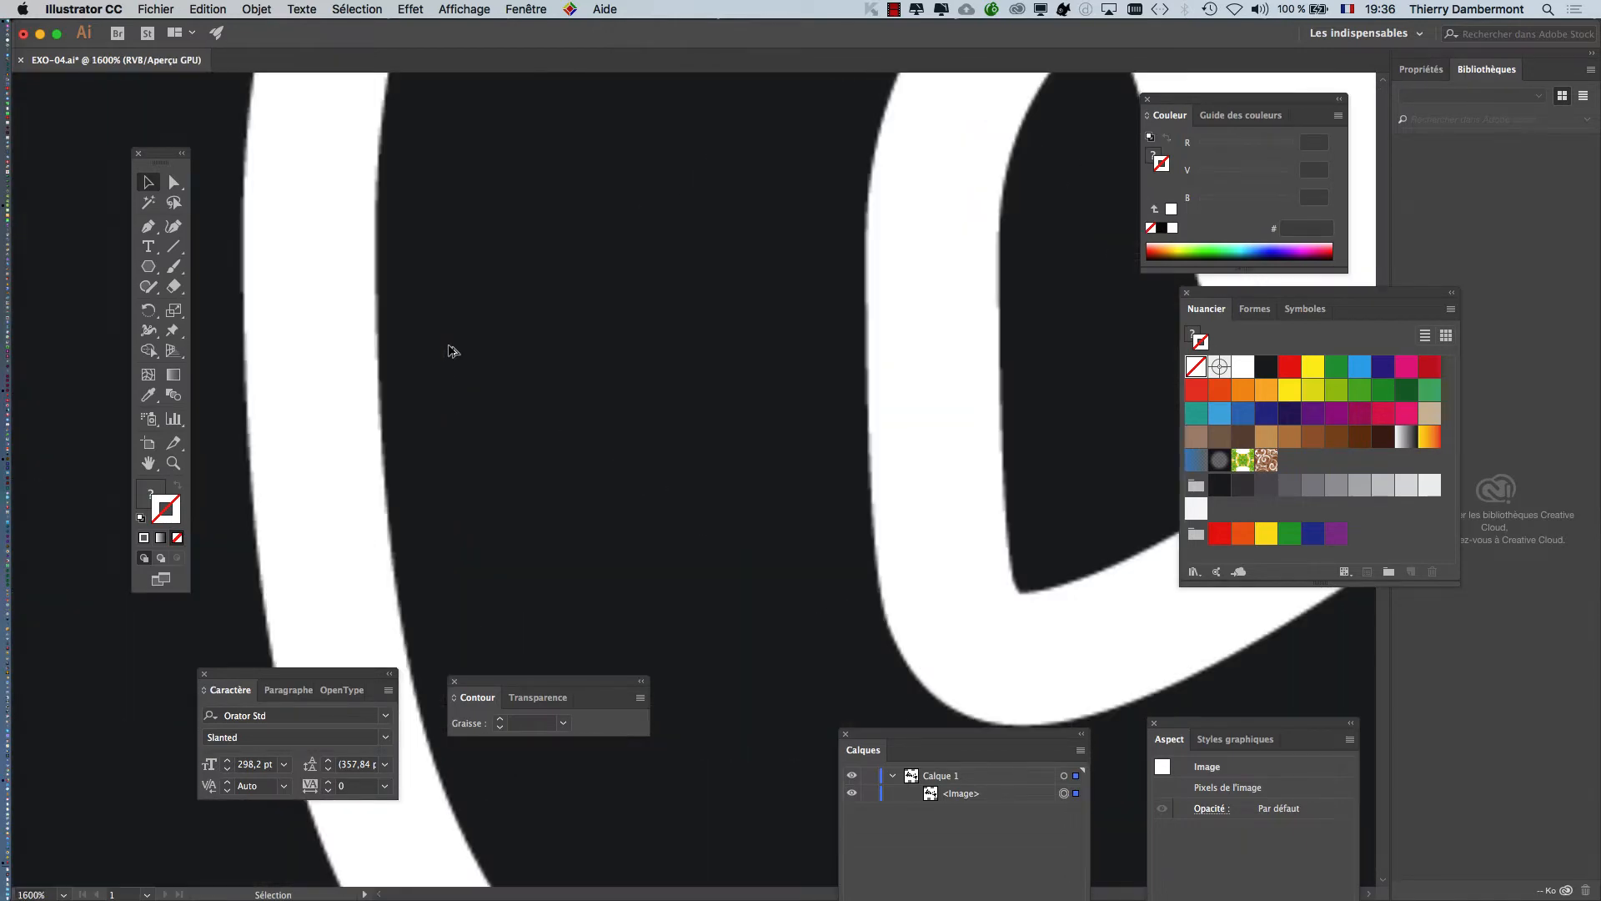
pyautogui.moveTo(437, 352); pyautogui.dragTo(930, 343)
pyautogui.scroll(6, 377, 362)
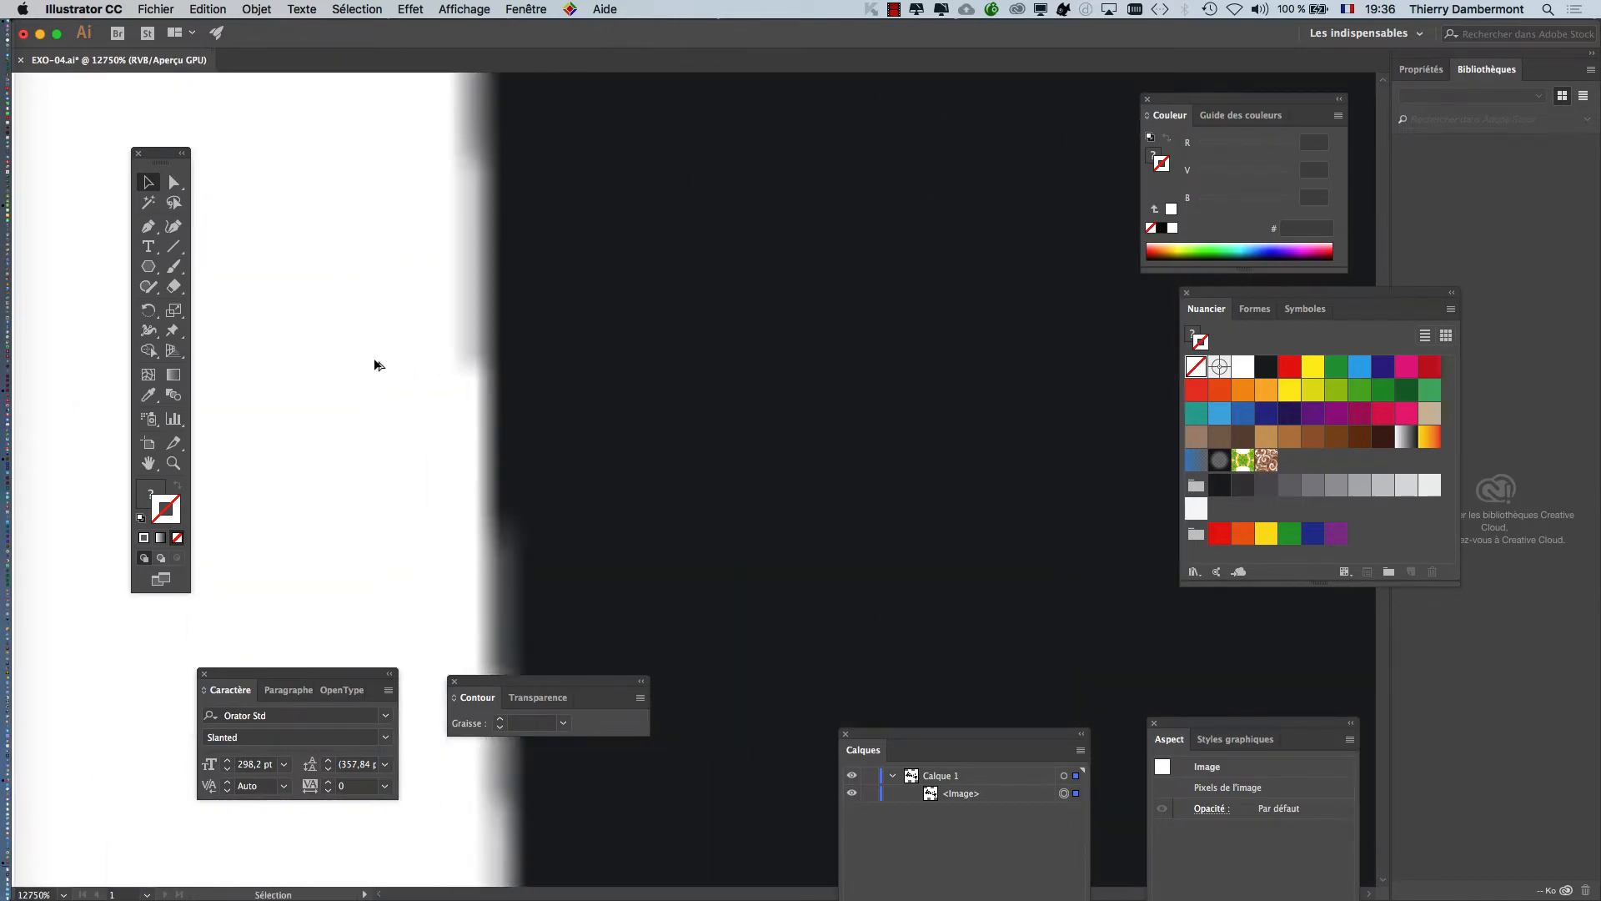
pyautogui.scroll(-2, 517, 376)
pyautogui.scroll(-10, 517, 376)
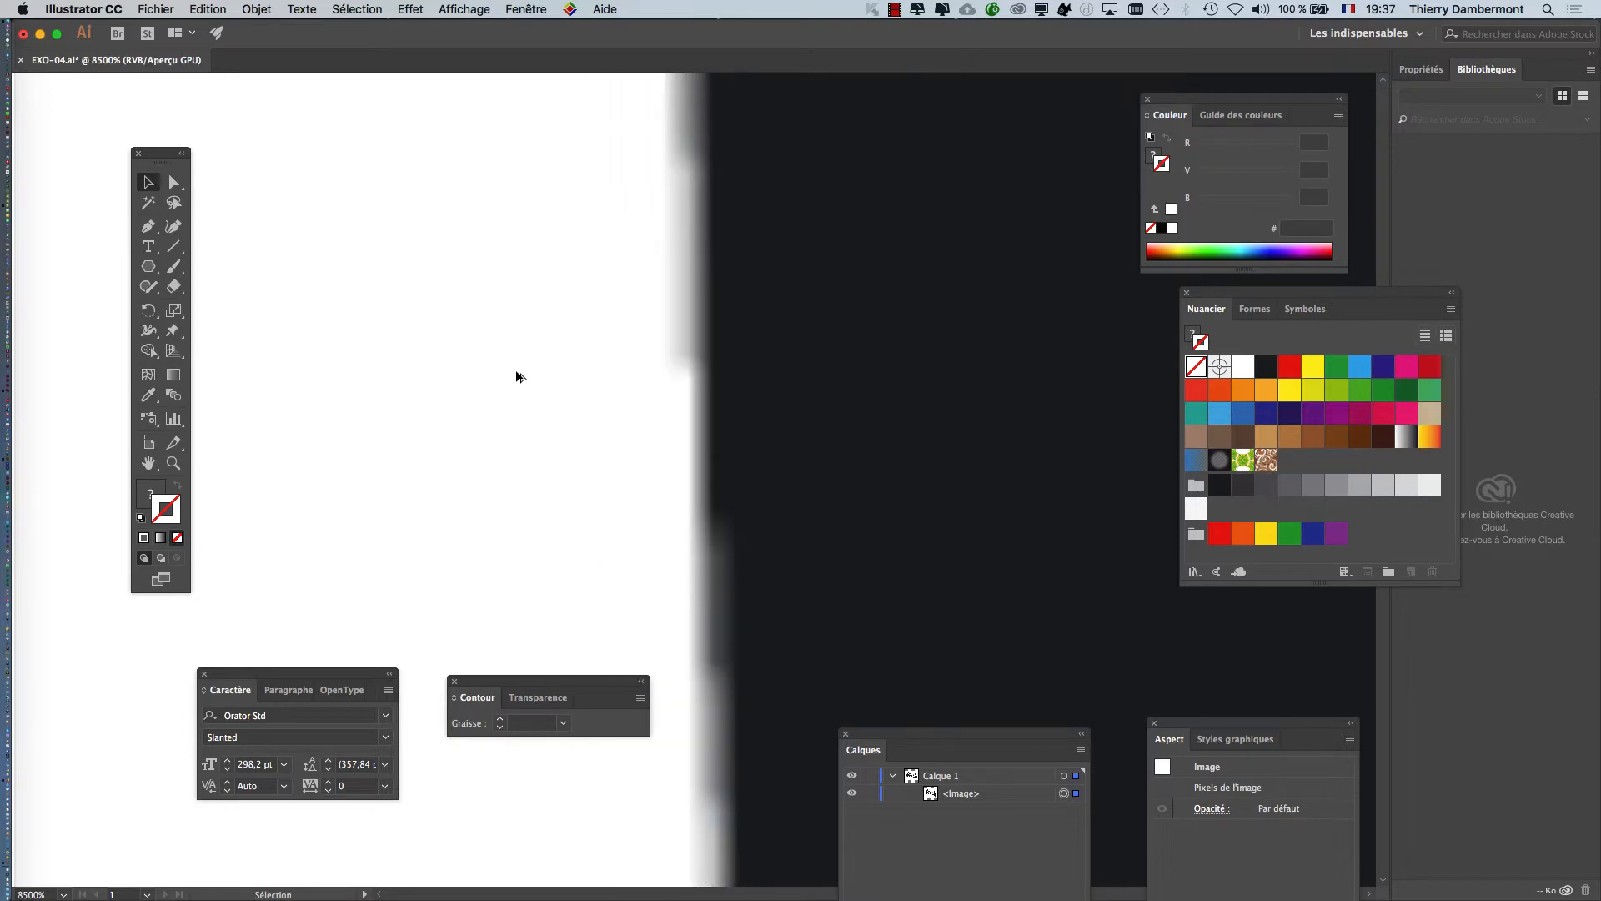
pyautogui.scroll(-15, 517, 378)
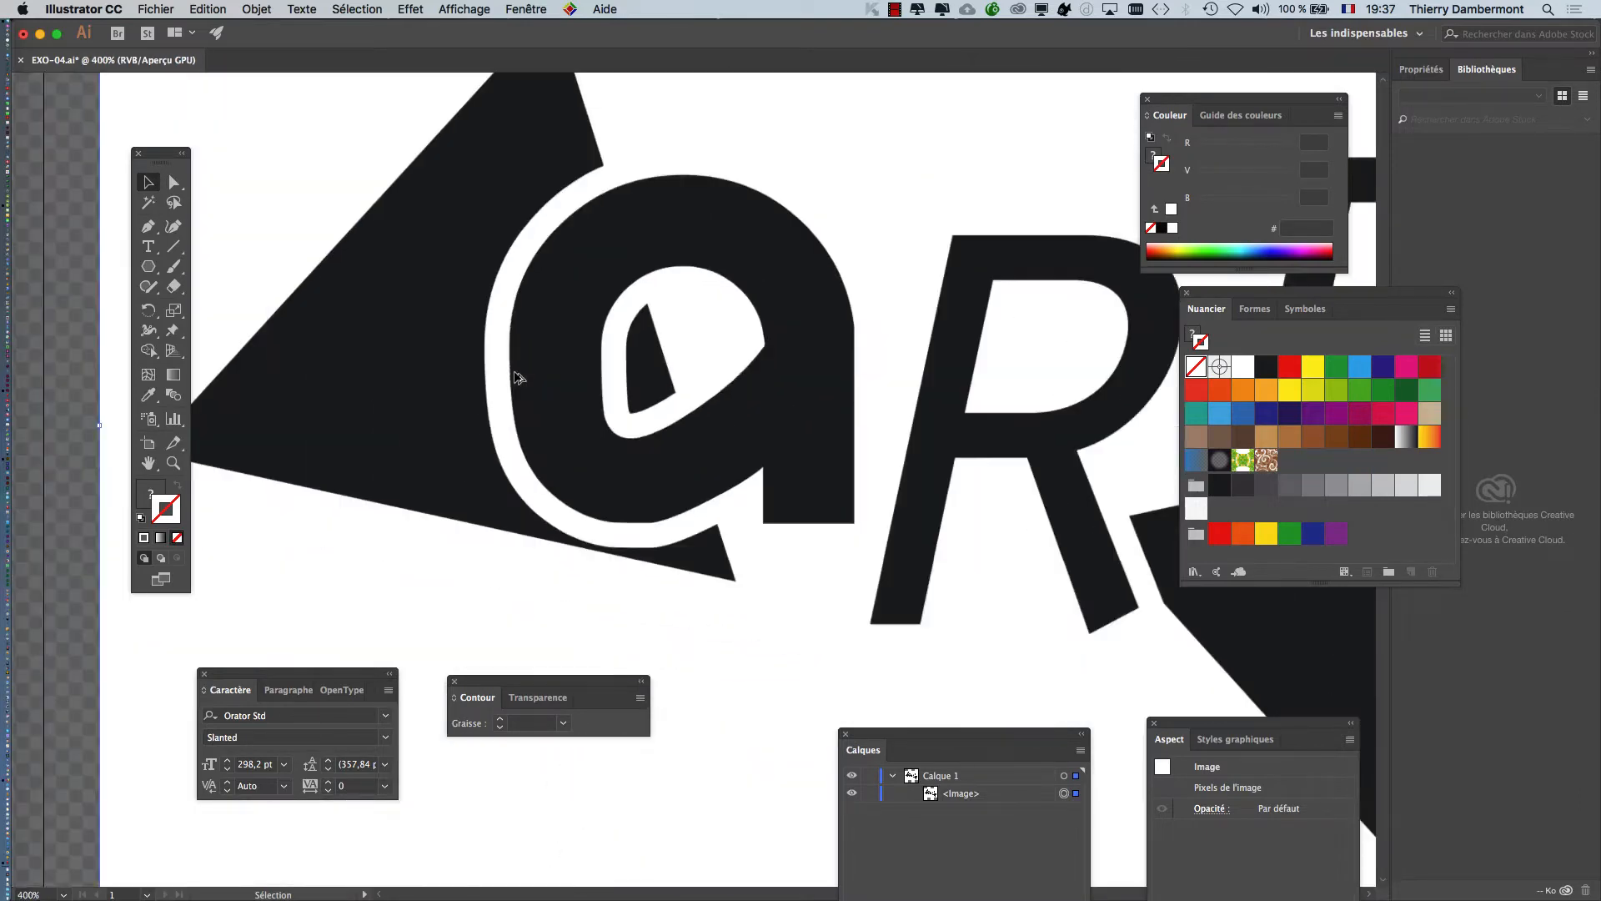
pyautogui.scroll(12, 764, 414)
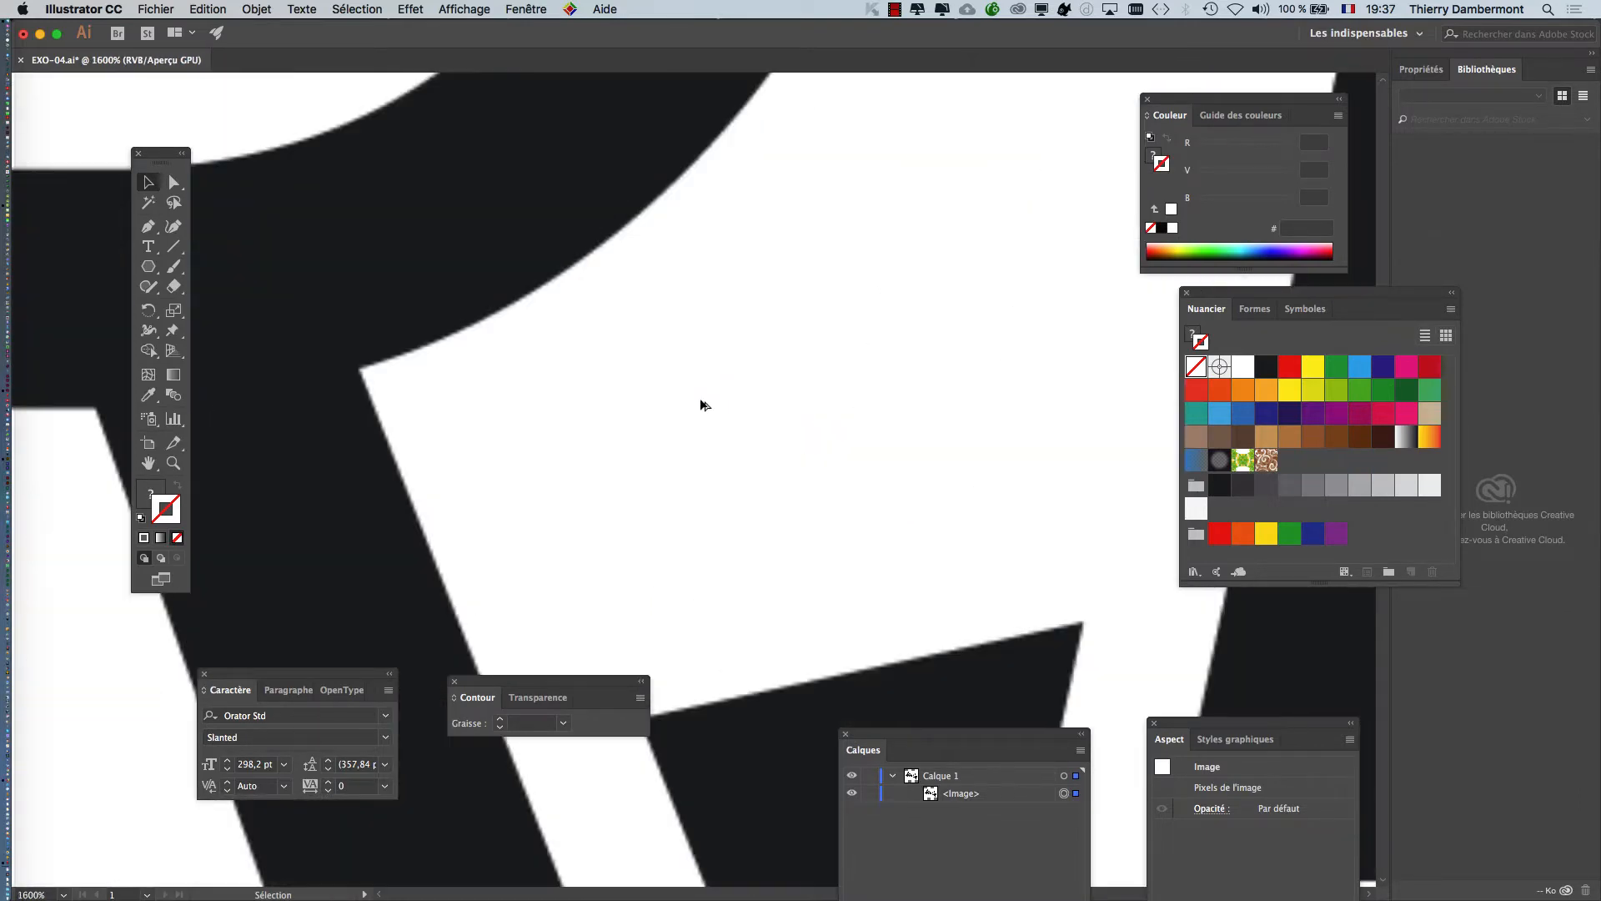
pyautogui.scroll(-6, 357, 345)
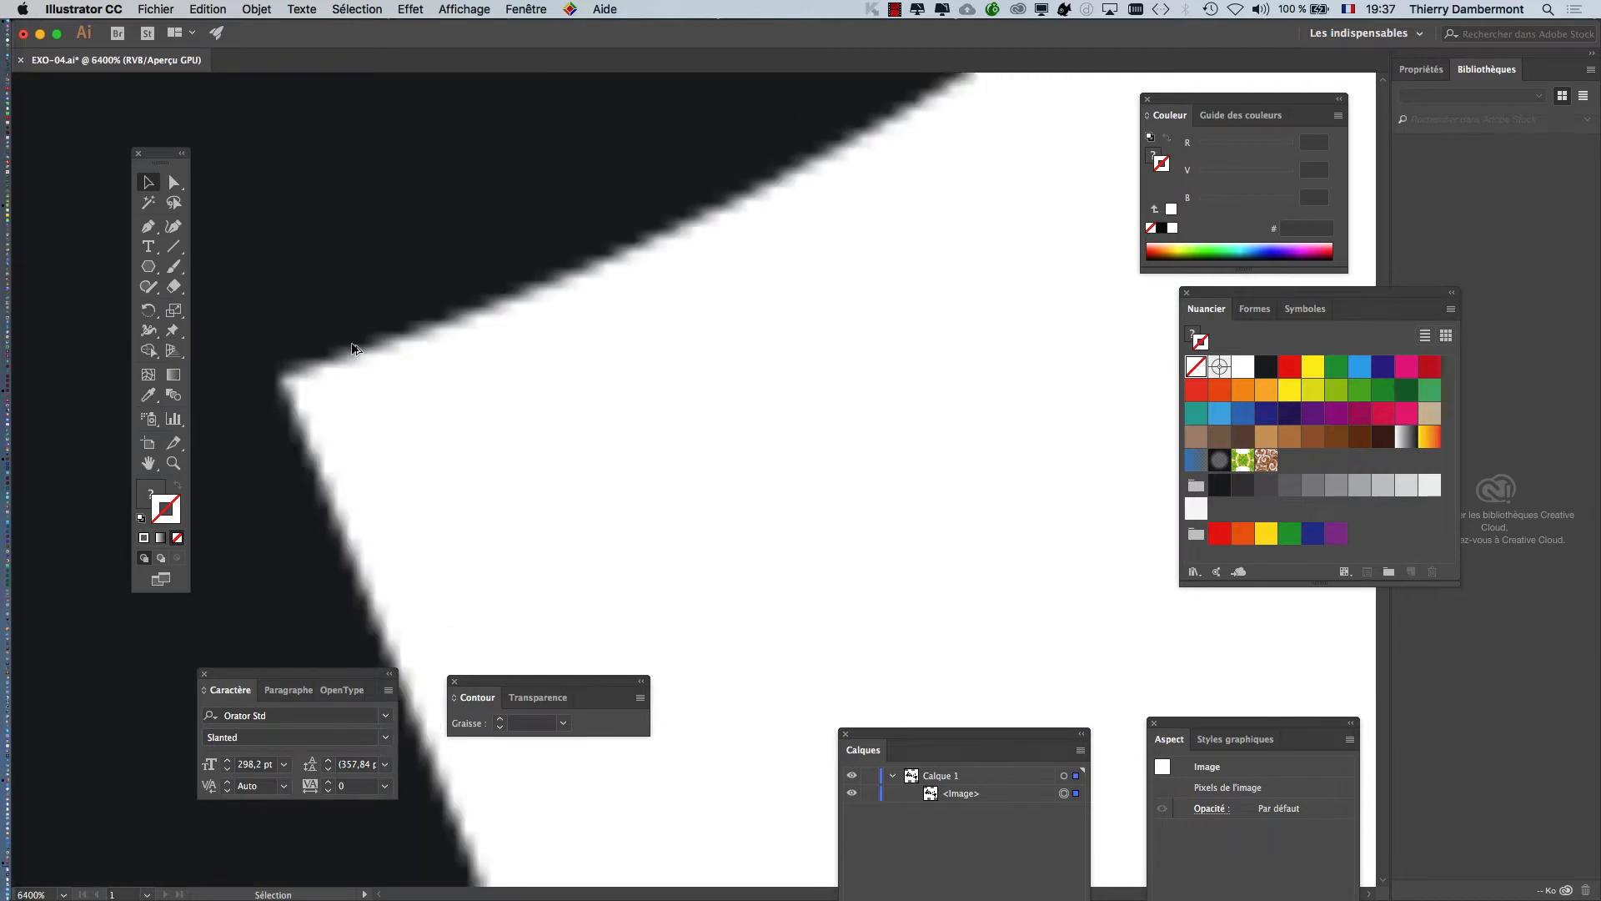
pyautogui.scroll(-6, 352, 348)
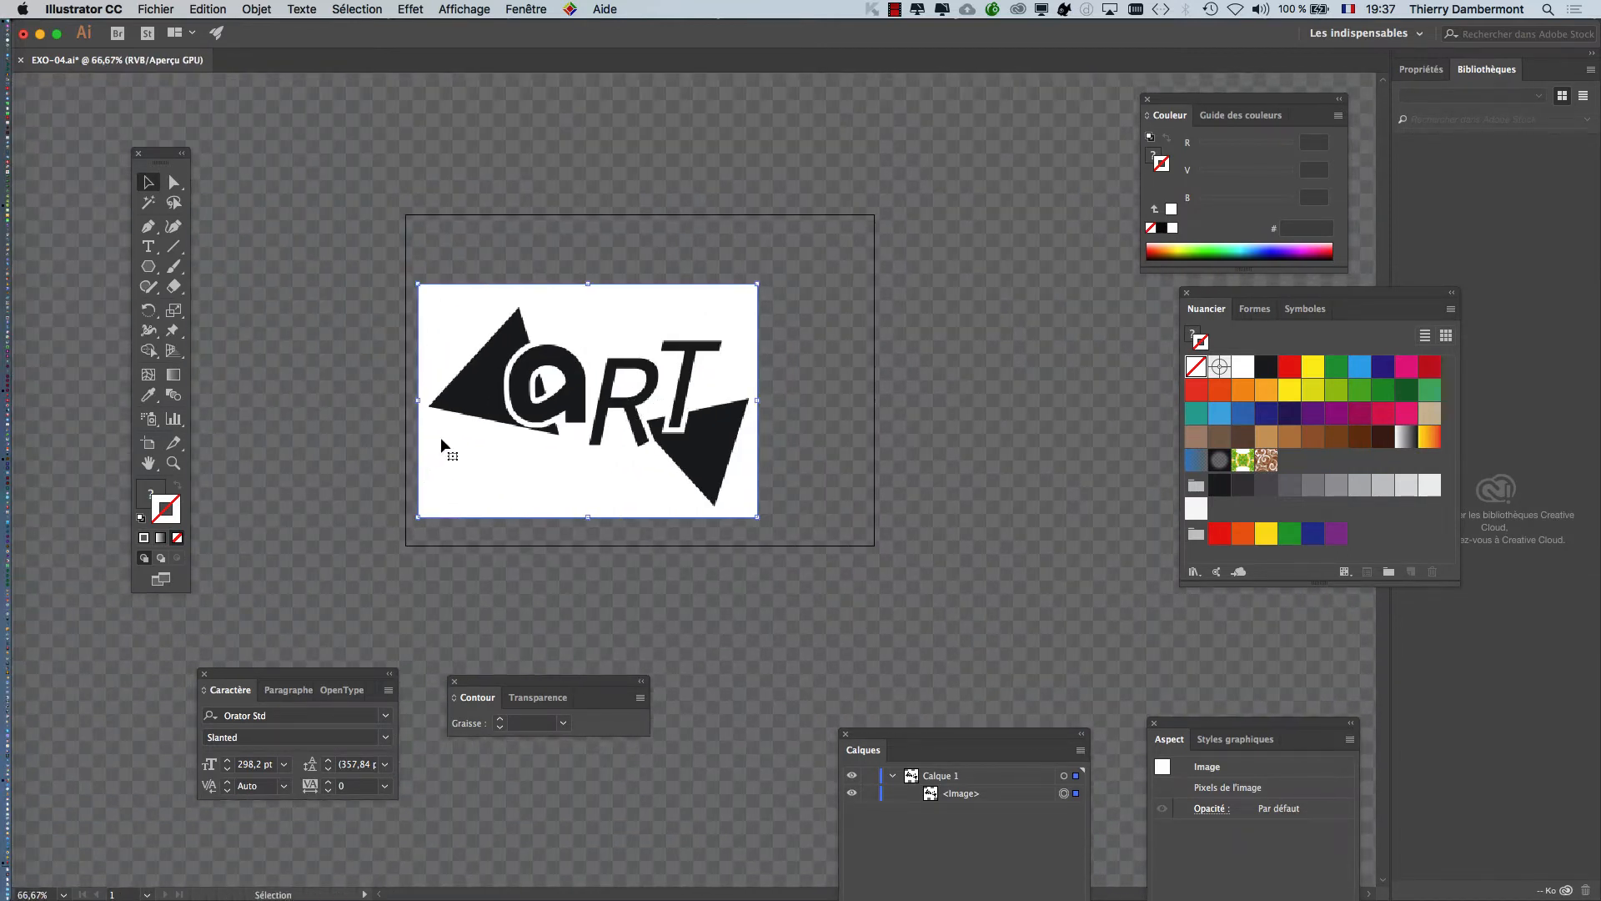
pyautogui.scroll(2, 440, 443)
pyautogui.hscroll(3, 466, 372)
pyautogui.scroll(2, 467, 372)
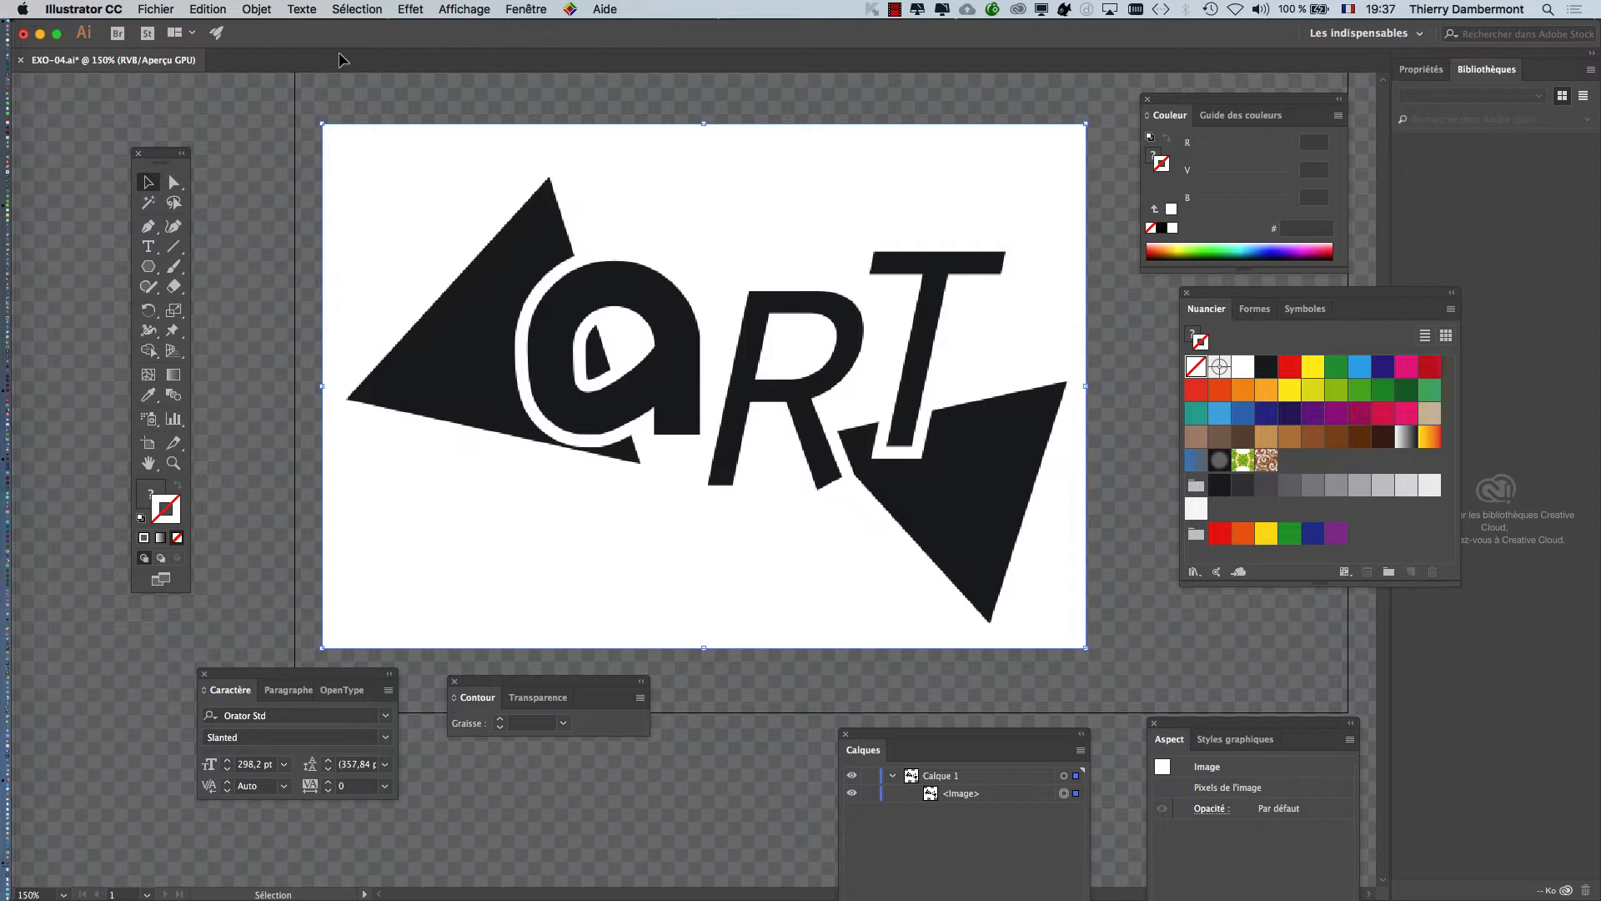
# Open the Vectorisation de l'image settings and trace the rasterized logo in Noir et blanc mode with the preview enabled.
pyautogui.click(303, 151)
pyautogui.click(377, 242)
pyautogui.click(528, 9)
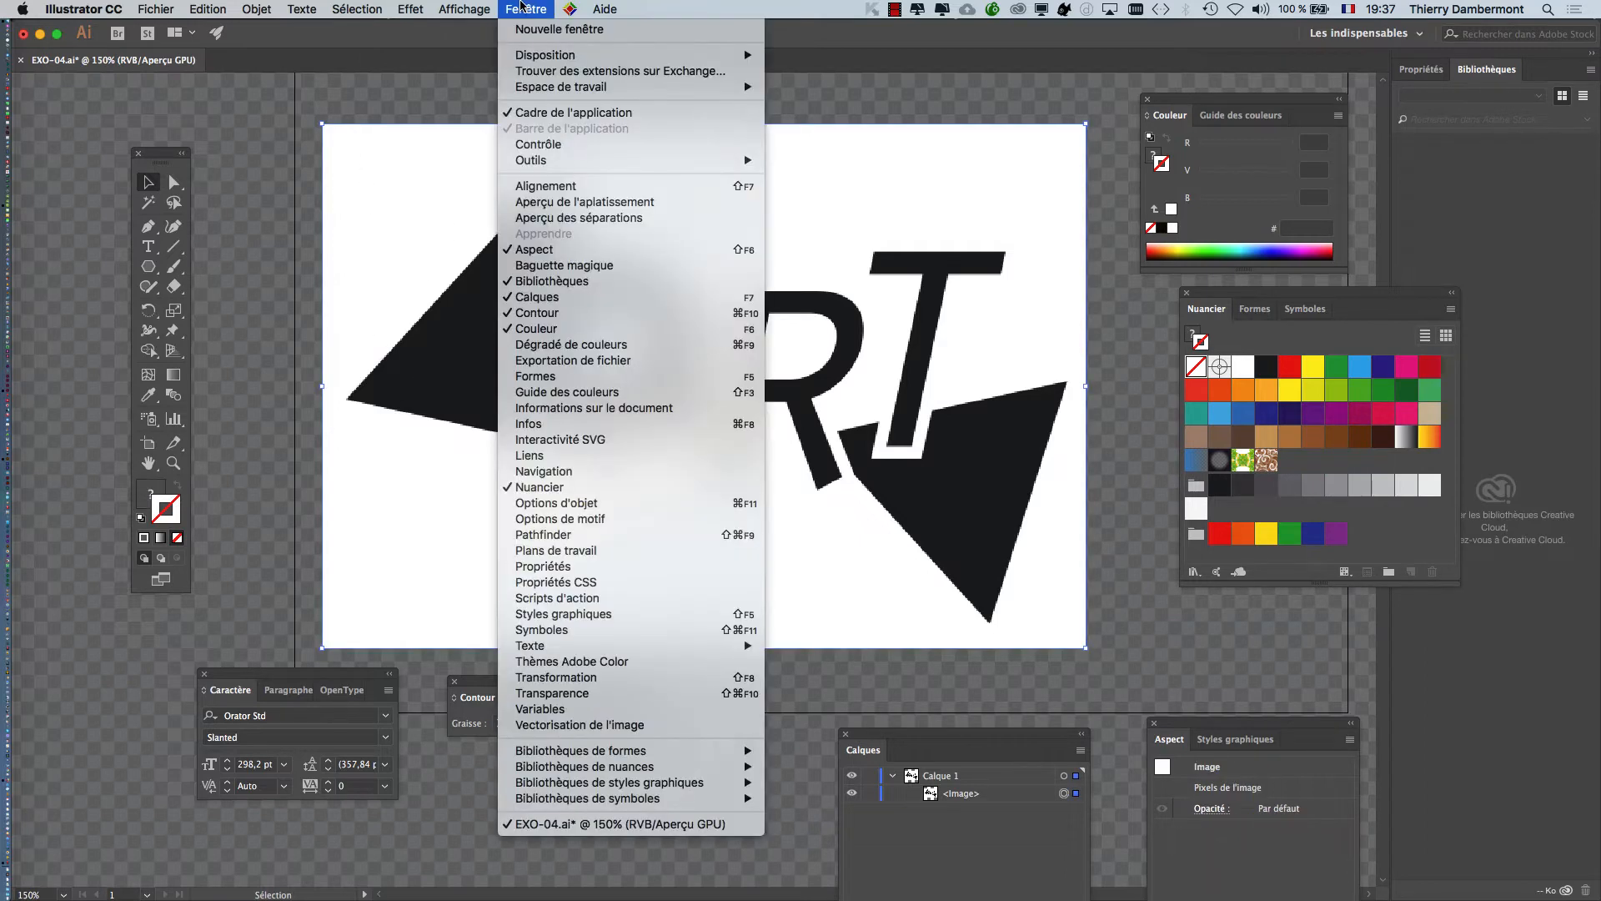
pyautogui.click(733, 726)
pyautogui.moveTo(417, 412); pyautogui.dragTo(1072, 83)
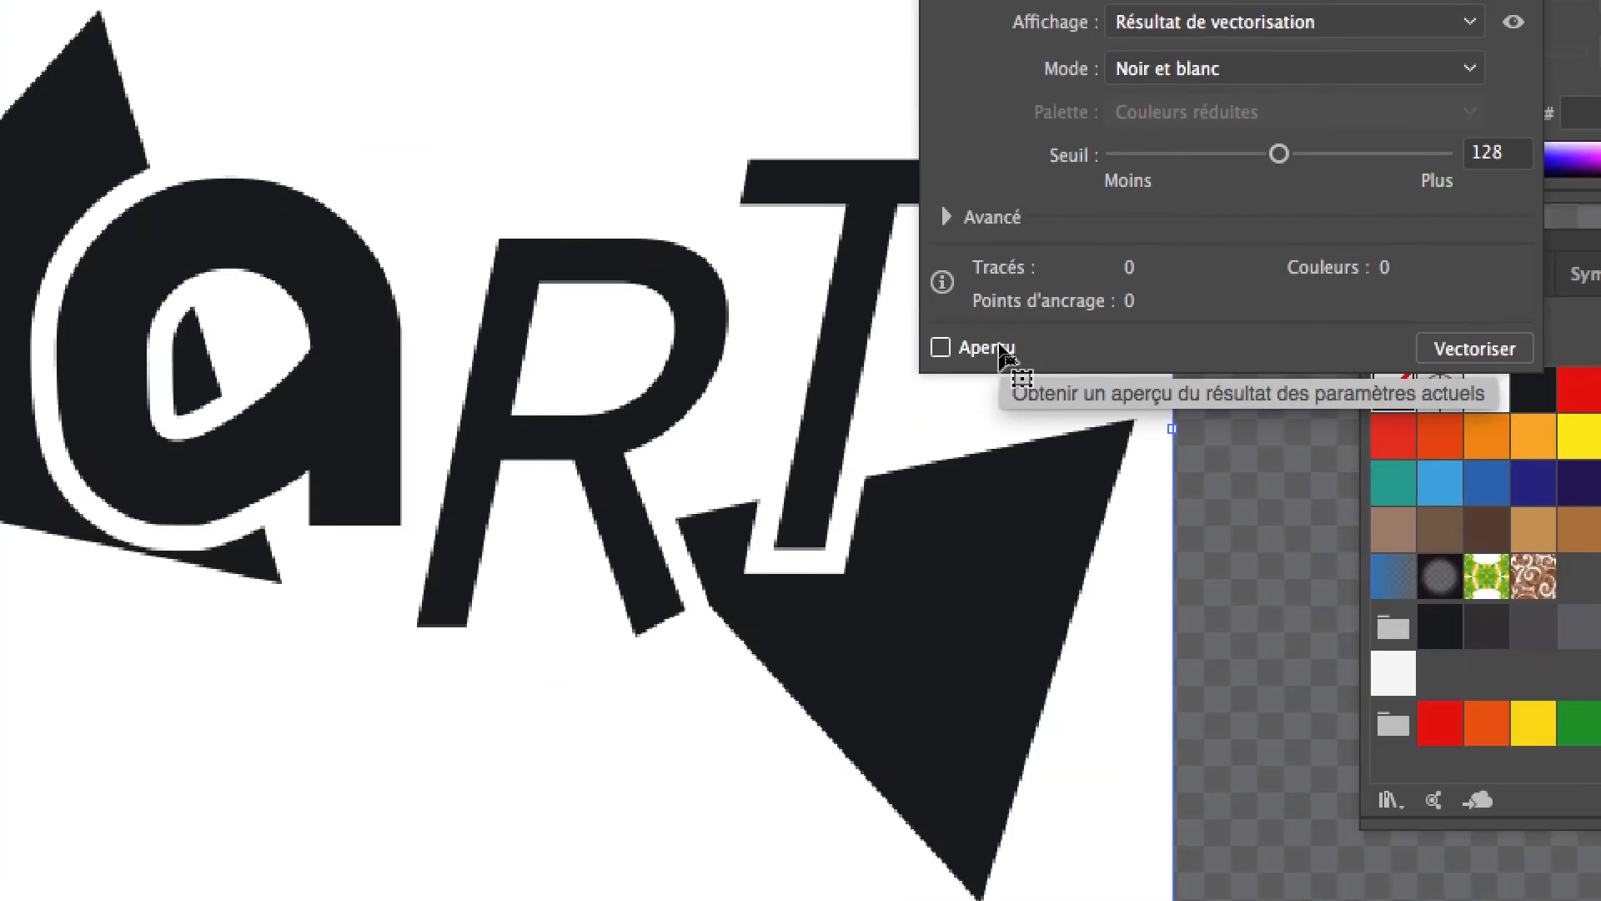
pyautogui.click(1001, 347)
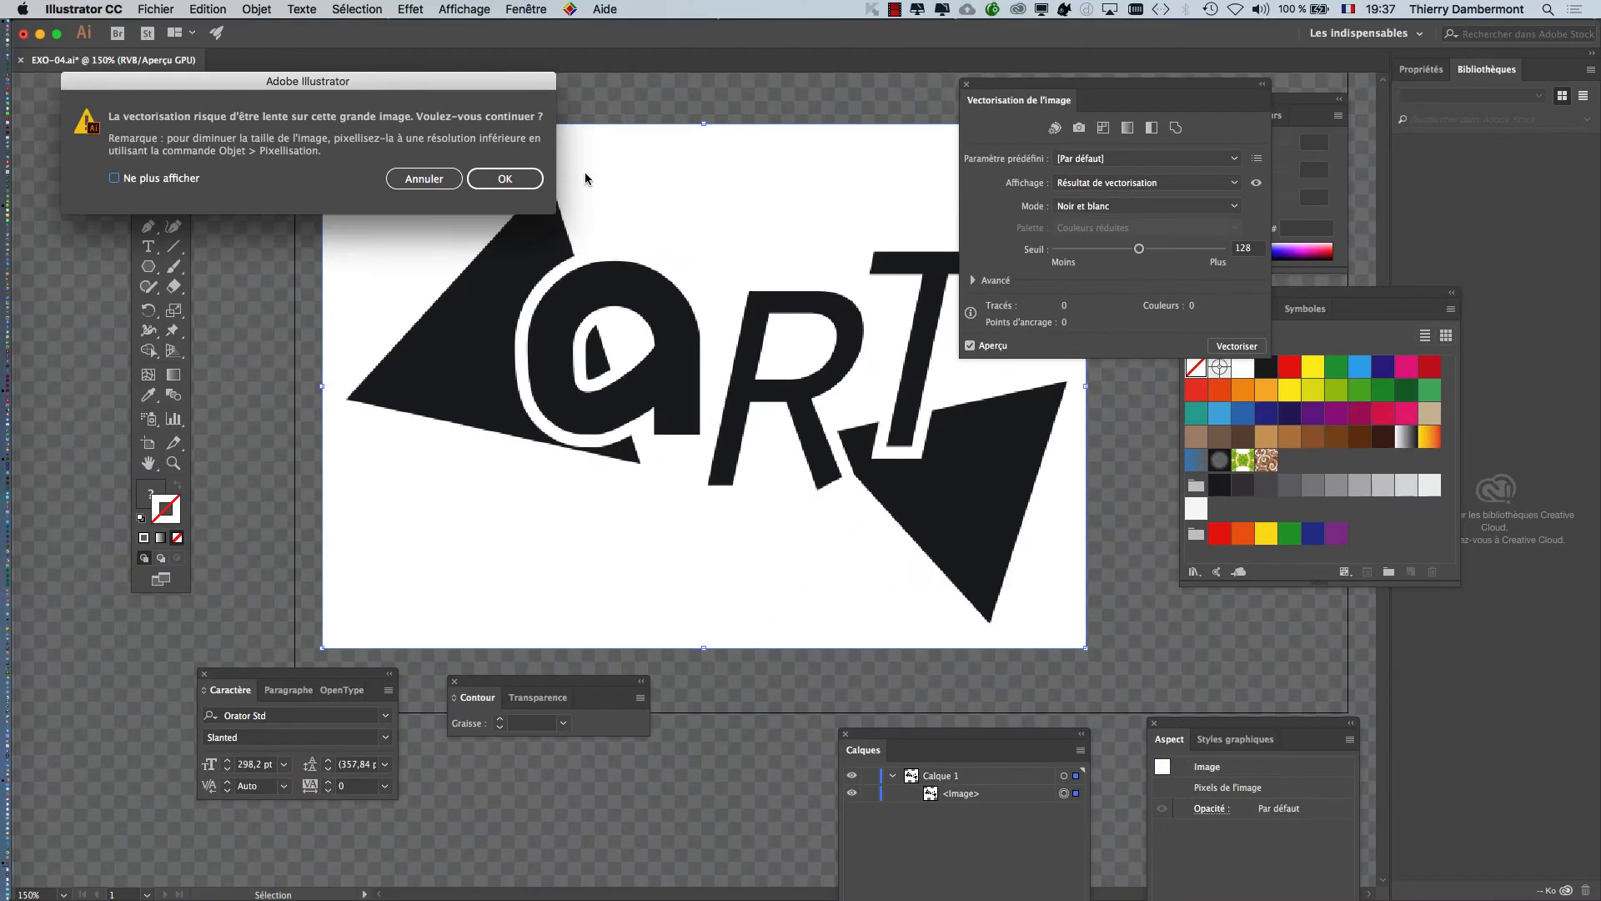
pyautogui.press('Return')
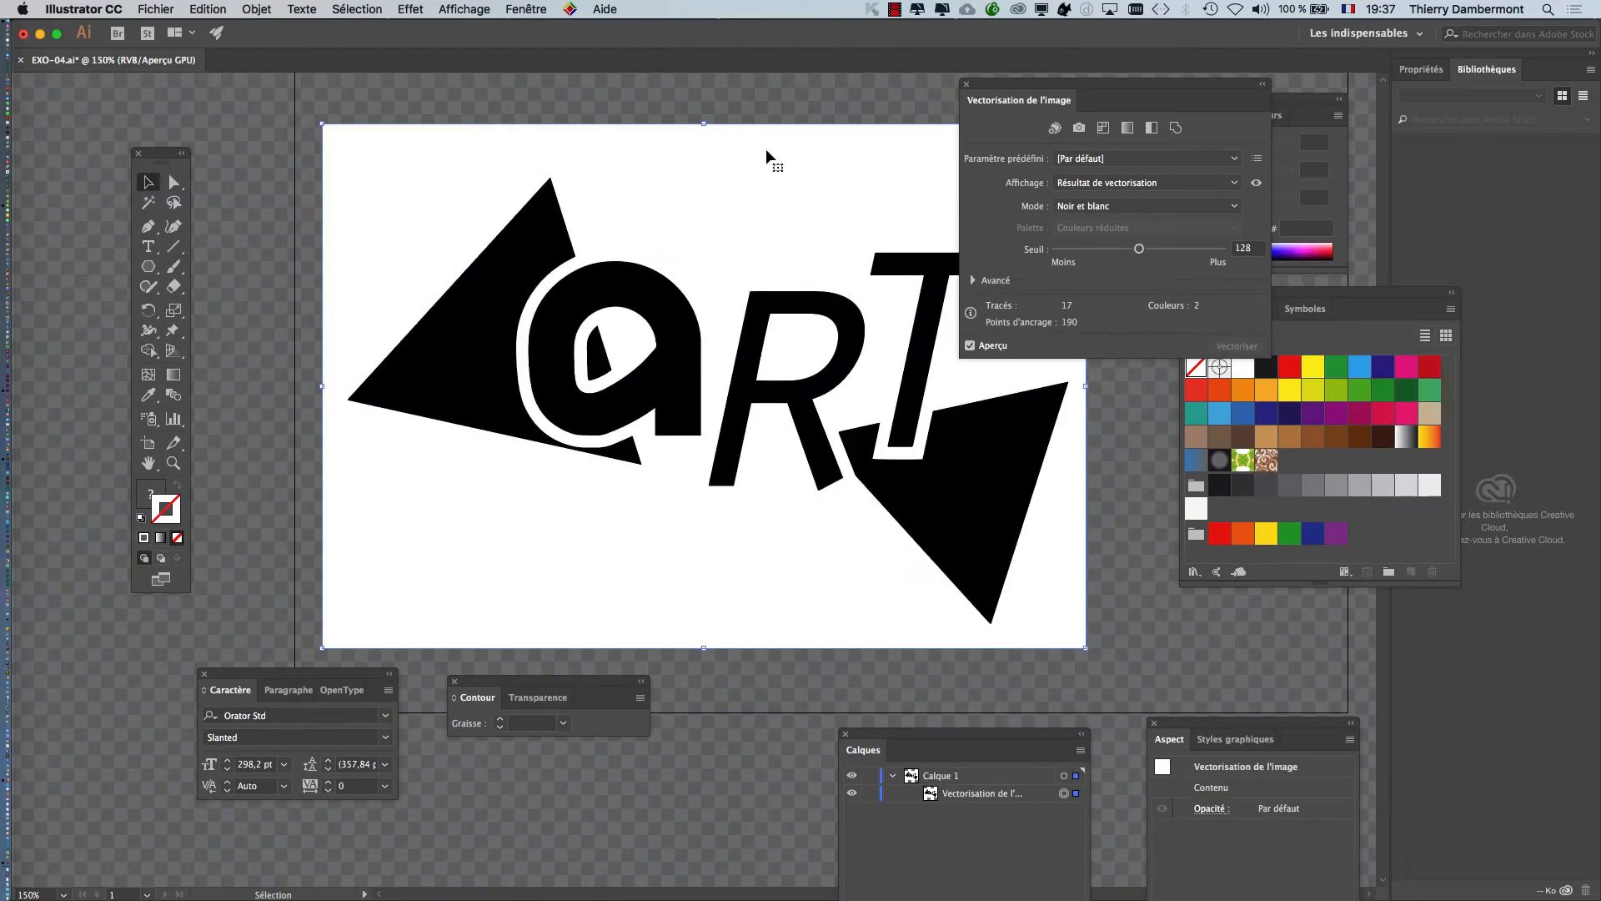
# Expand the advanced tracing options and enable Ignorer le blanc to drop the white areas from the traced logo.
pyautogui.moveTo(1061, 85); pyautogui.dragTo(1106, 305)
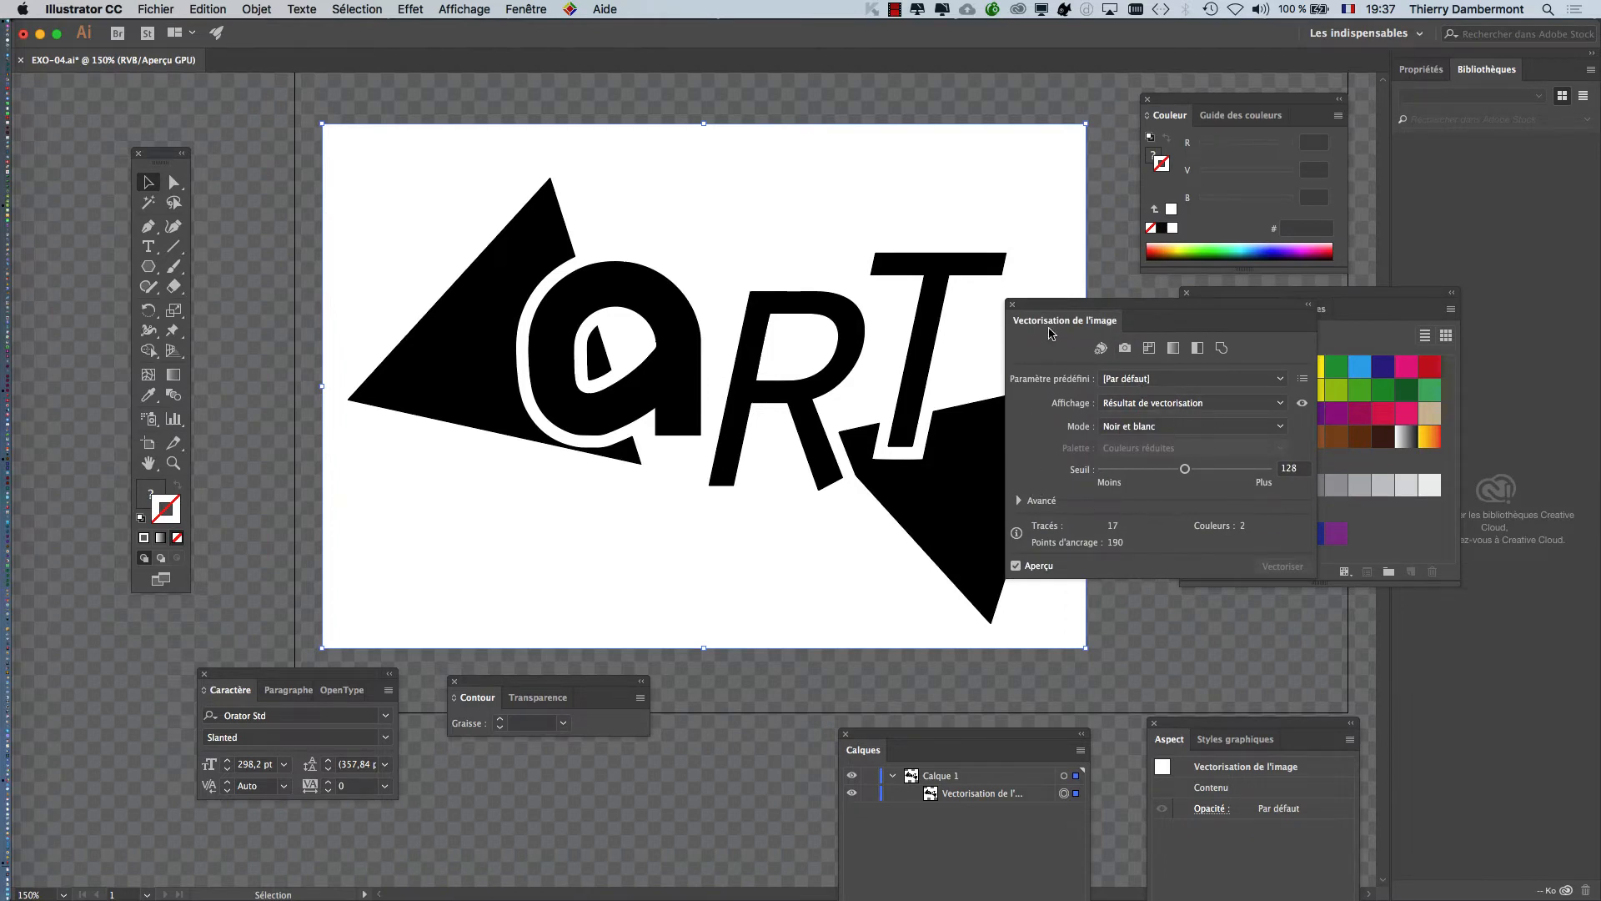
pyautogui.moveTo(1044, 308); pyautogui.dragTo(1016, 103)
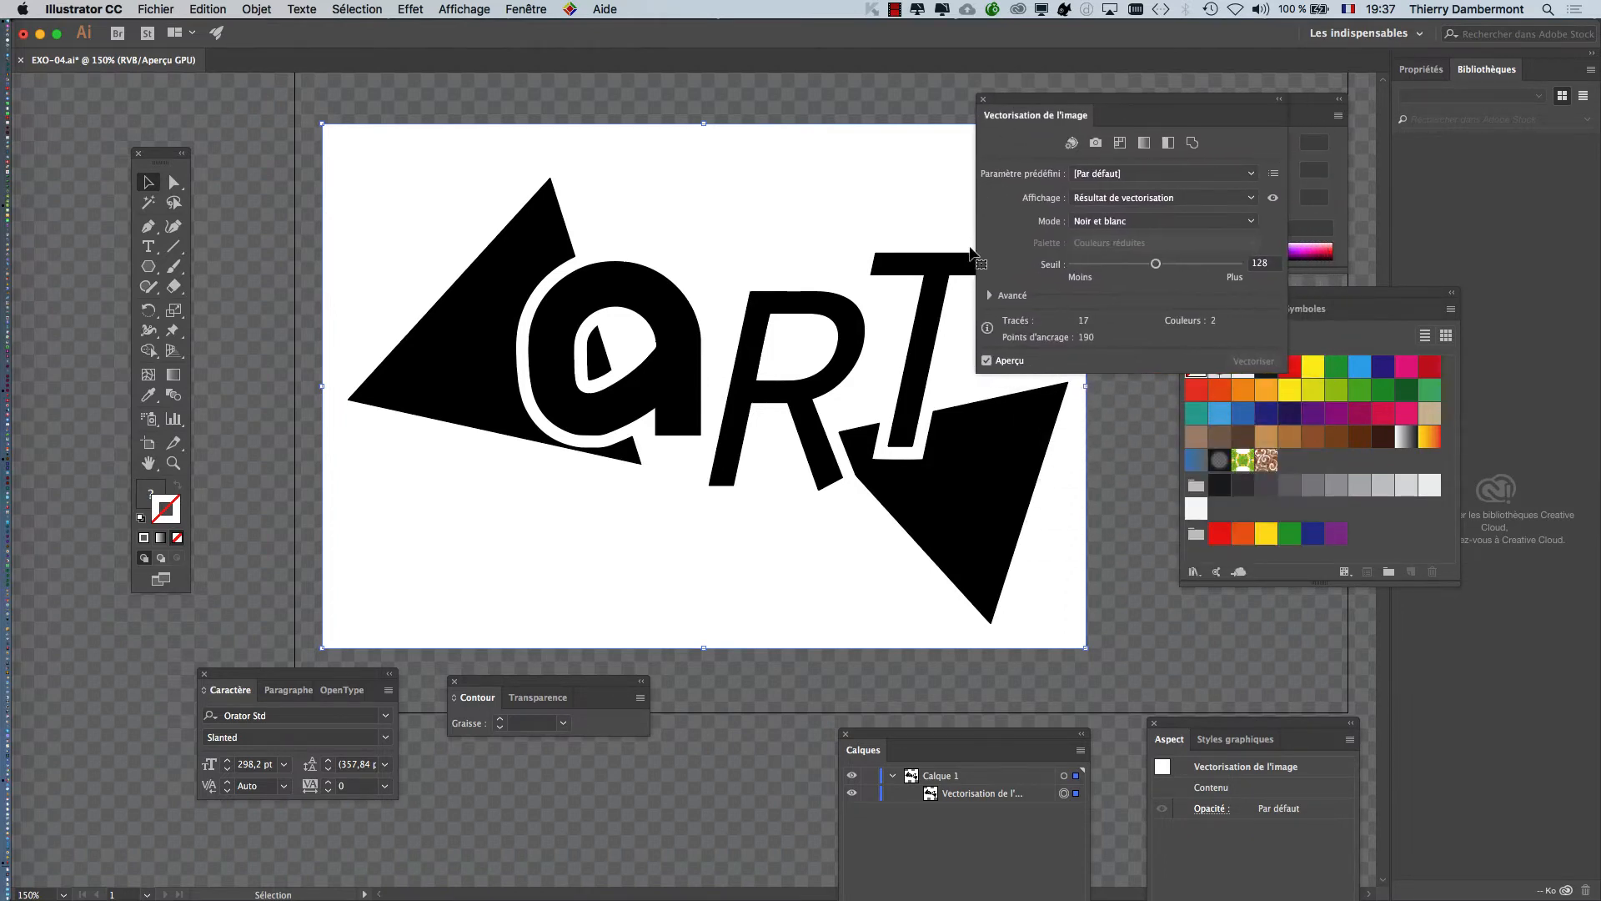
pyautogui.click(987, 295)
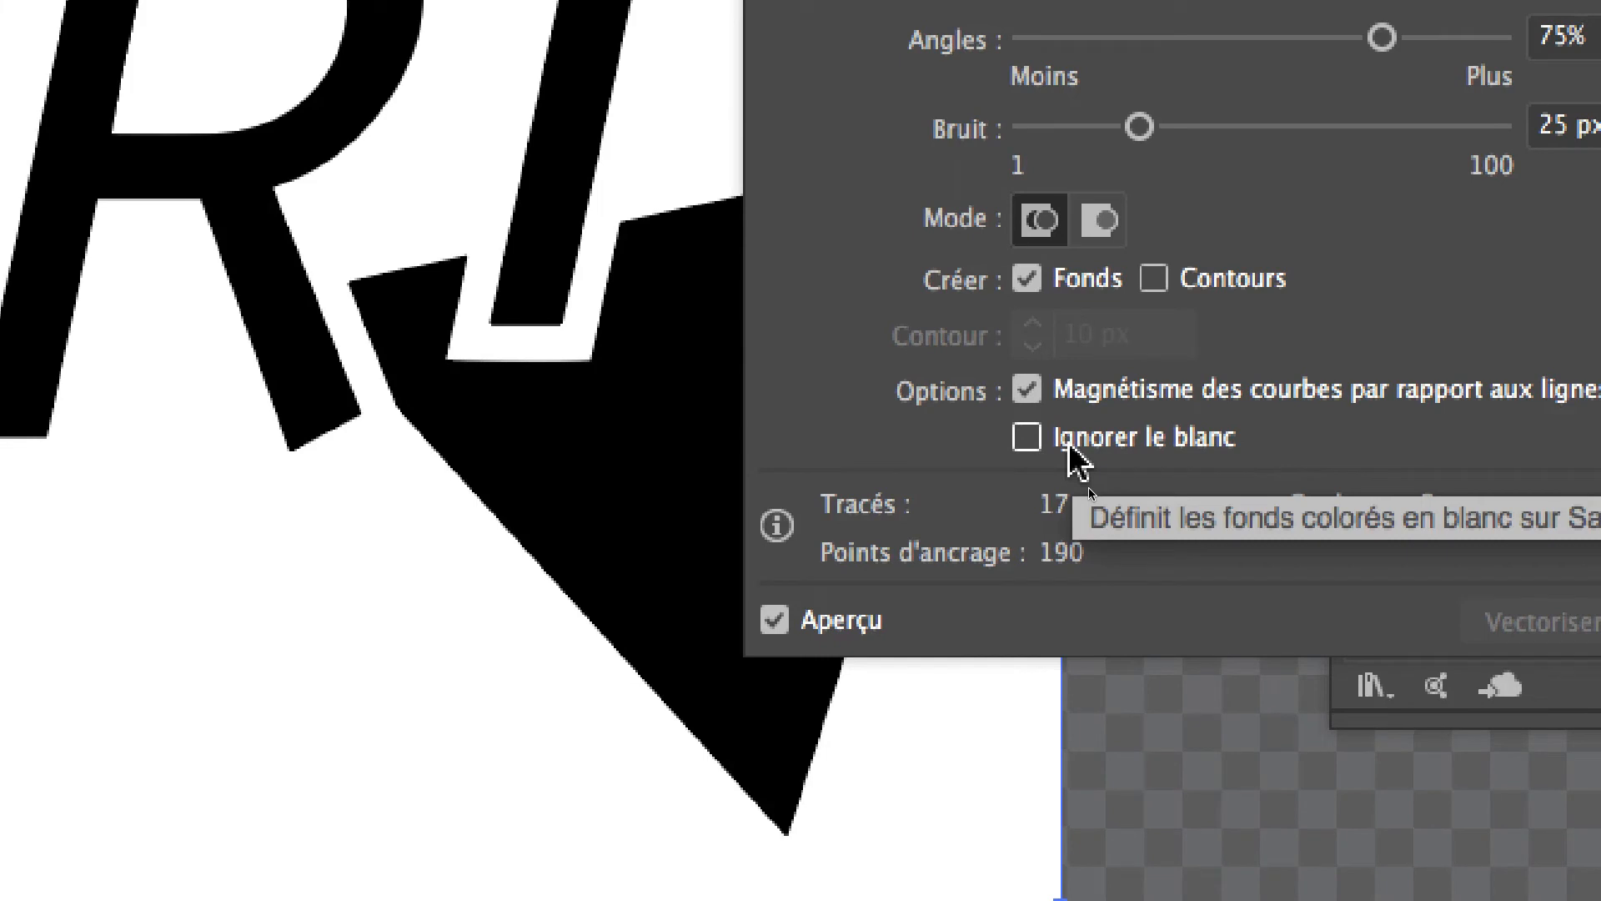
pyautogui.click(1069, 440)
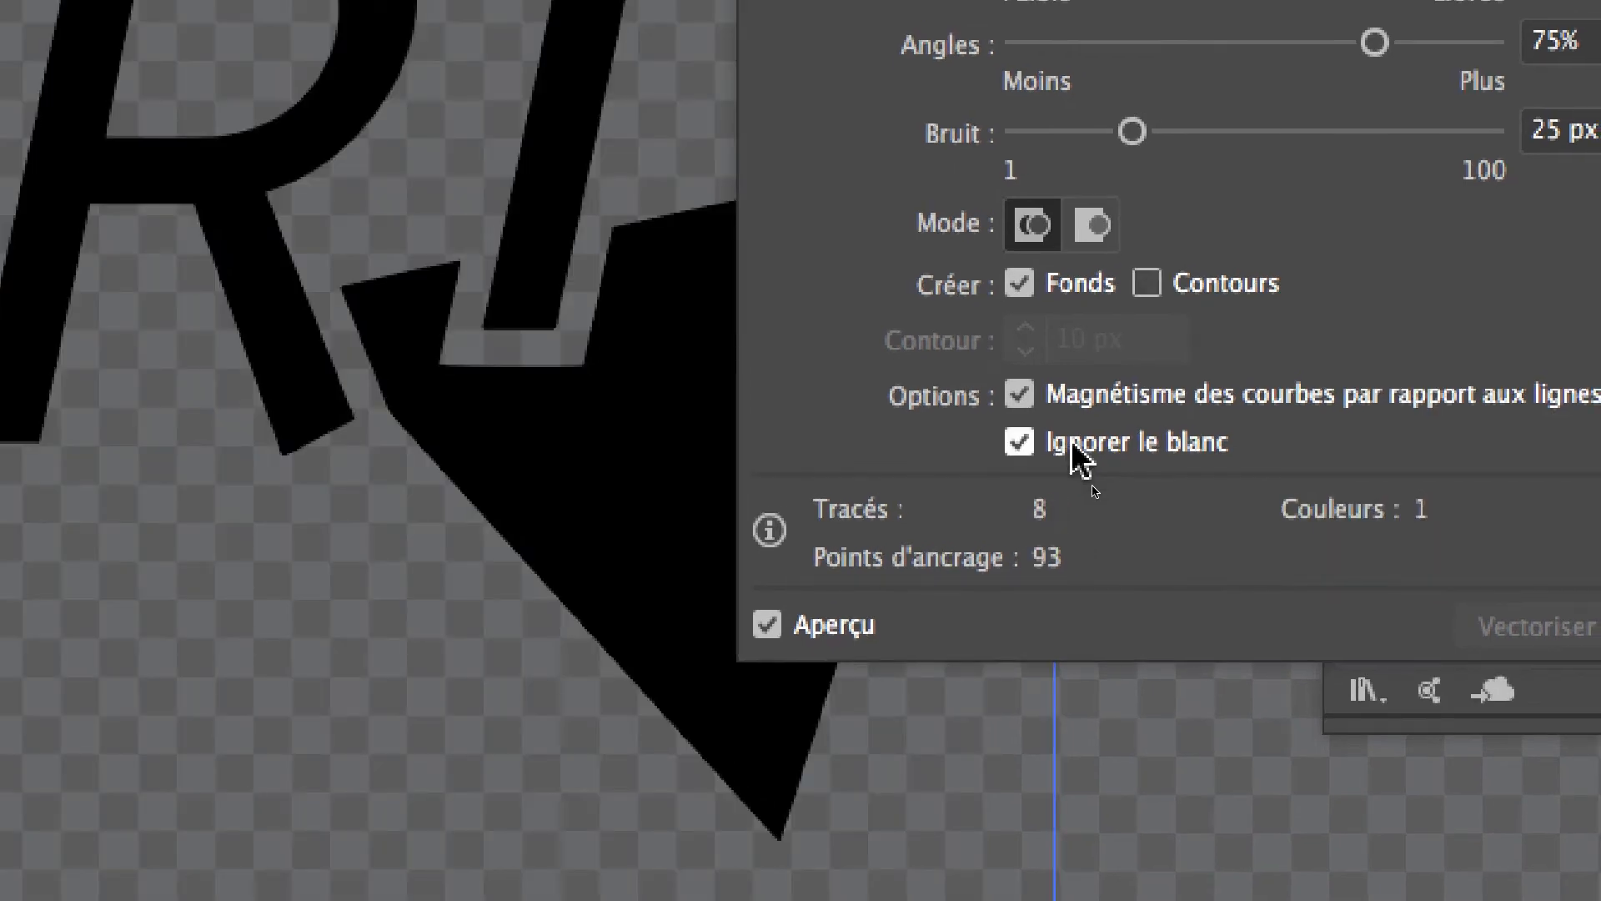
pyautogui.click(1075, 454)
pyautogui.click(1073, 446)
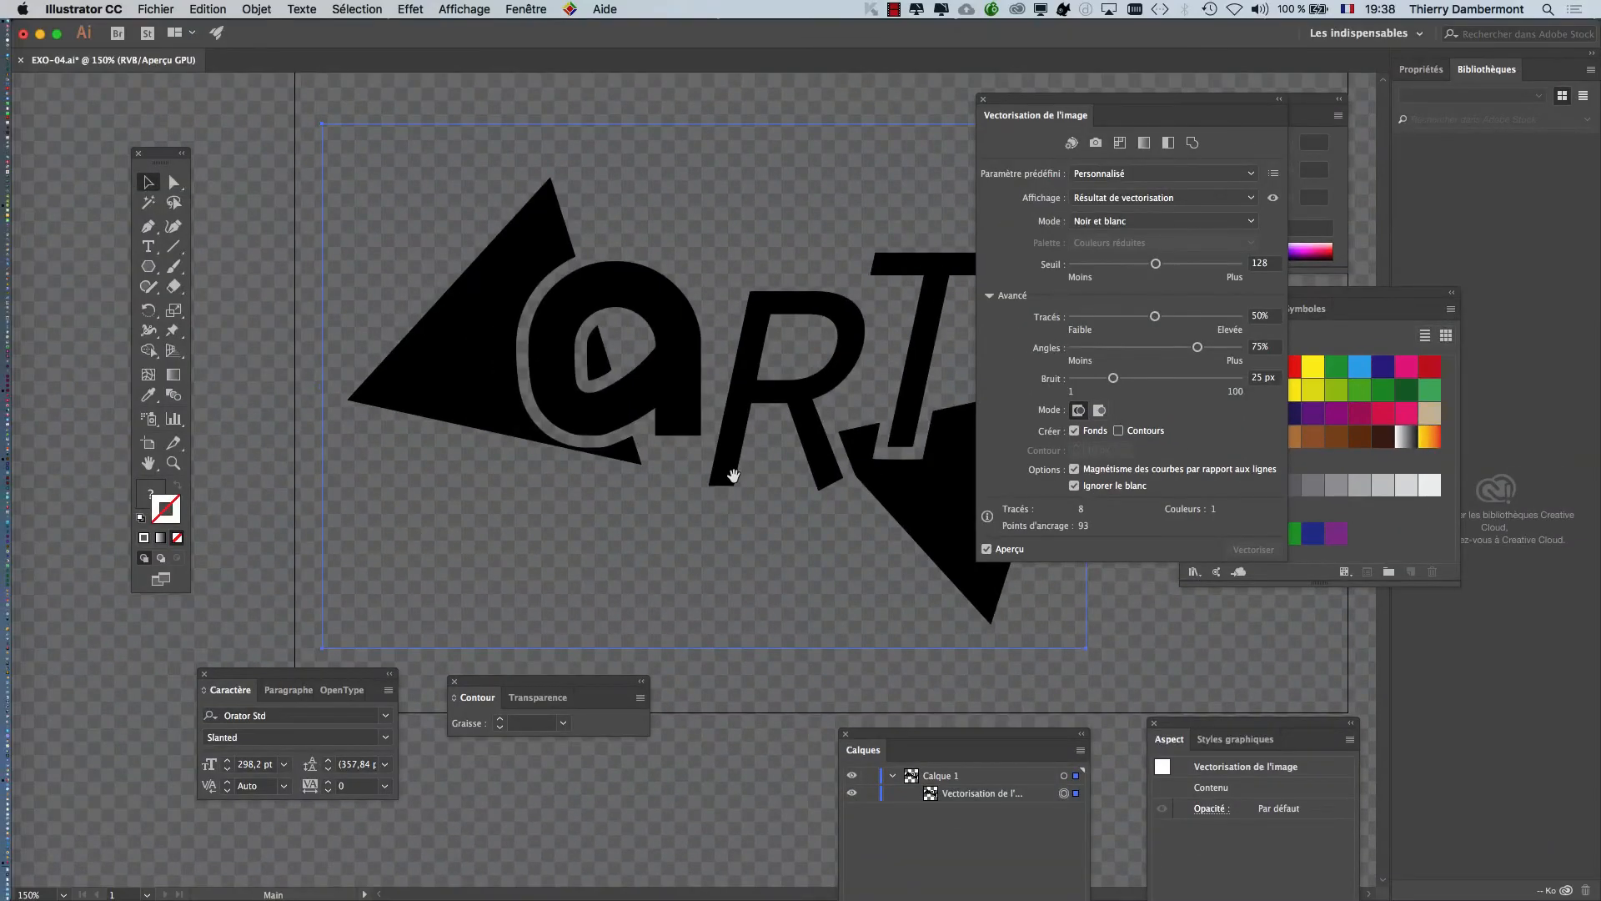
# Deselect the traced logo and save the EXO-04.ai document.
pyautogui.hscroll(5, 561, 457)
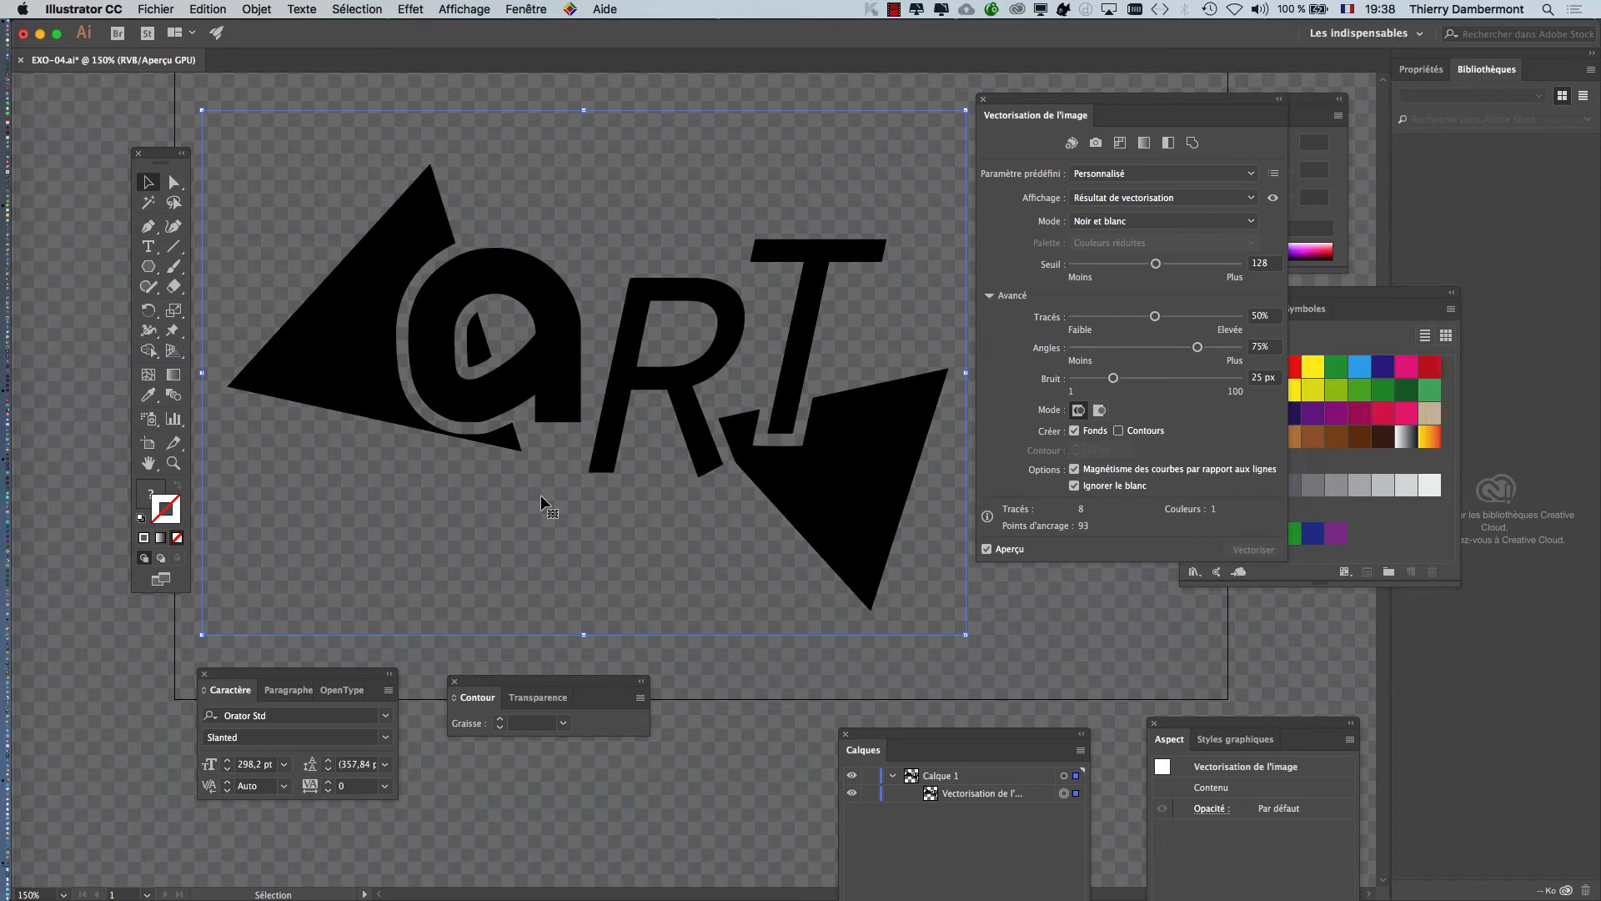
pyautogui.press('super')
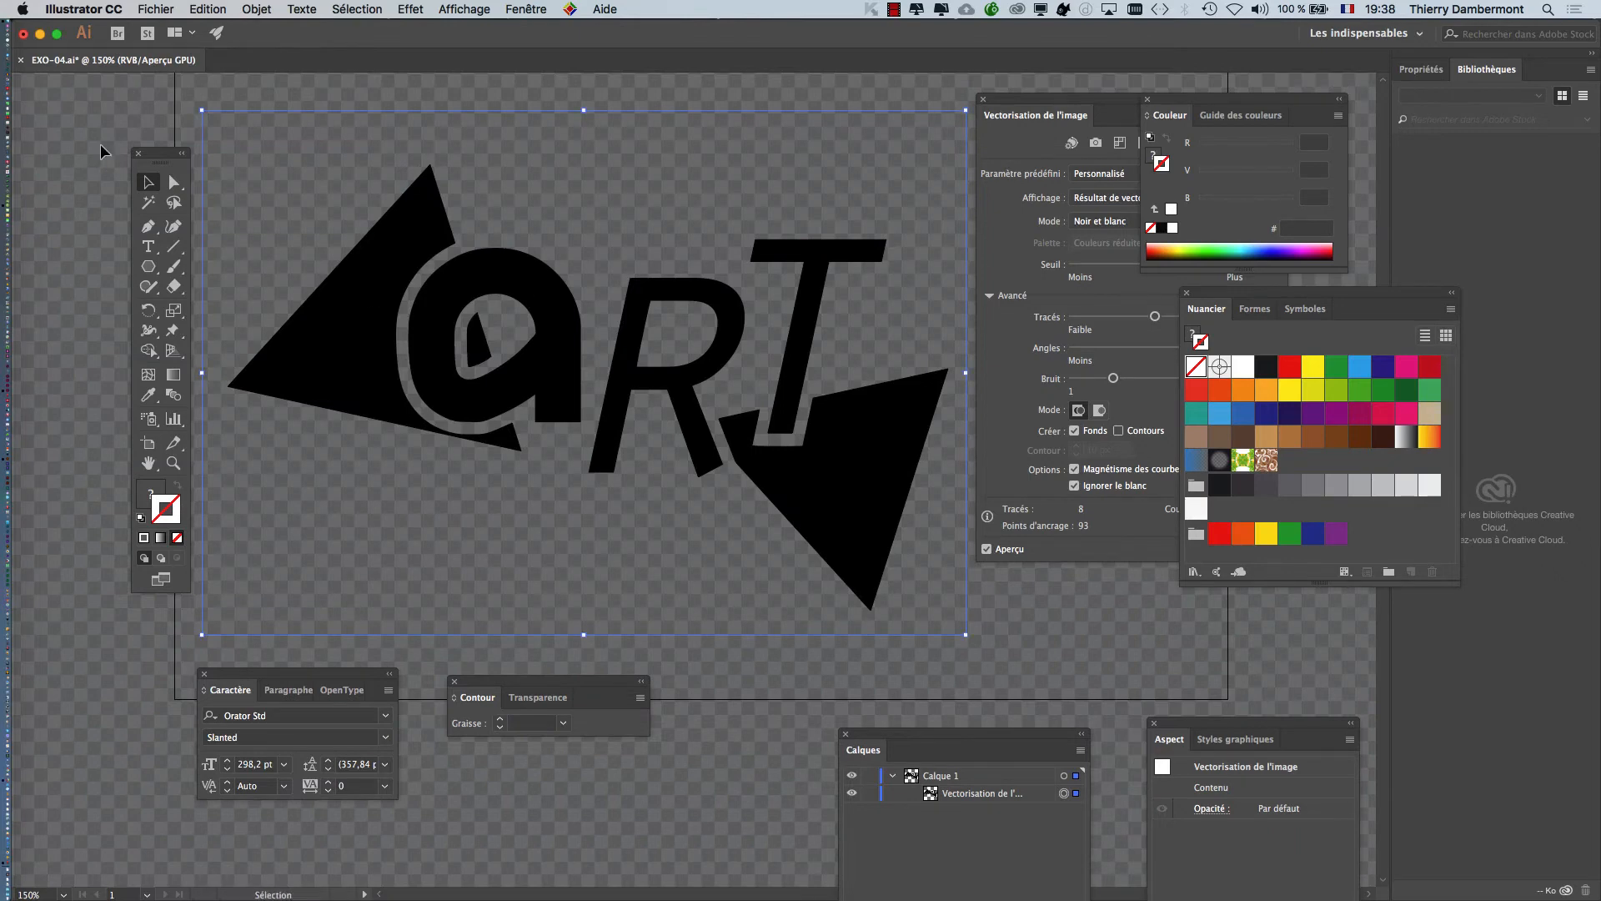
pyautogui.click(87, 126)
pyautogui.click(155, 10)
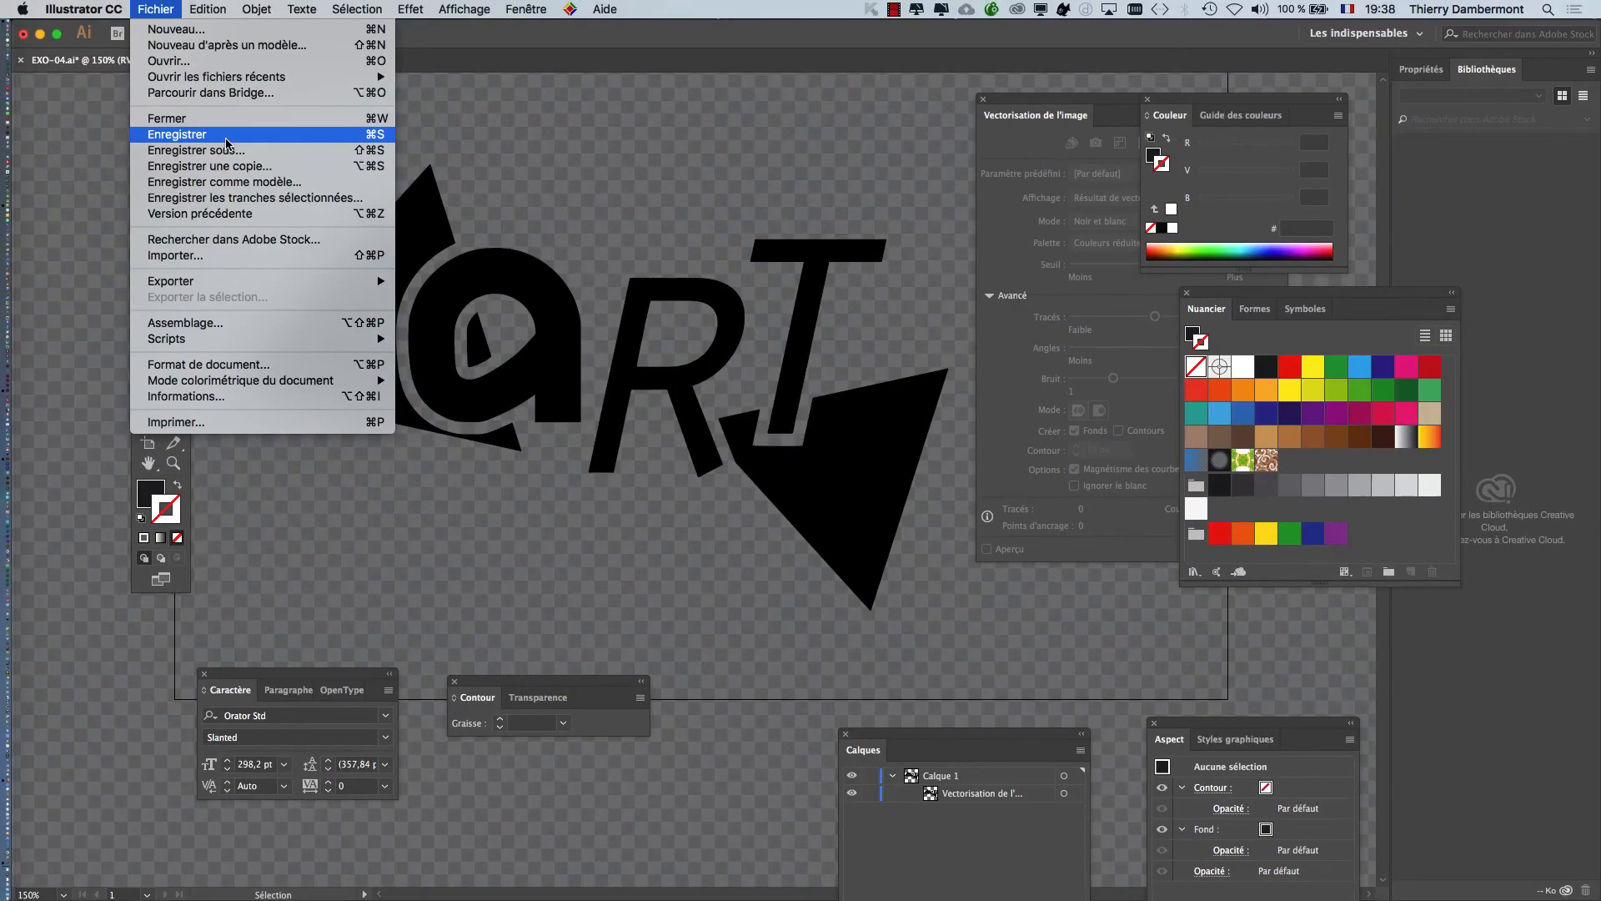
pyautogui.click(227, 134)
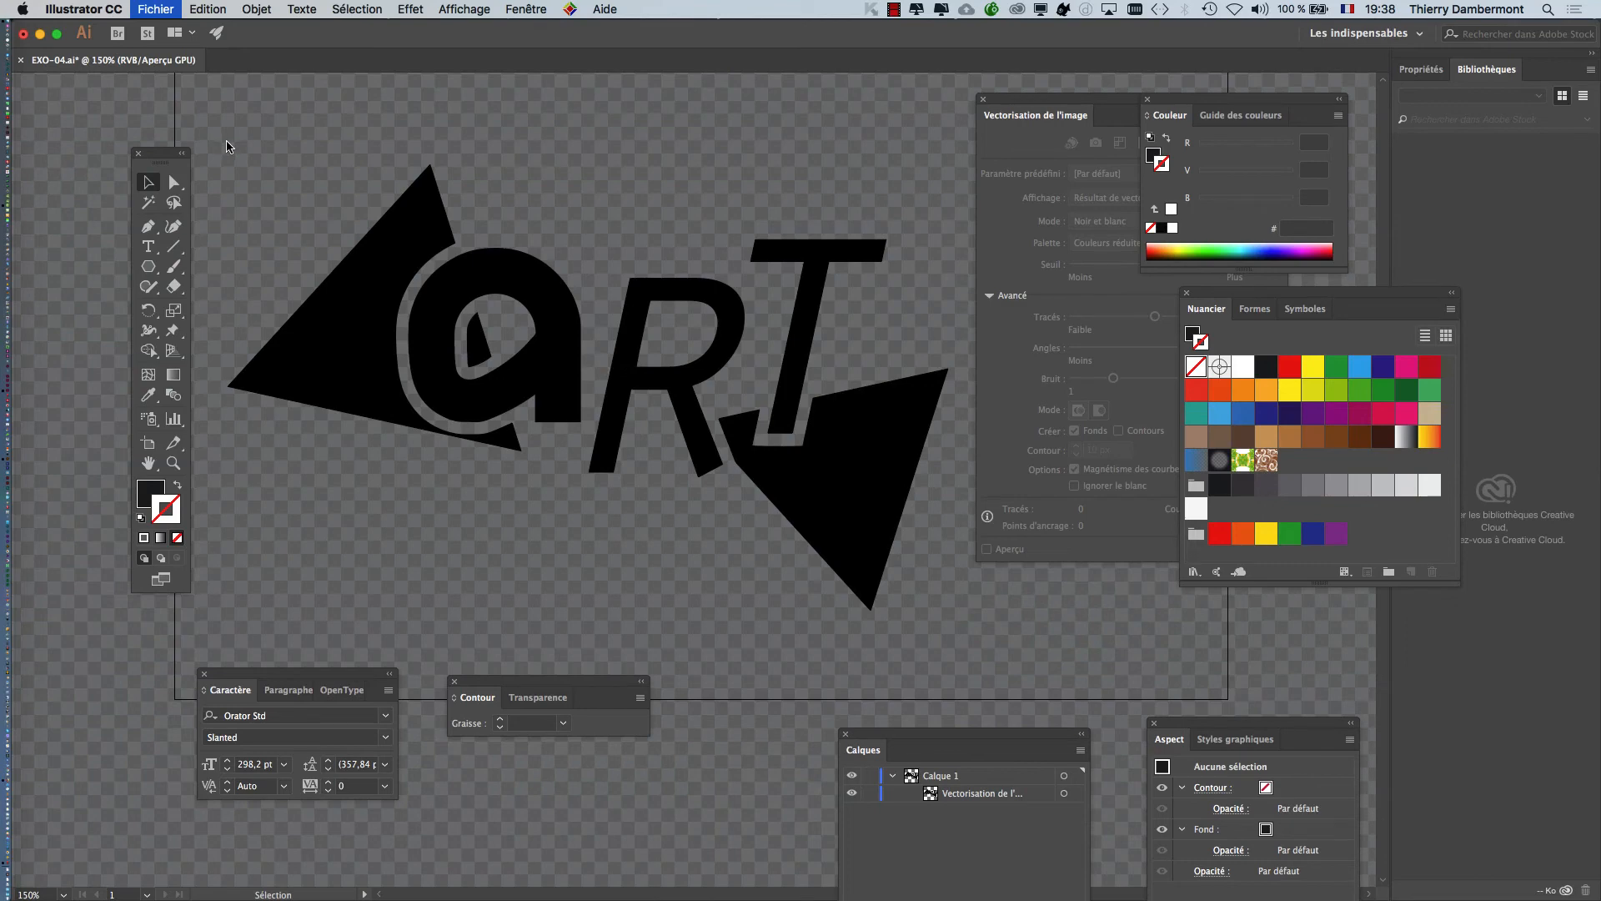
# Switch to InDesign, select the placed logo and display the document's Liens list.
pyautogui.press('super+Tab')
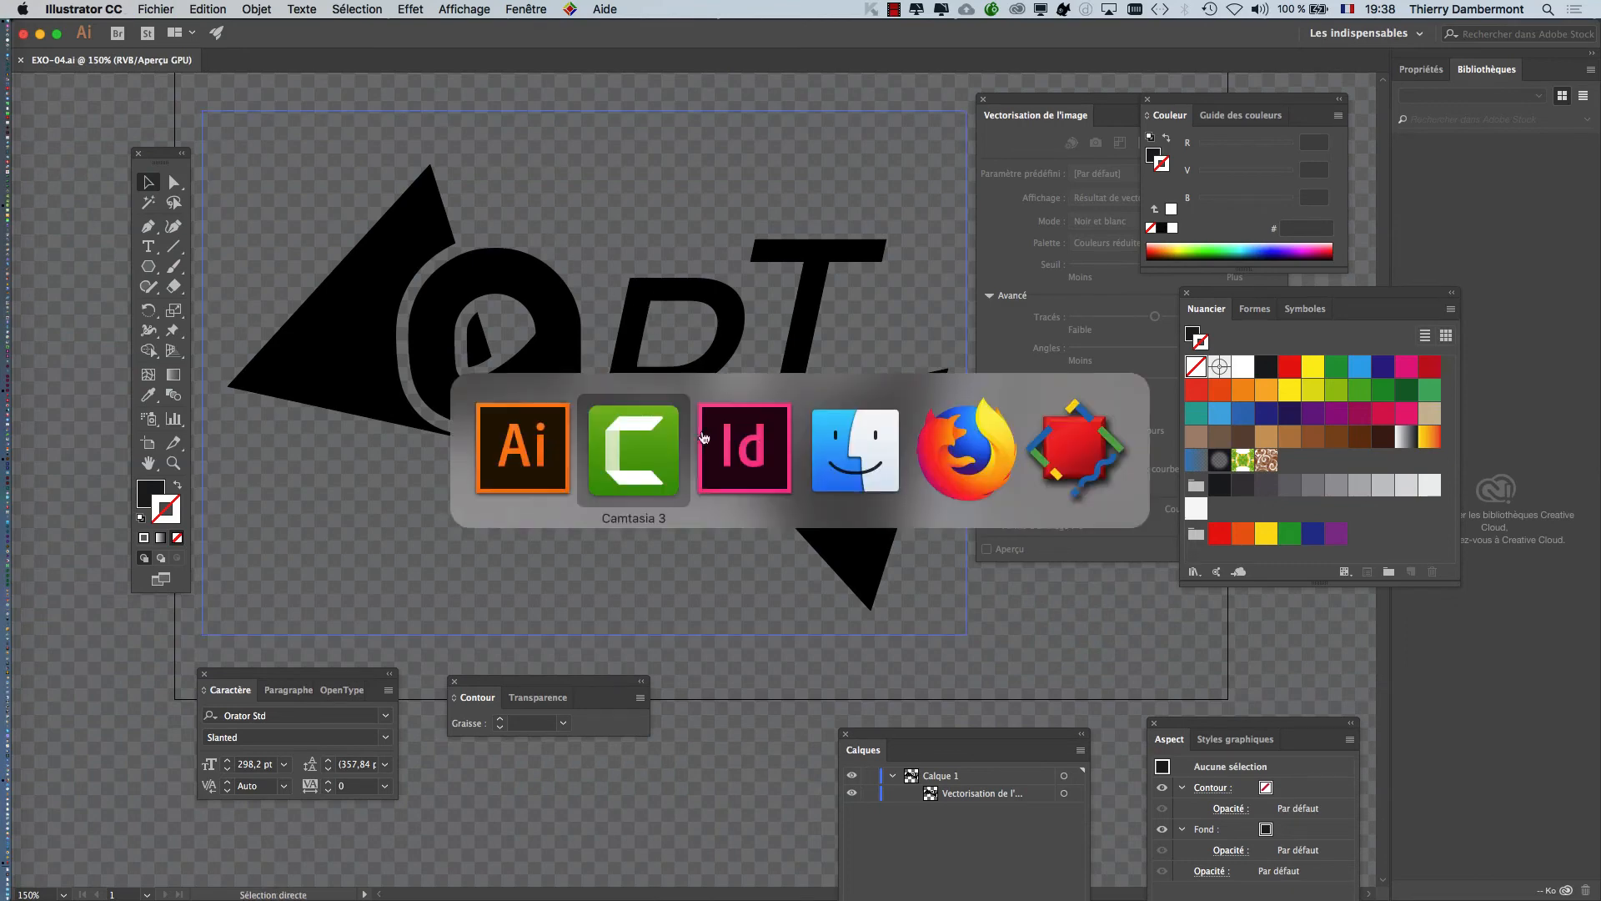
pyautogui.click(758, 476)
pyautogui.click(732, 224)
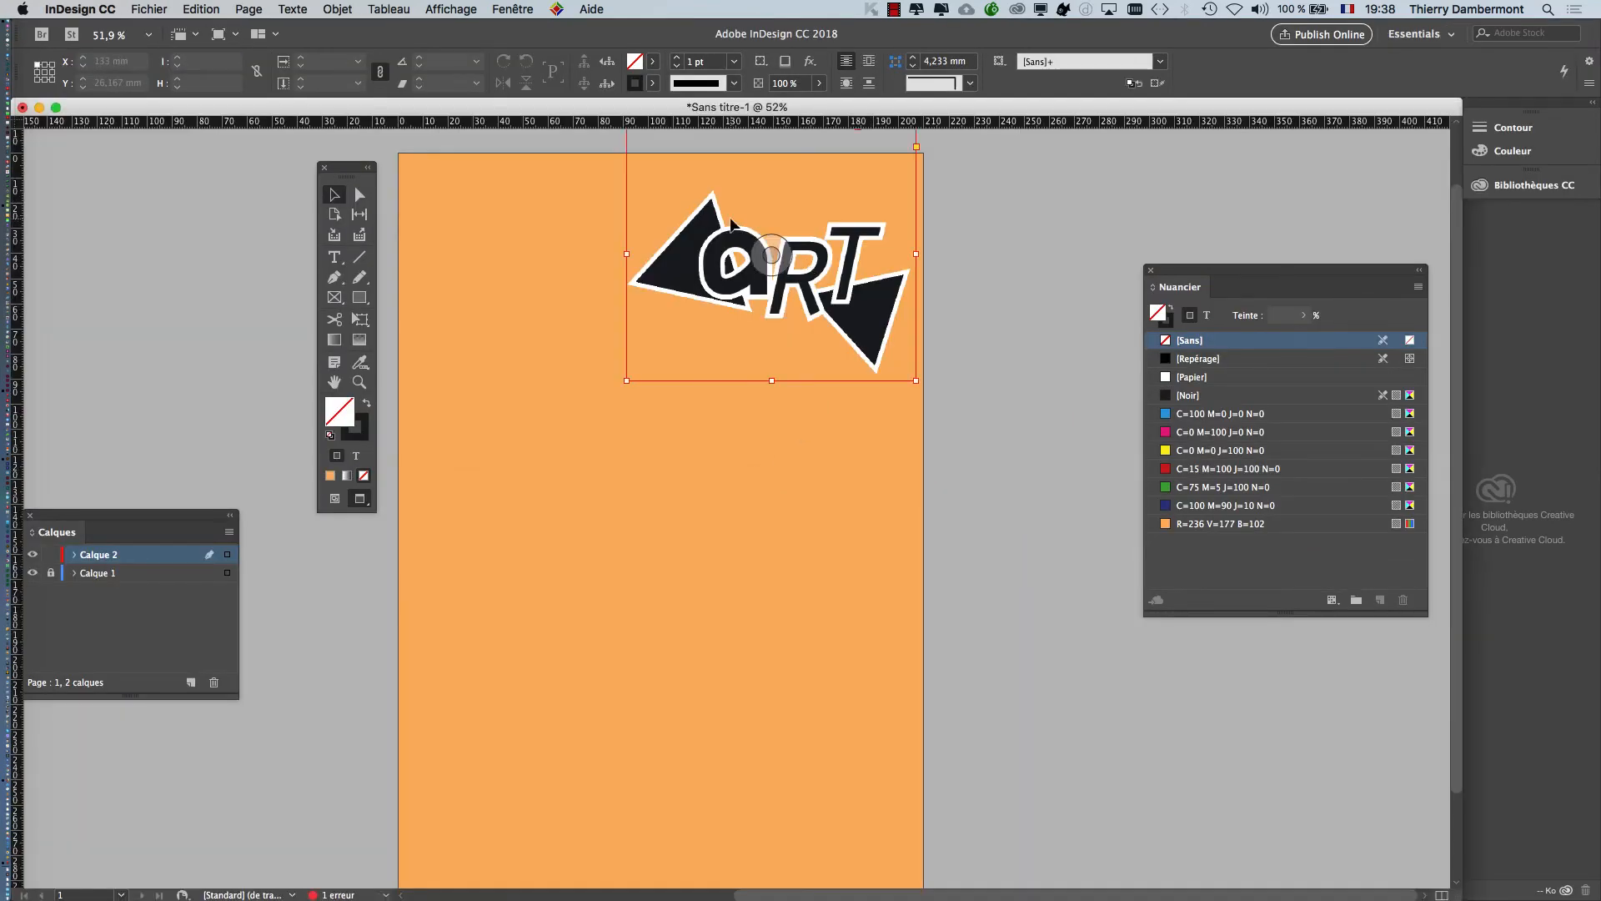
pyautogui.click(527, 6)
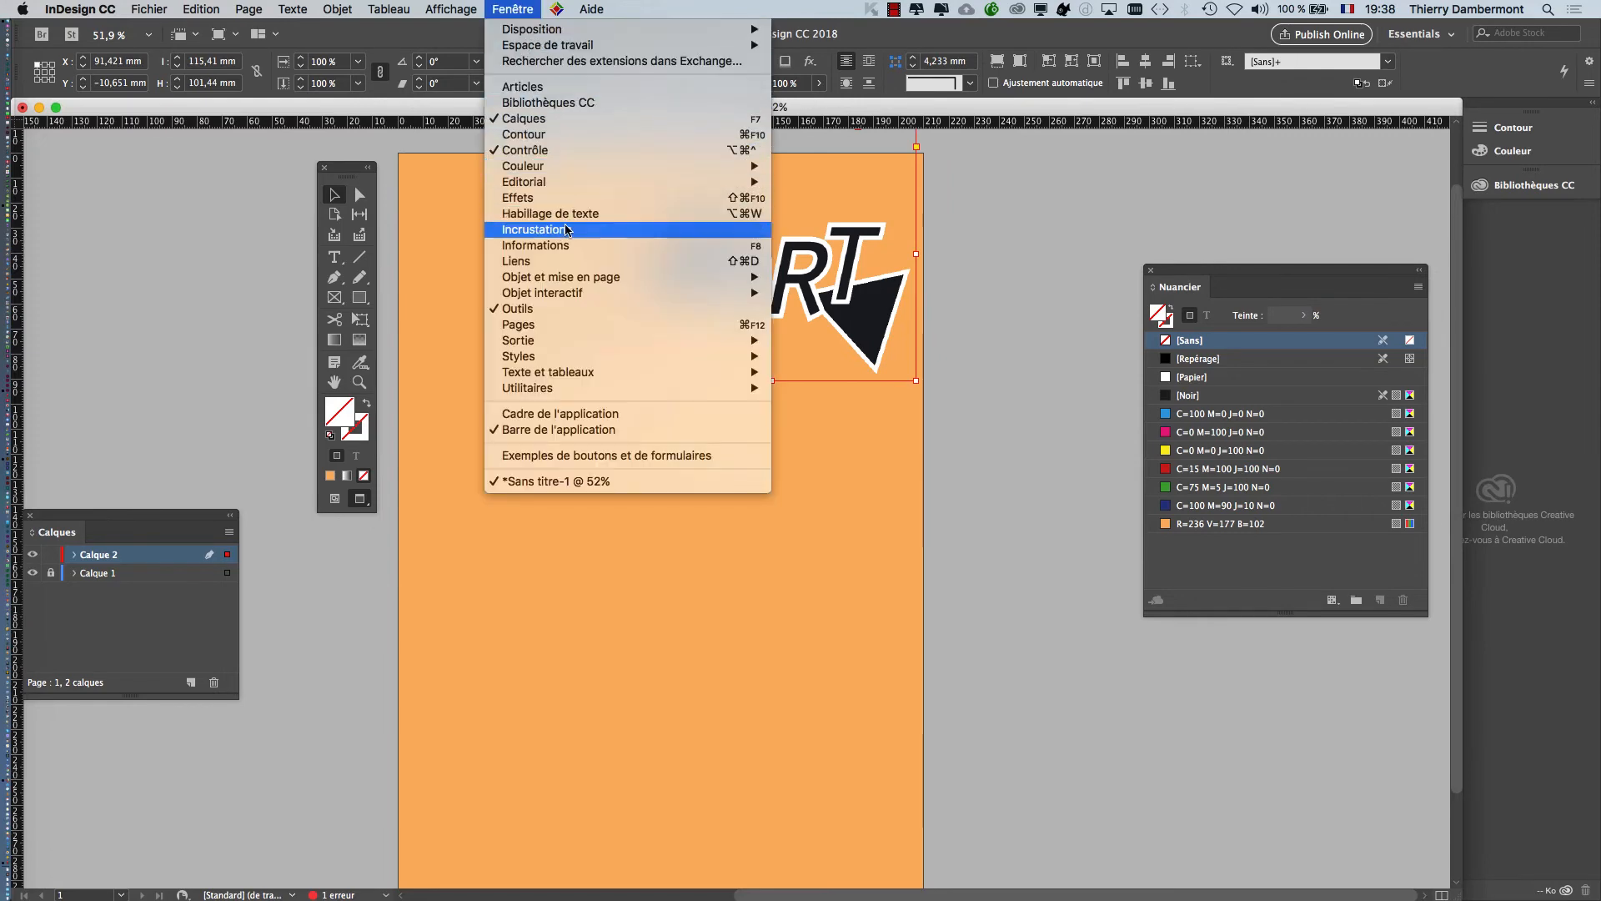
pyautogui.click(581, 262)
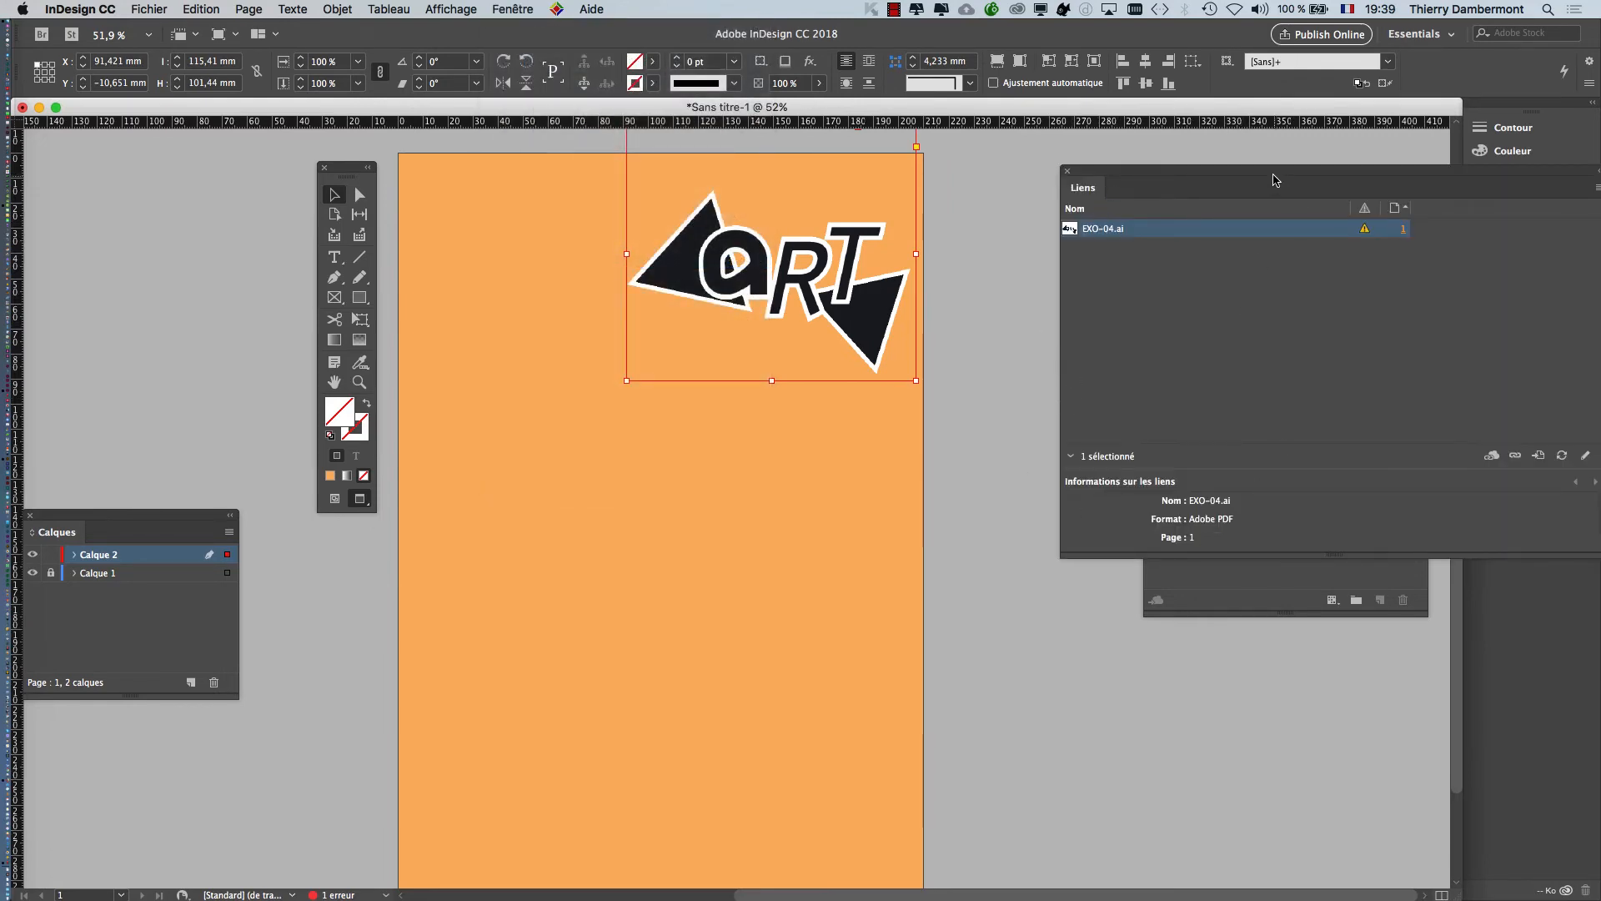
# Make the Liens panel more compact and update the modified EXO-04.ai link.
pyautogui.moveTo(1274, 179); pyautogui.dragTo(813, 446)
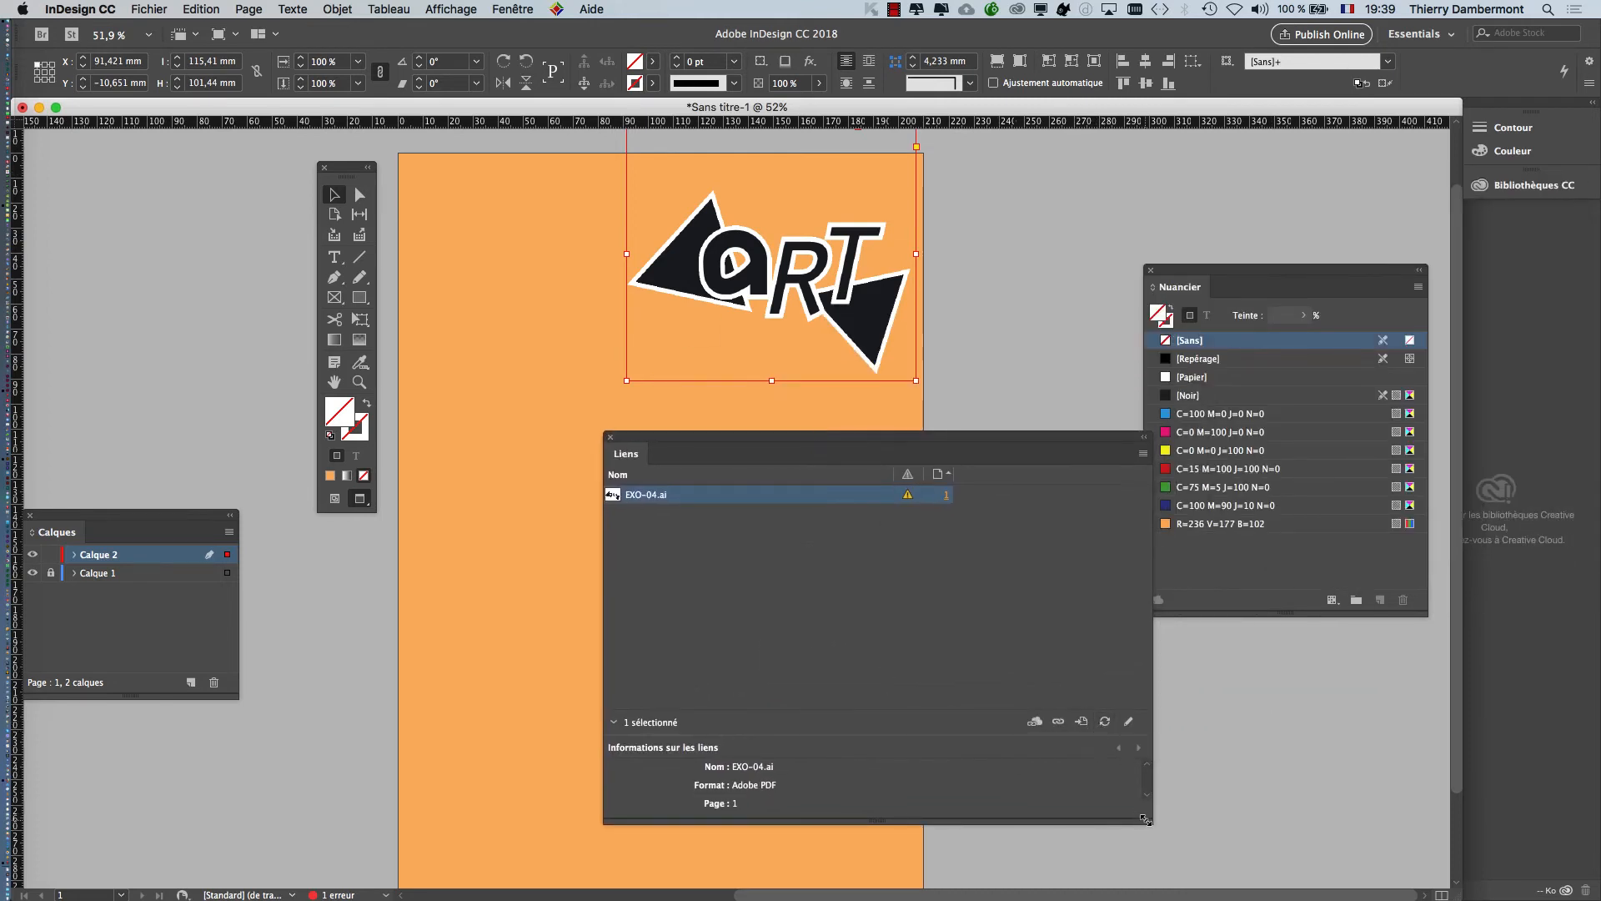
pyautogui.moveTo(1144, 819); pyautogui.dragTo(1042, 664)
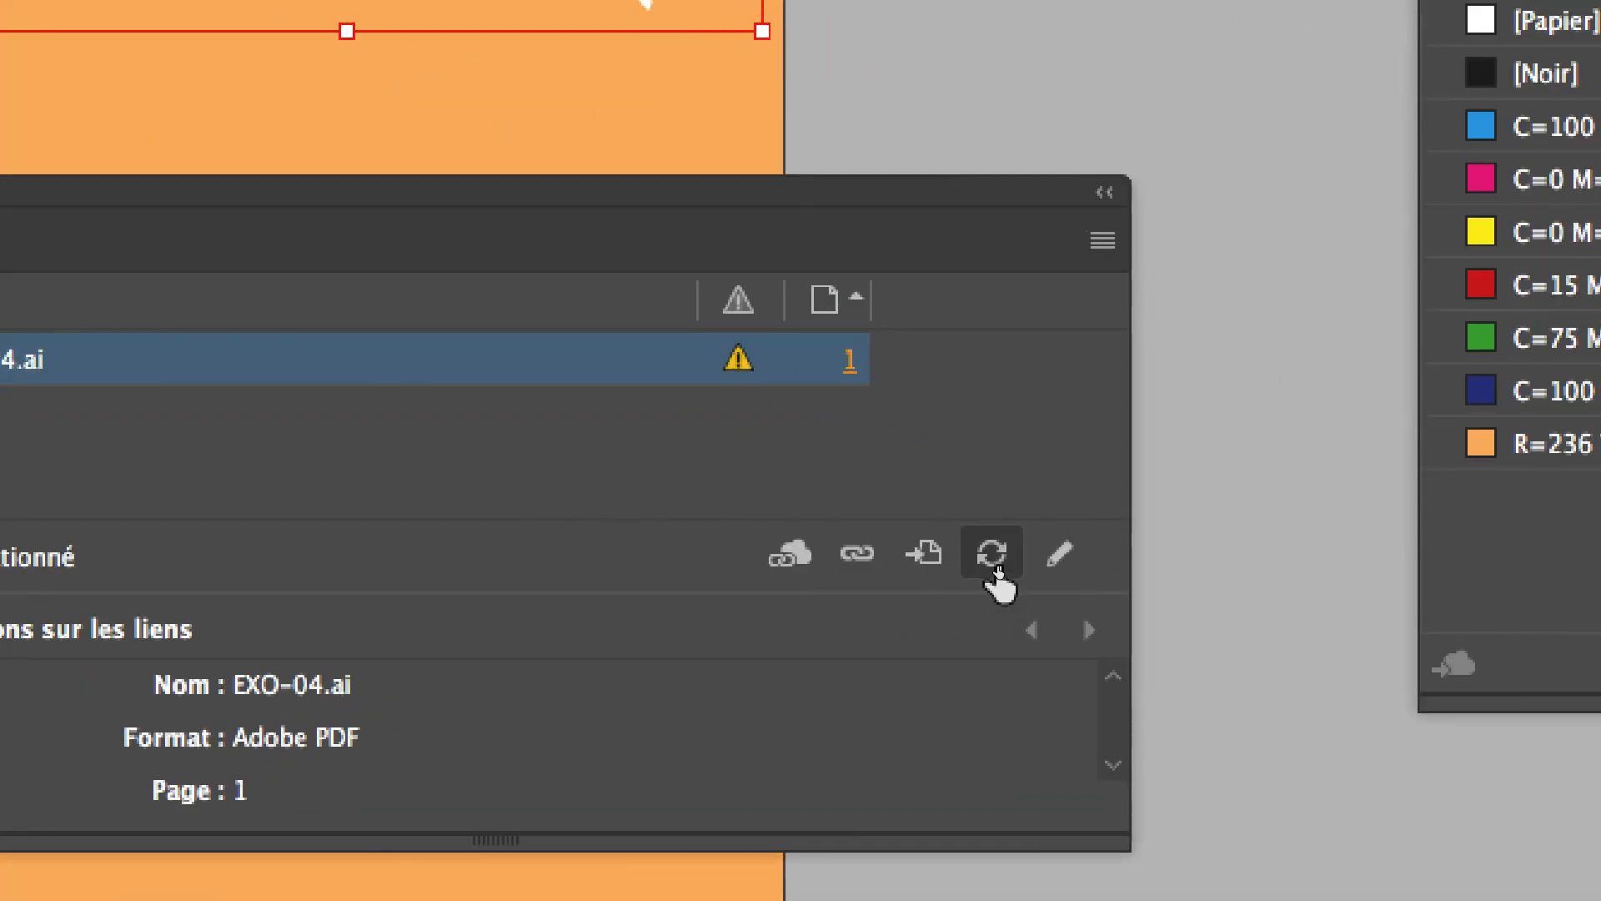
pyautogui.click(998, 569)
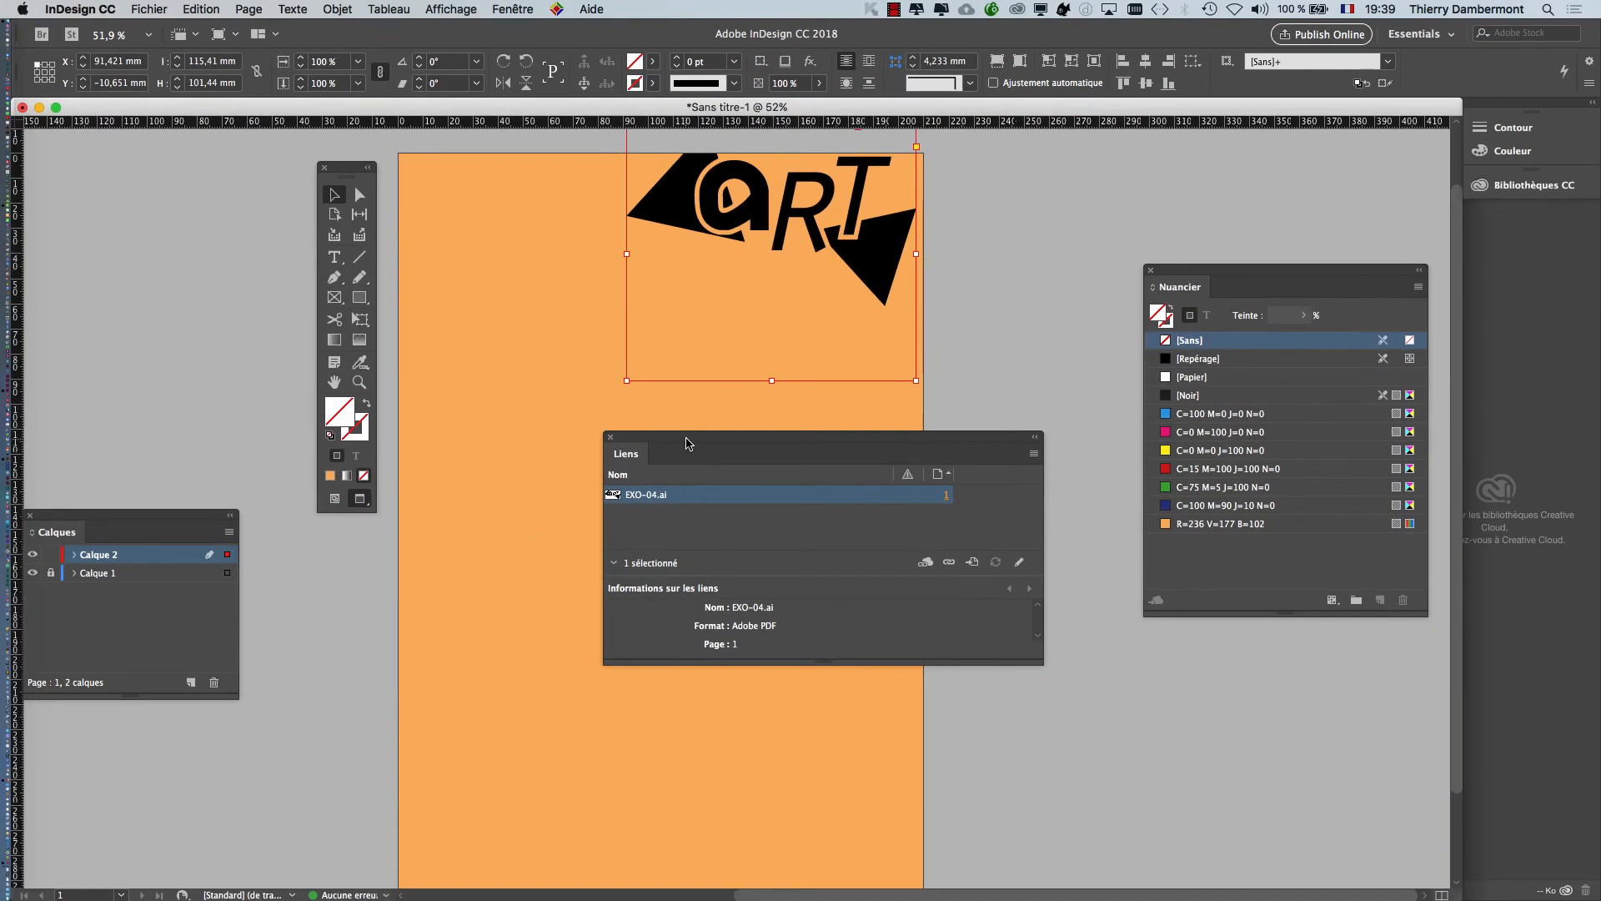
# Move the updated logo down and slightly left so it sits fully inside the orange page, and deselect it.
pyautogui.moveTo(685, 441); pyautogui.dragTo(1160, 394)
pyautogui.moveTo(738, 221); pyautogui.dragTo(703, 302)
pyautogui.click(984, 326)
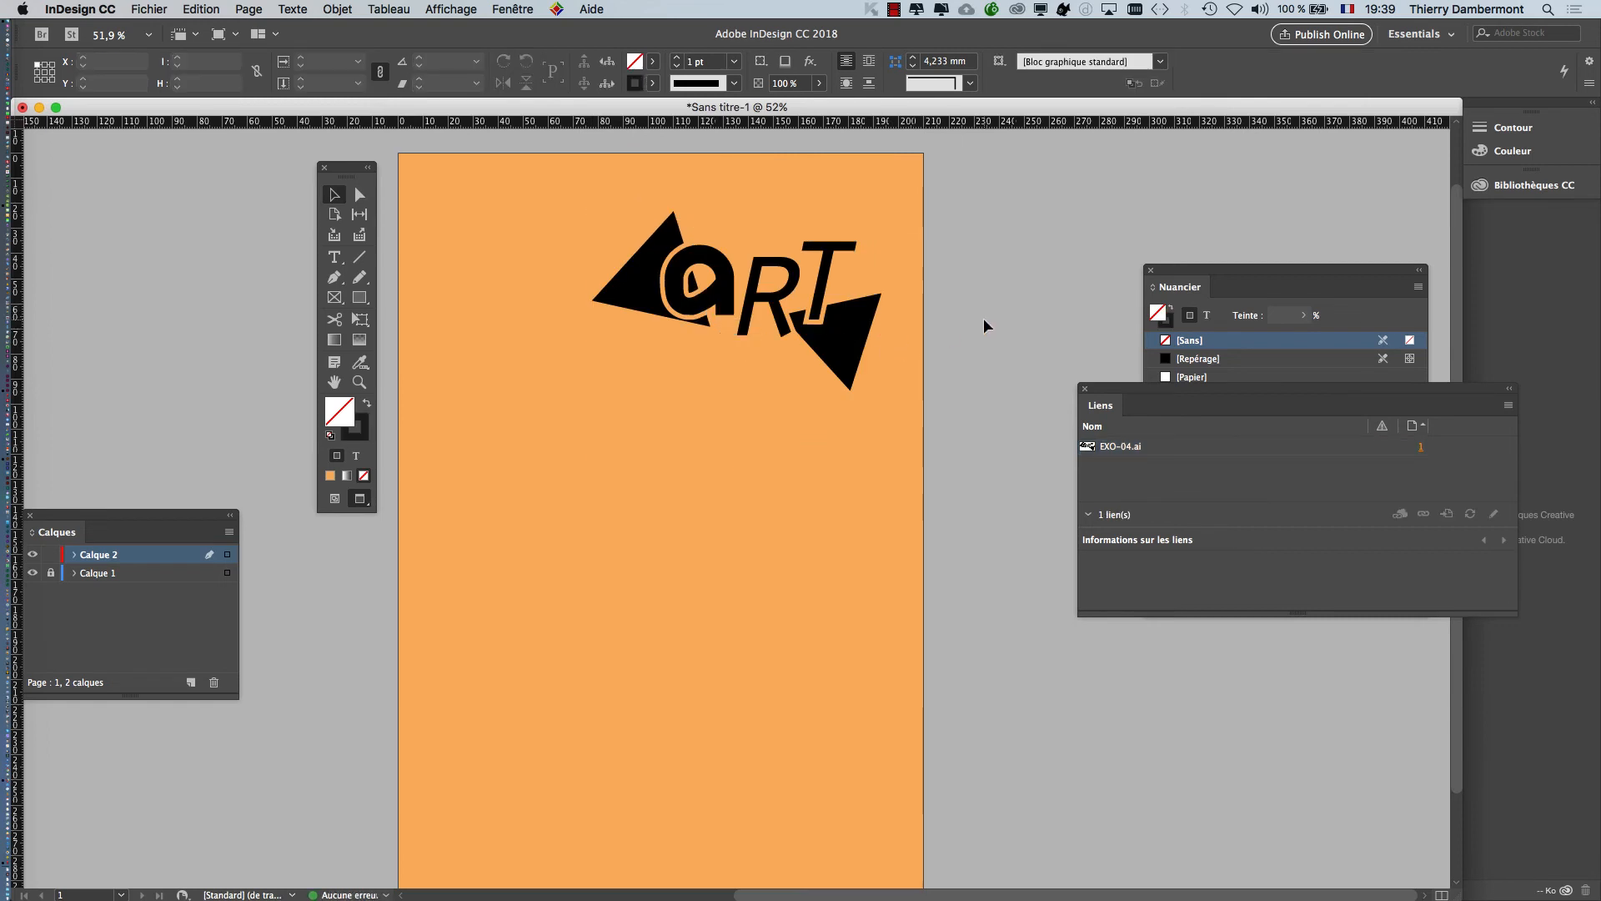
# Rearrange the Nuancier and Liens panels clear of the logo, narrow the Liens panel and select the EXO-04.ai link.
pyautogui.click(1197, 273)
pyautogui.moveTo(1198, 272); pyautogui.dragTo(636, 556)
pyautogui.moveTo(1139, 392); pyautogui.dragTo(1010, 245)
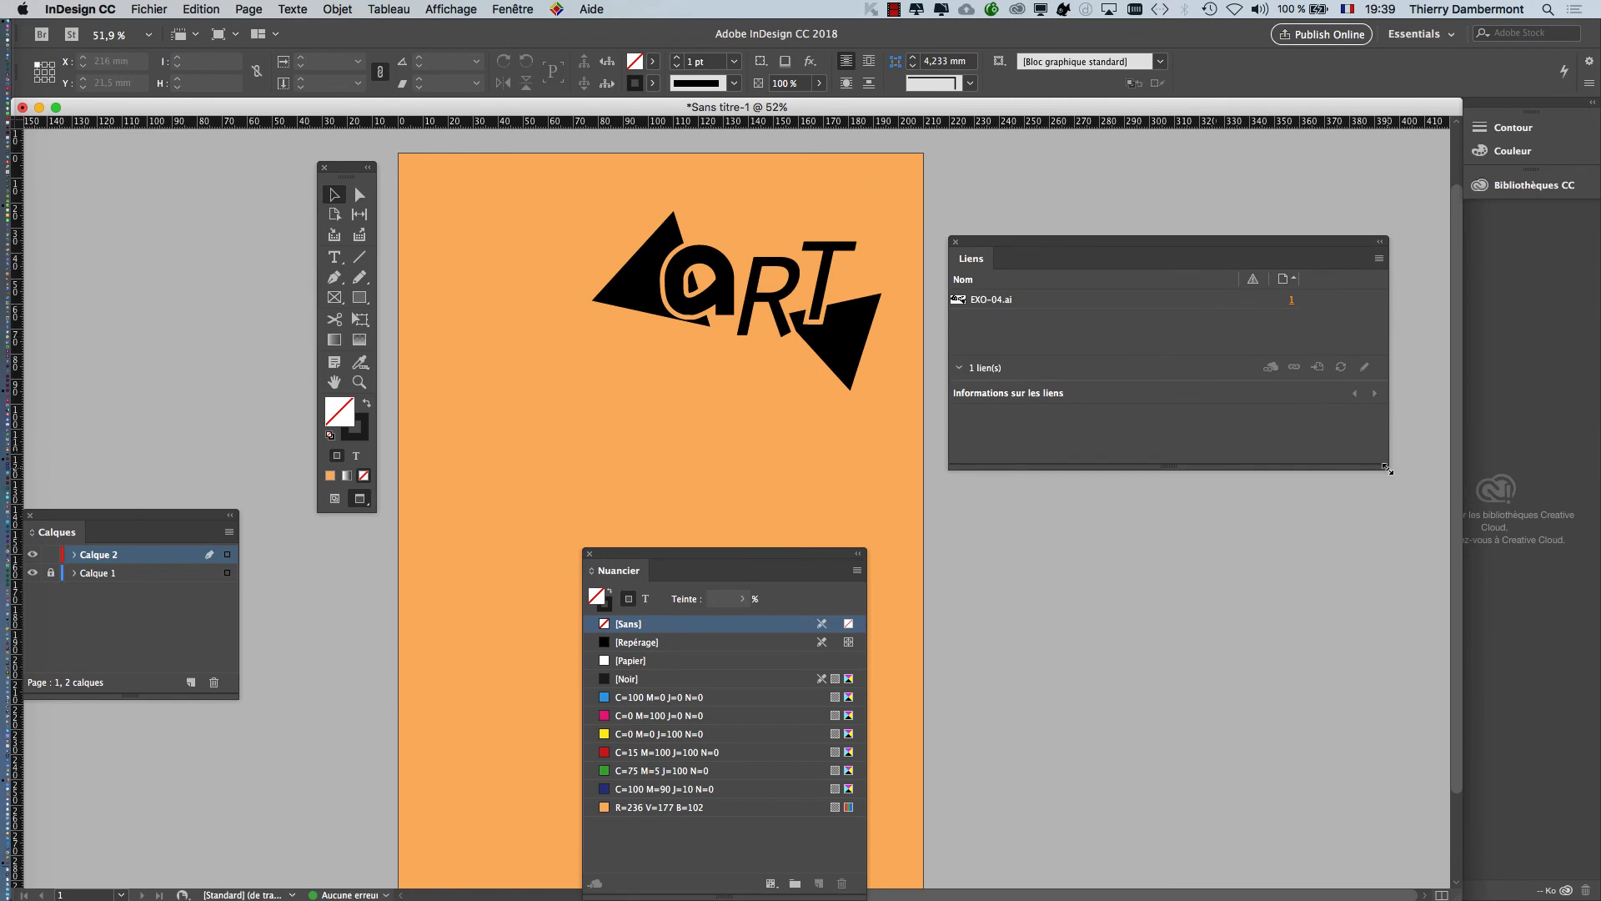
pyautogui.moveTo(1387, 470); pyautogui.dragTo(1275, 469)
pyautogui.click(1068, 305)
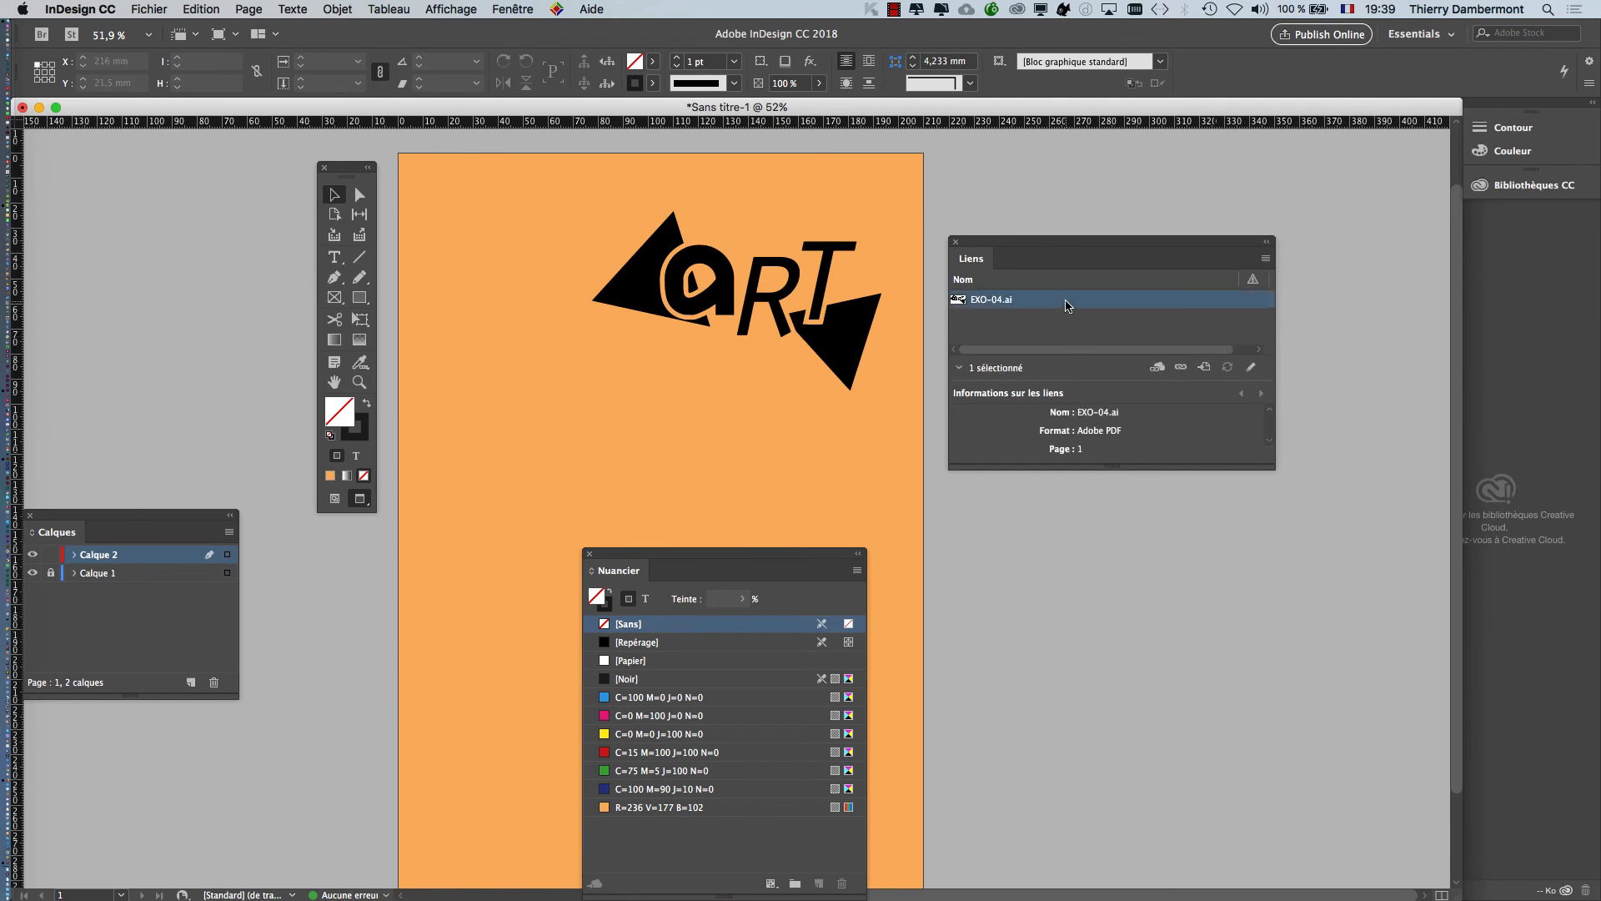